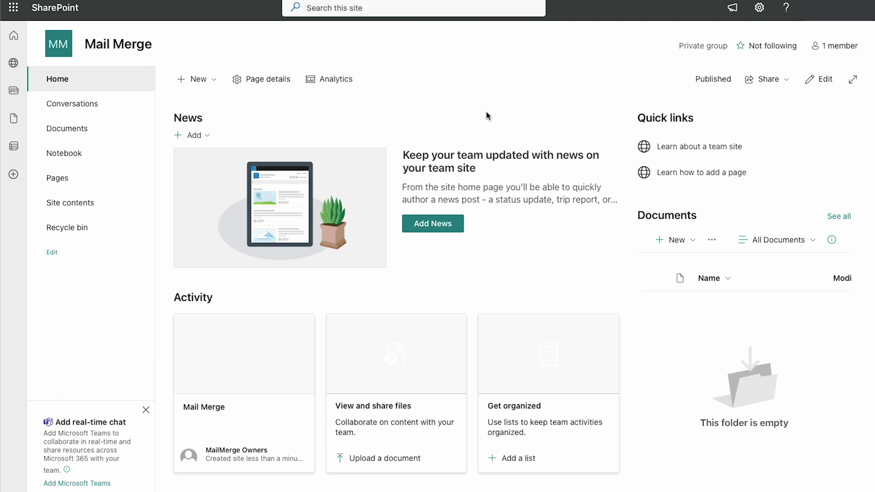
Create a new Excel workbook in the Documents library and rename it from Book to Mail Merge
left_click(114, 201)
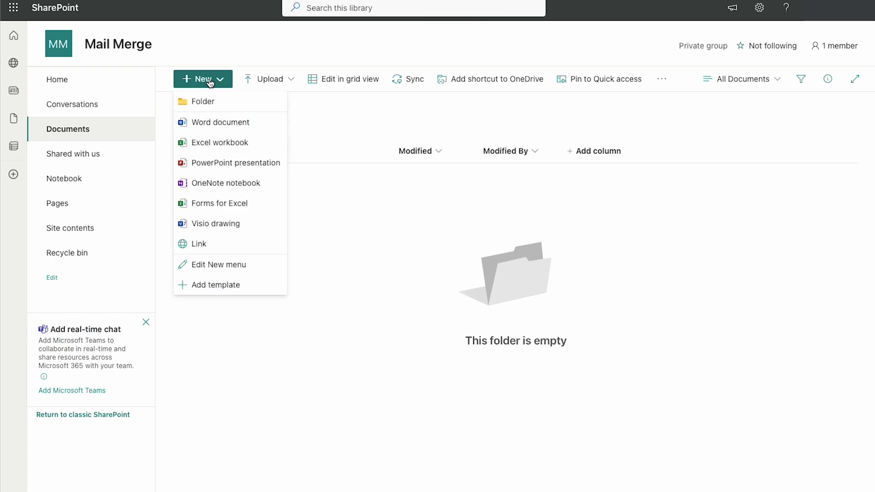
left_click(215, 143)
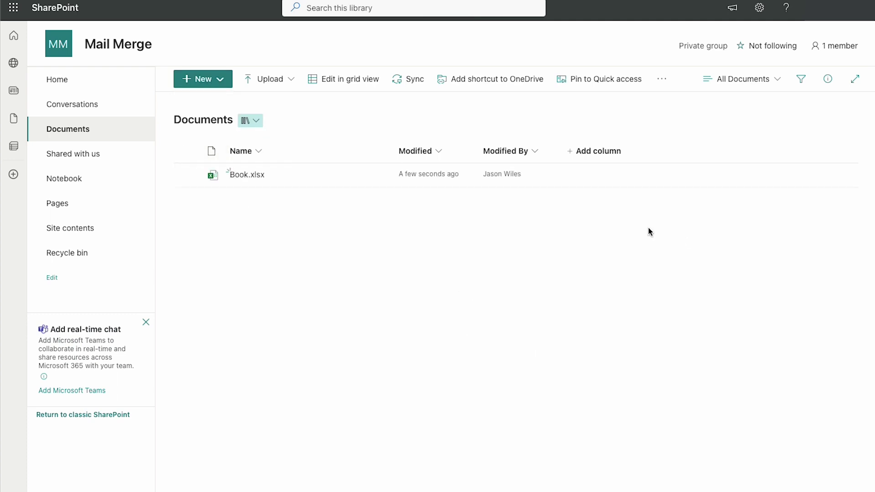
left_click(377, 175)
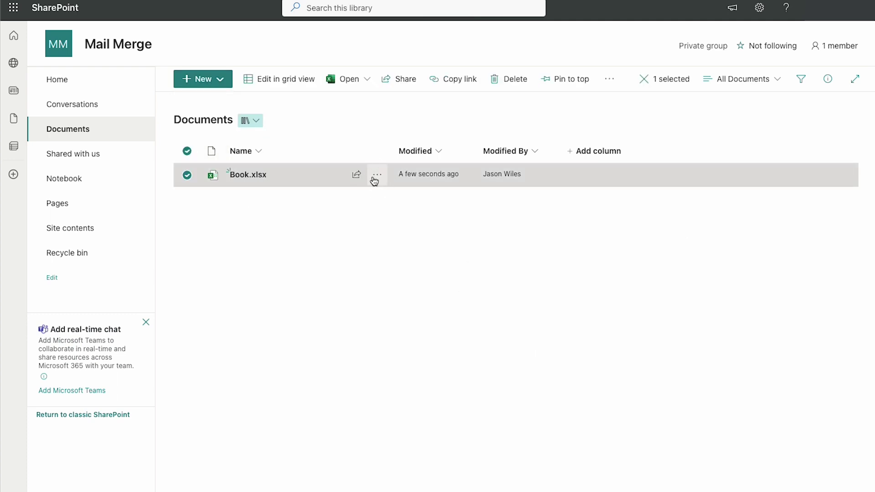
left_click(423, 337)
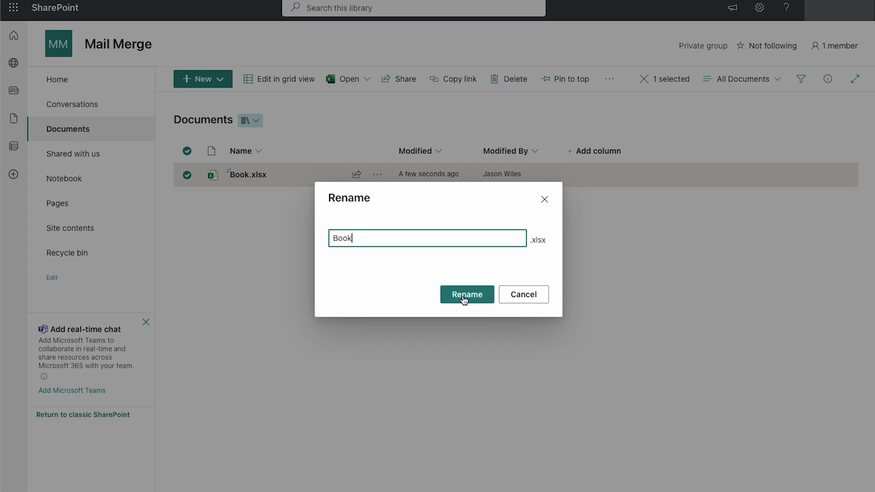
key("BackSpace")
key("BackSpace")
key("BackSpace")
key("BackSpace")
type("MailMerge")
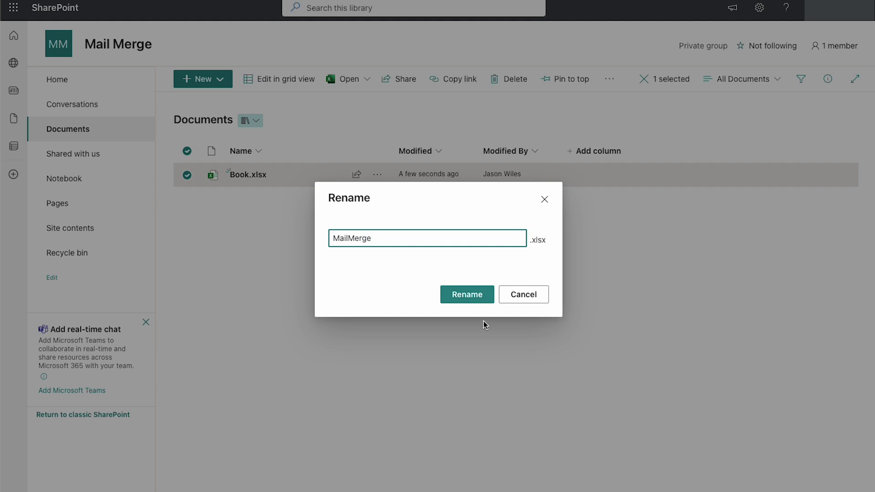
left_click(349, 238)
left_click(461, 289)
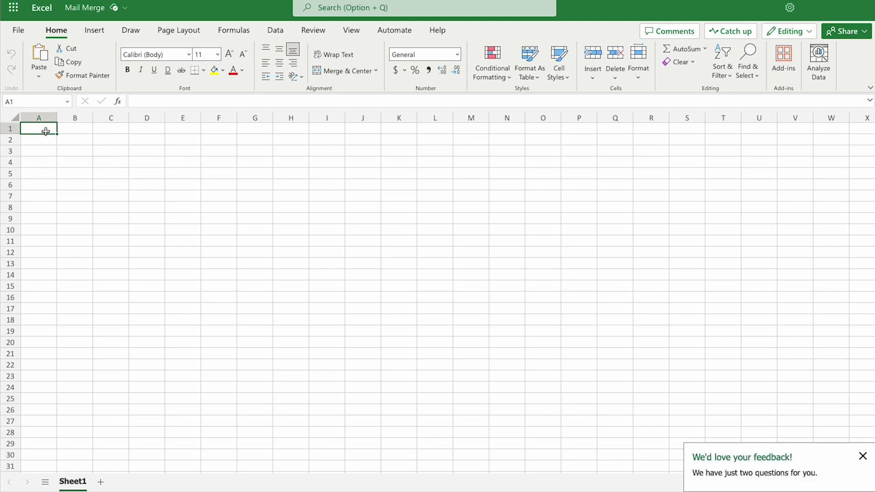
Enter the headings Last Name, First Name, Email, Partner and Year Started across A1:E1
type("Las")
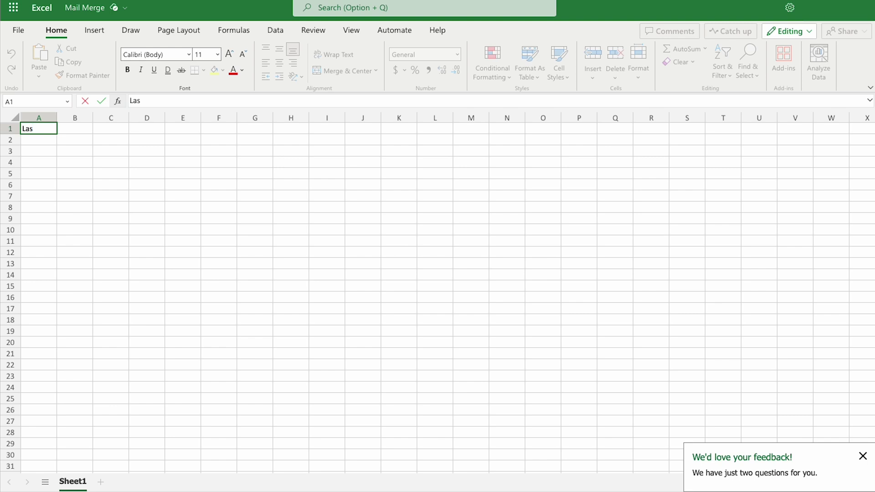
type("t Name")
key("Tab")
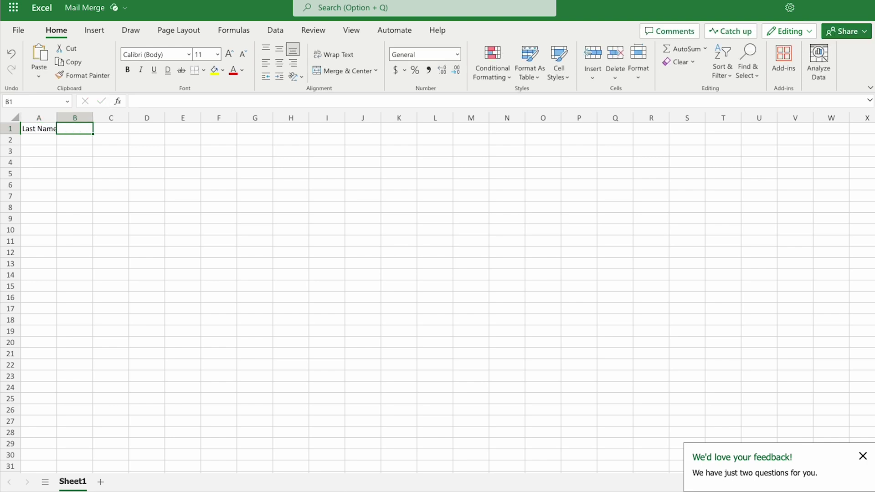
type("First")
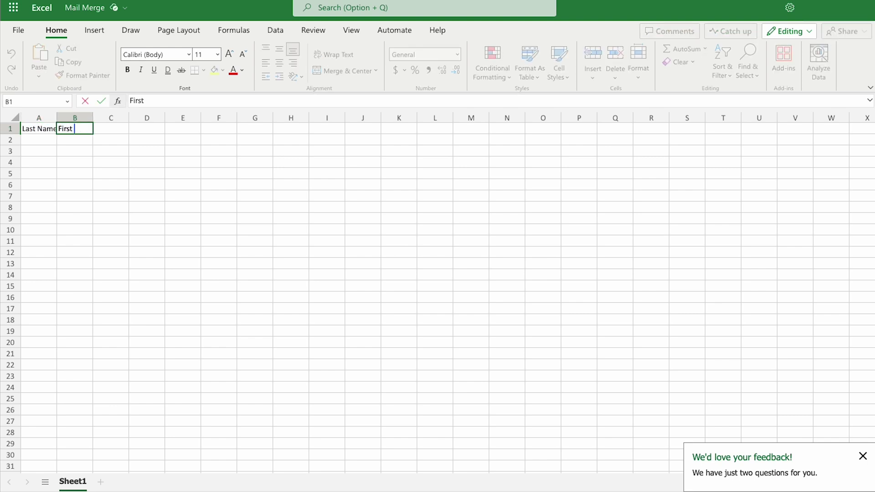
type(" Name")
key("Tab")
type("Email")
key("Tab")
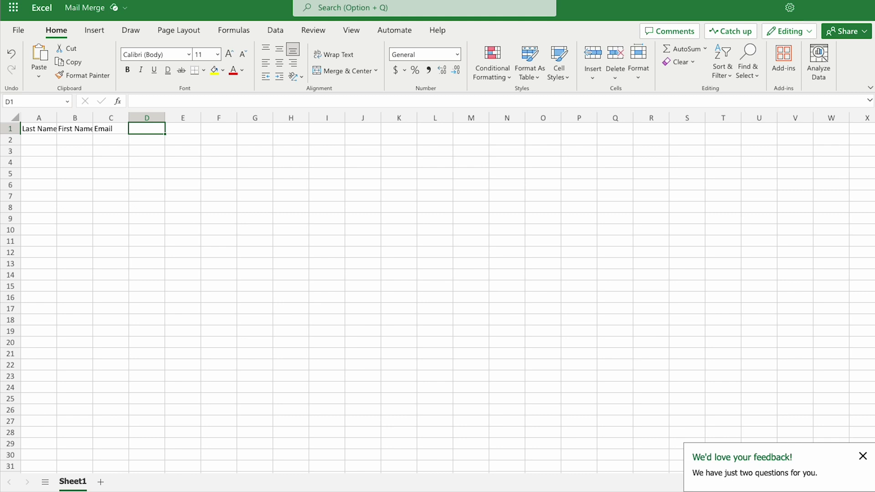
type("Partner")
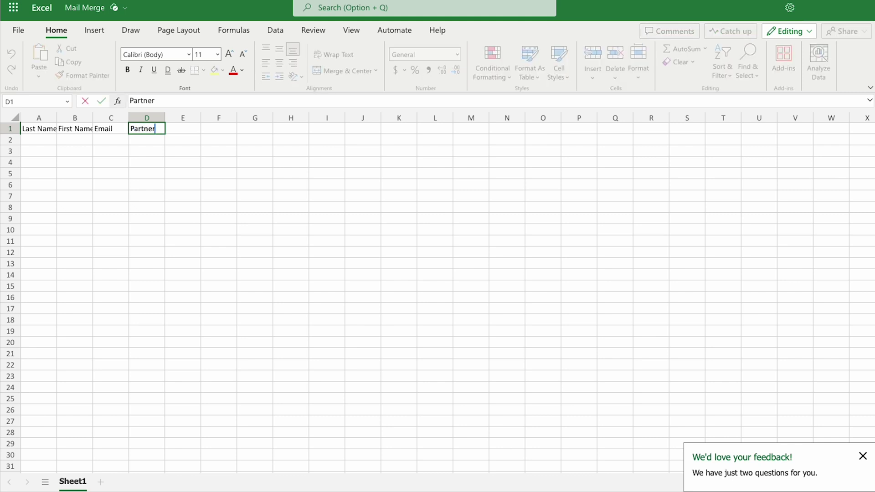
key("Tab")
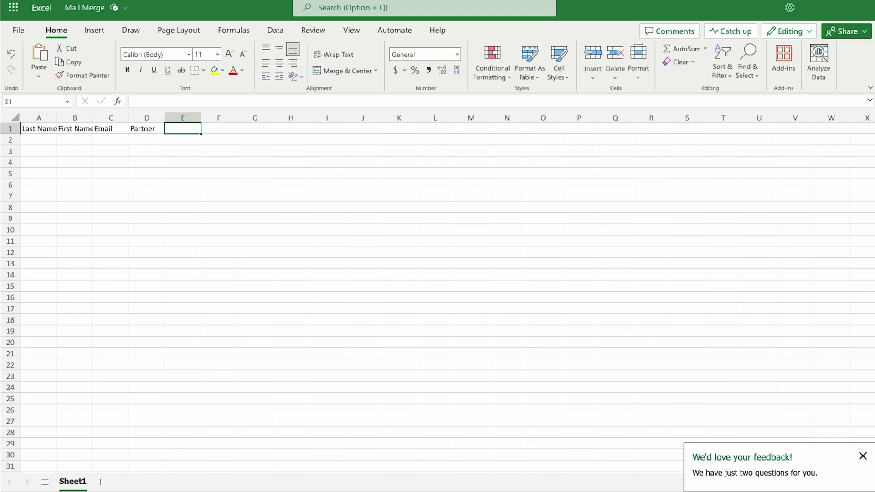
type("Year St")
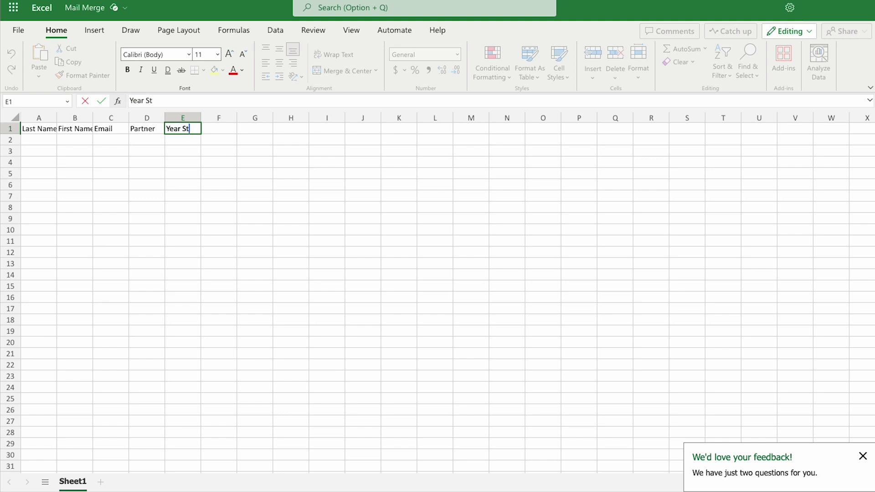
type("arted")
scroll(110, 159, "right", 2)
scroll(110, 159, "left", 2)
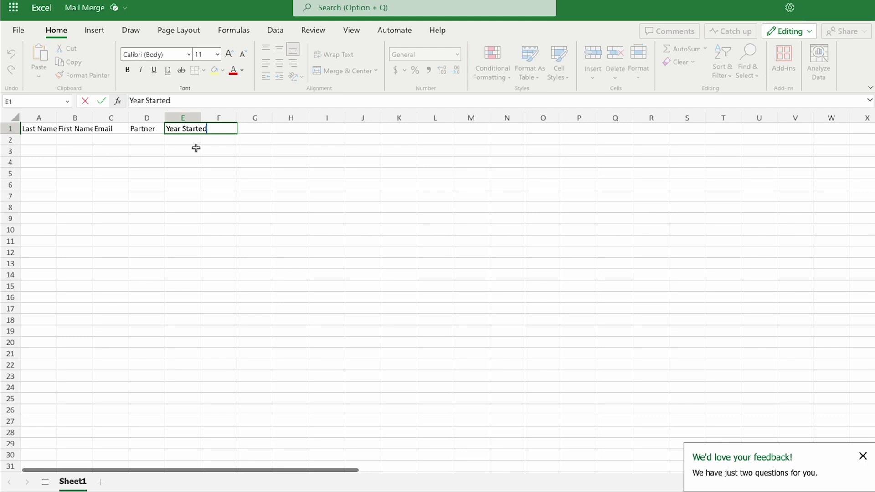
key("Return")
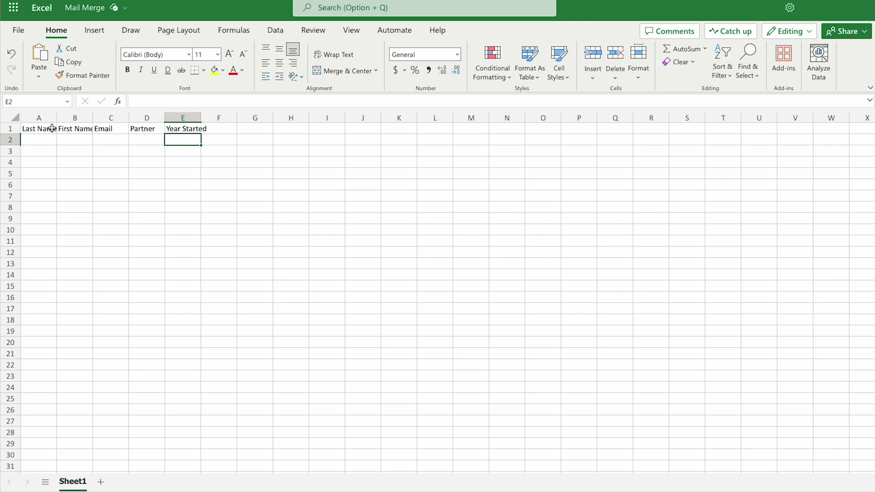
Format A1:E1 as a green light table with headers and paste four employee rows starting at A2
left_click_drag(50, 128, 196, 128)
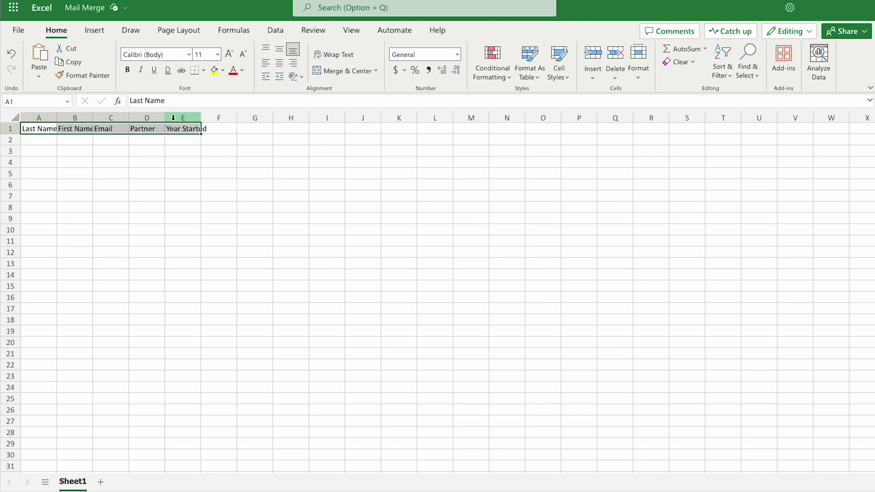
left_click(530, 72)
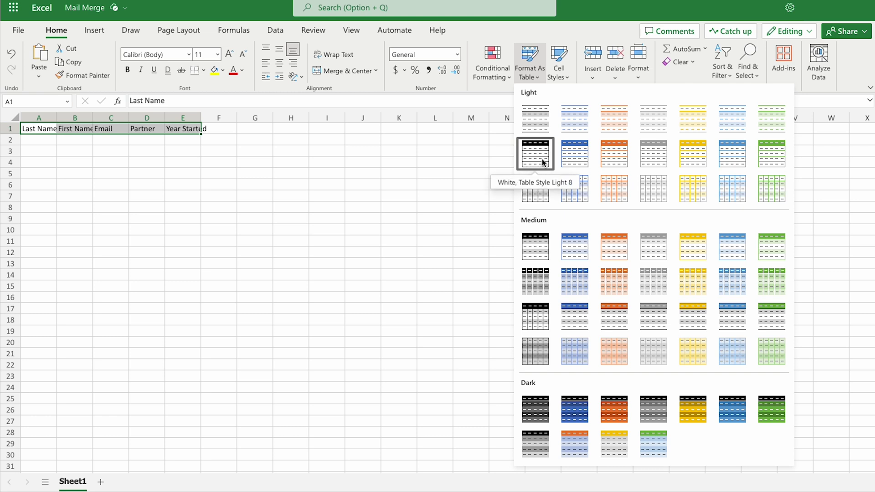
left_click(770, 153)
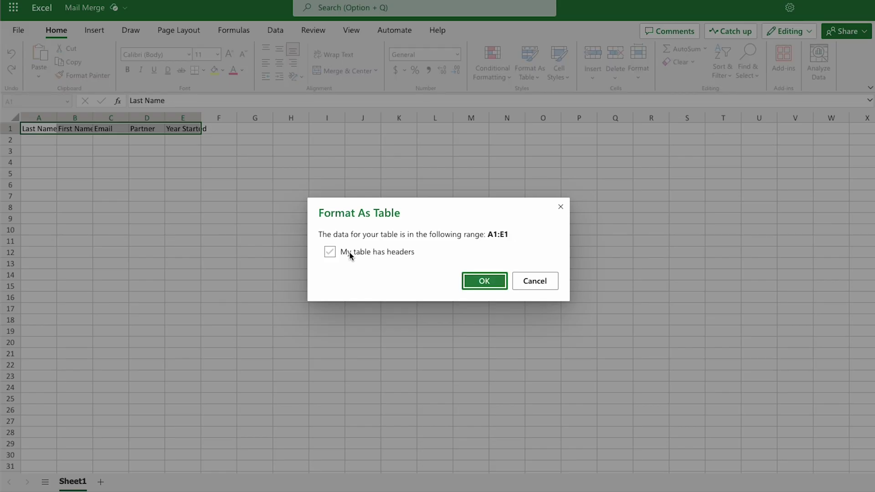
left_click(358, 252)
left_click(483, 281)
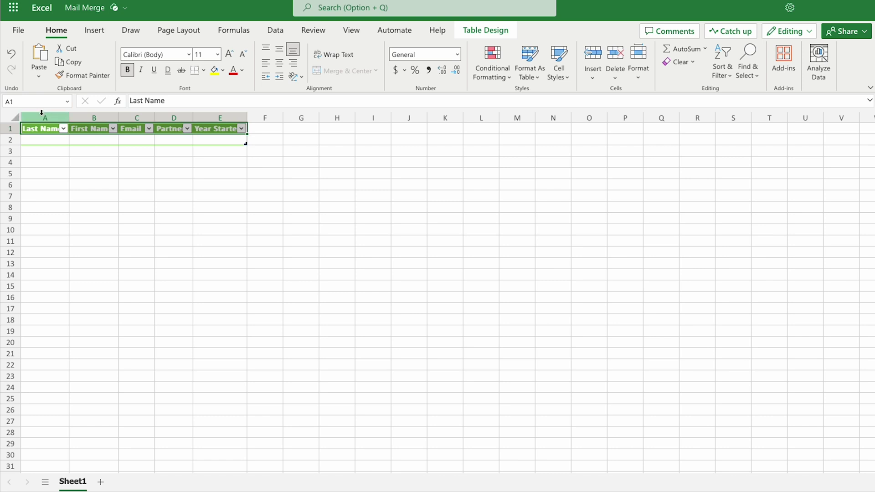
double_click(45, 140)
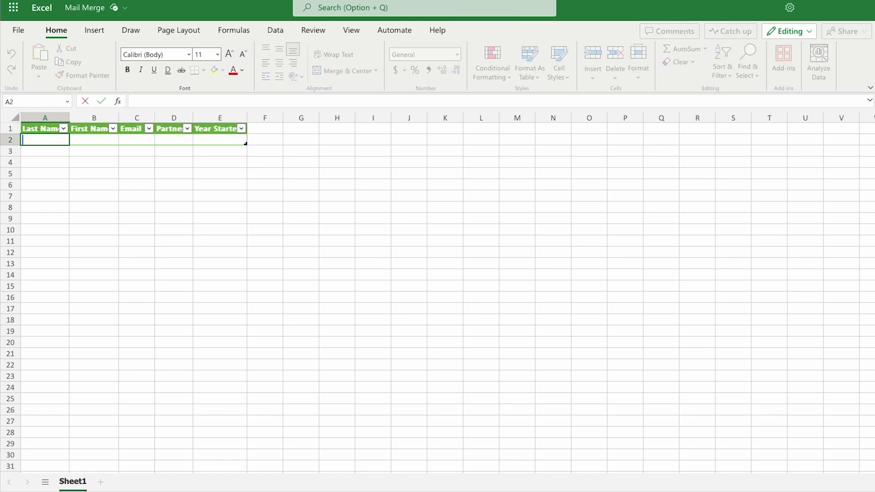
key("ctrl+v")
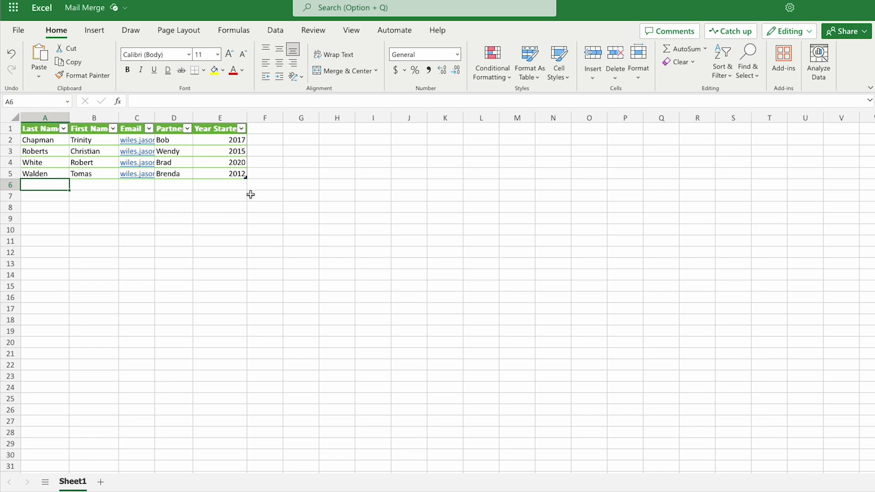
Create the manually triggered instant cloud flow 'Mail Merge' and search new-step actions for 'list'
left_click(18, 15)
left_click(54, 213)
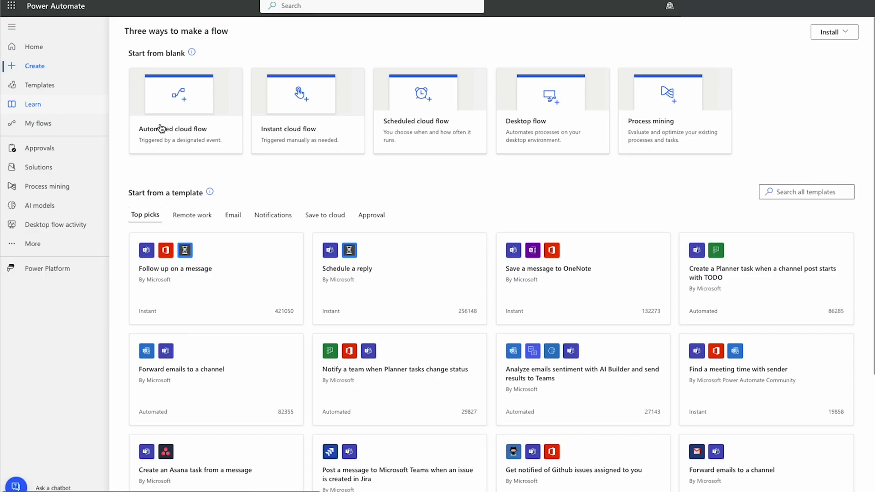
left_click(296, 135)
left_click(513, 161)
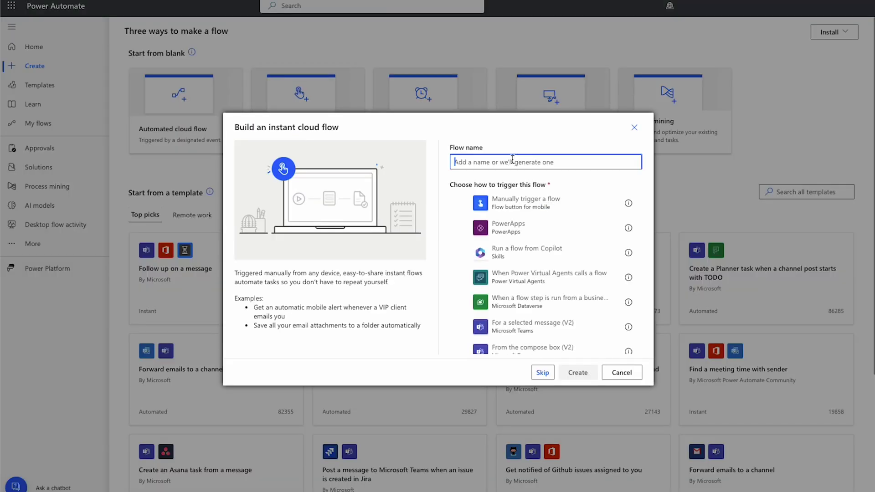
type("Mail Mer")
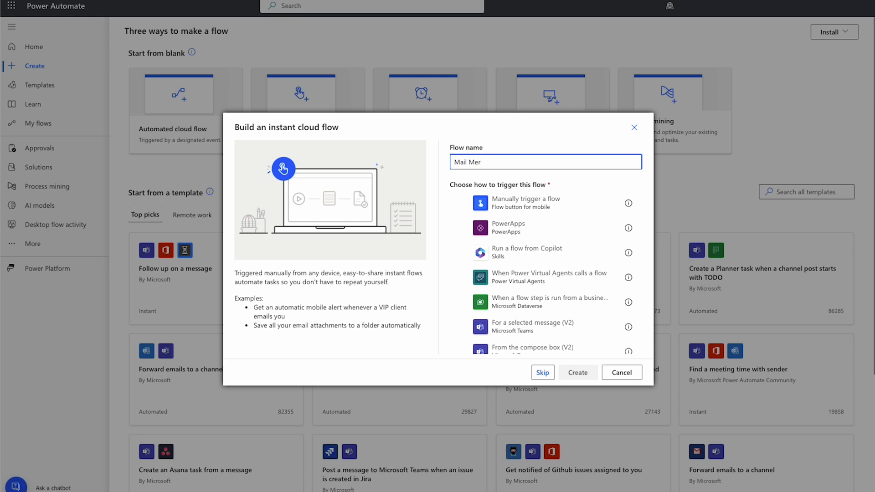
type("ge")
left_click(547, 201)
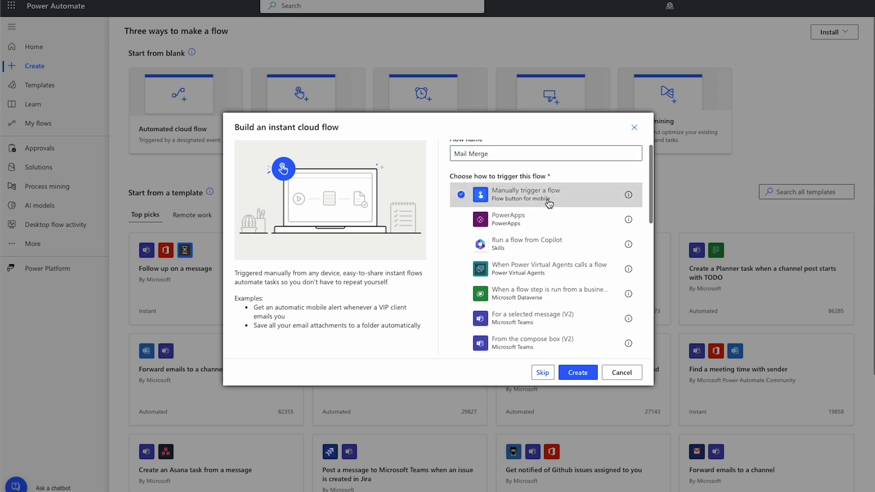
left_click(578, 372)
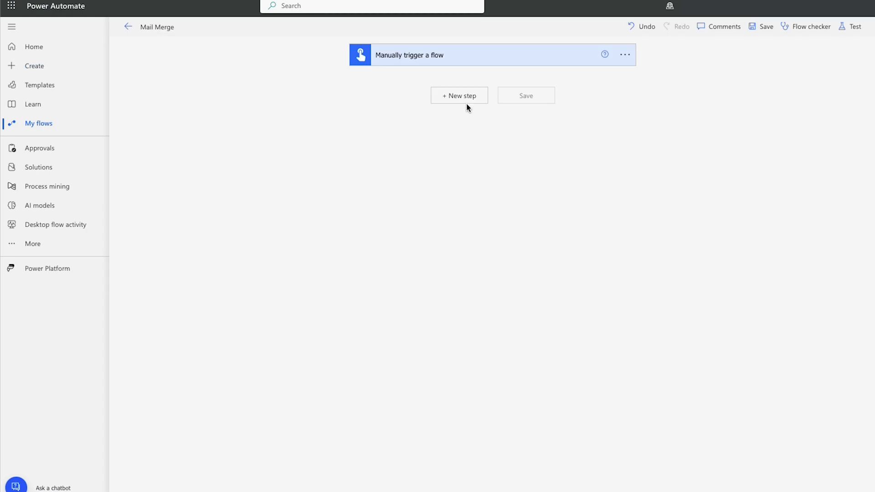
left_click(470, 96)
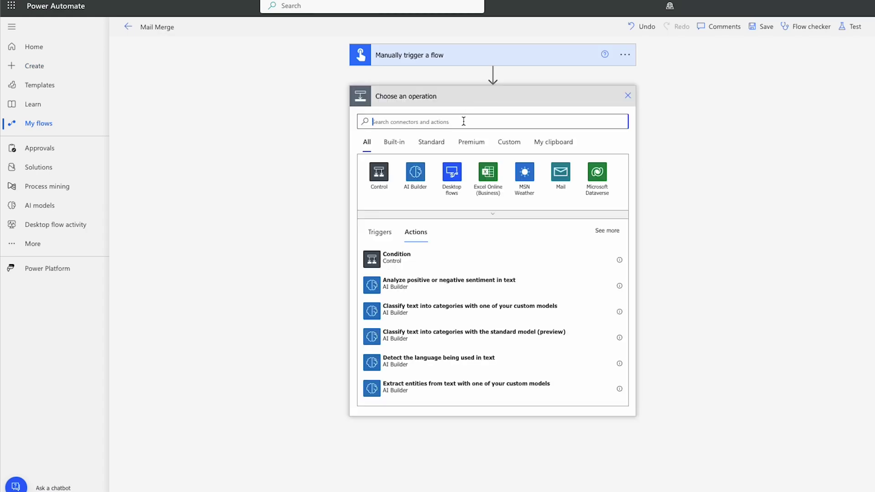
type("list rows")
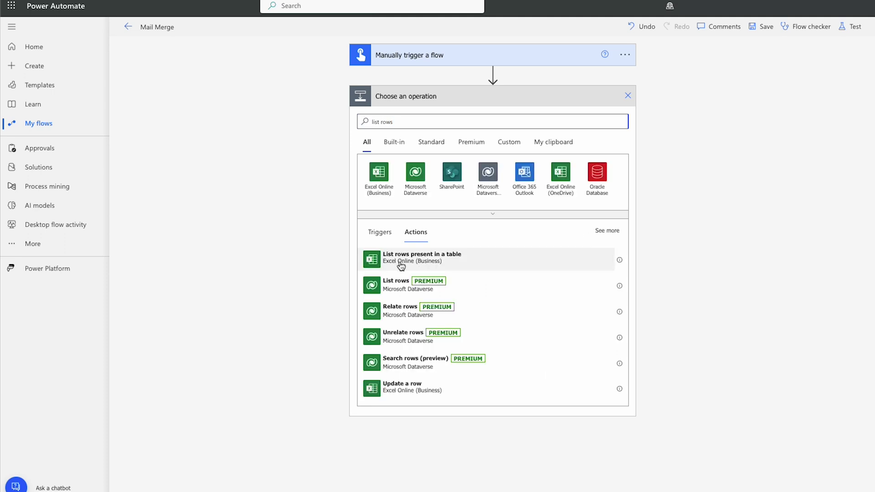
Add 'List rows present in a table' using the MailMerge site, Documents, Mail Merge.xlsx and Table1
left_click(438, 262)
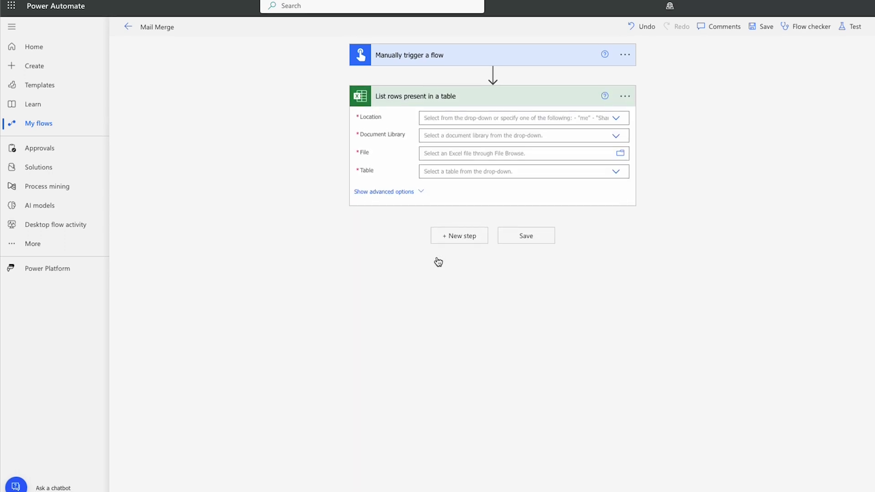
left_click(616, 120)
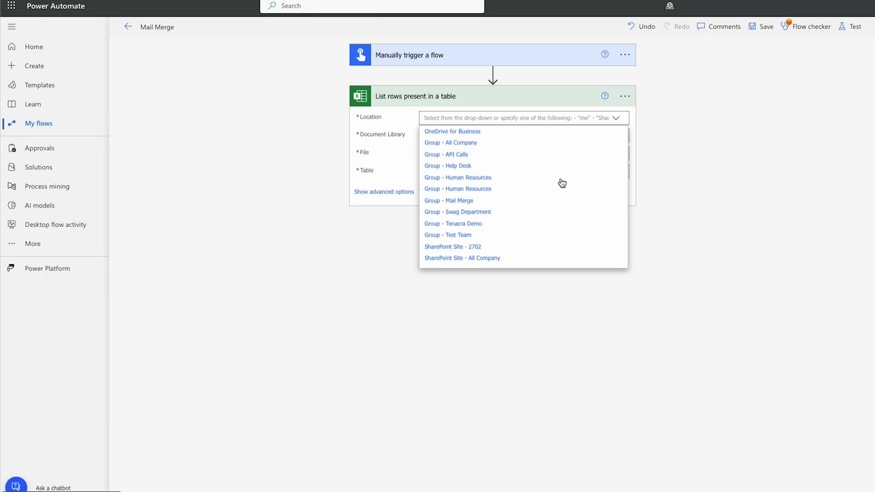
scroll(560, 187, "down", 5)
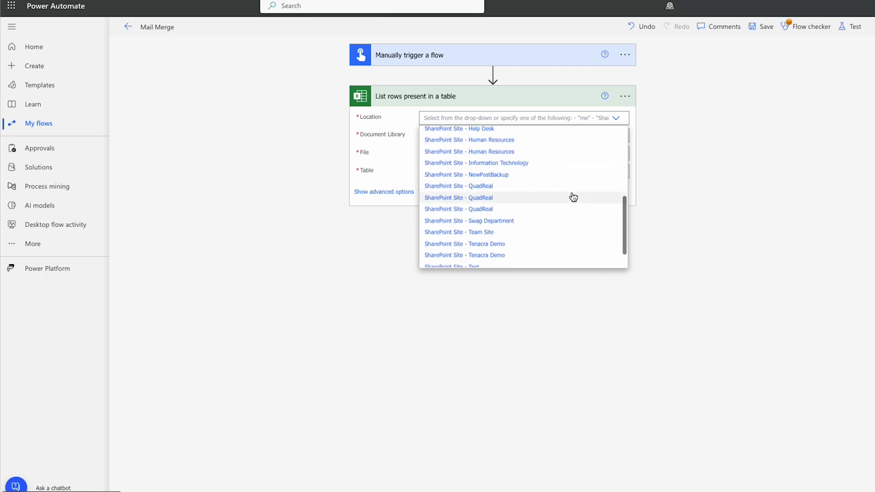
left_click(570, 196)
left_click(584, 145)
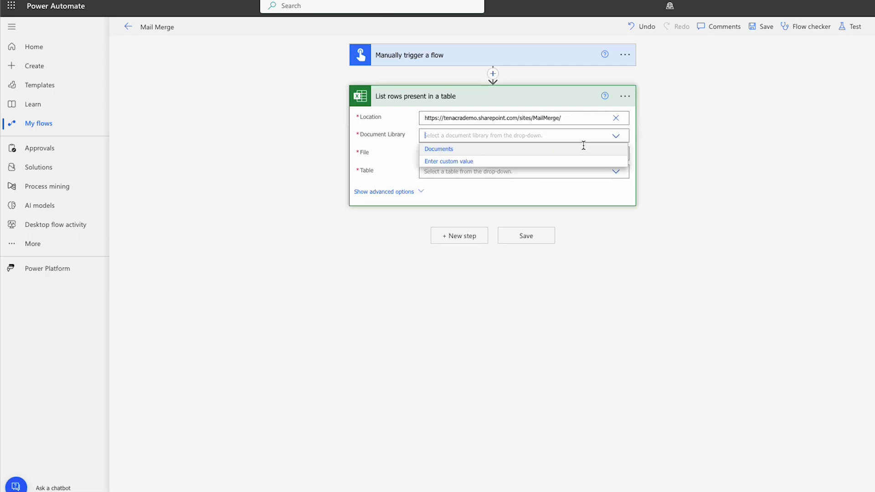
left_click(472, 150)
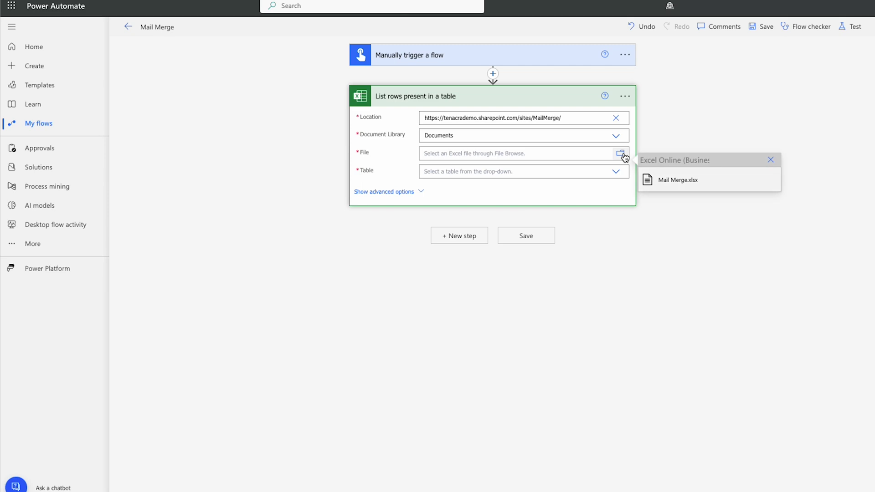
left_click(702, 183)
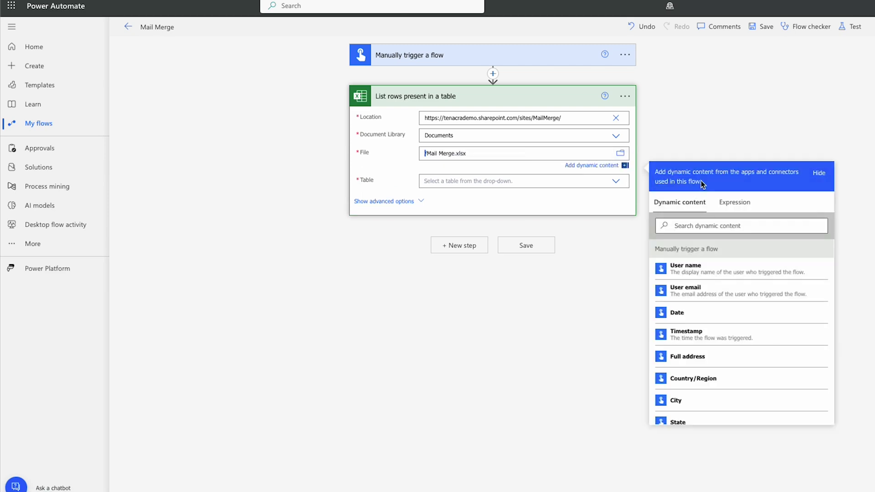
left_click(620, 182)
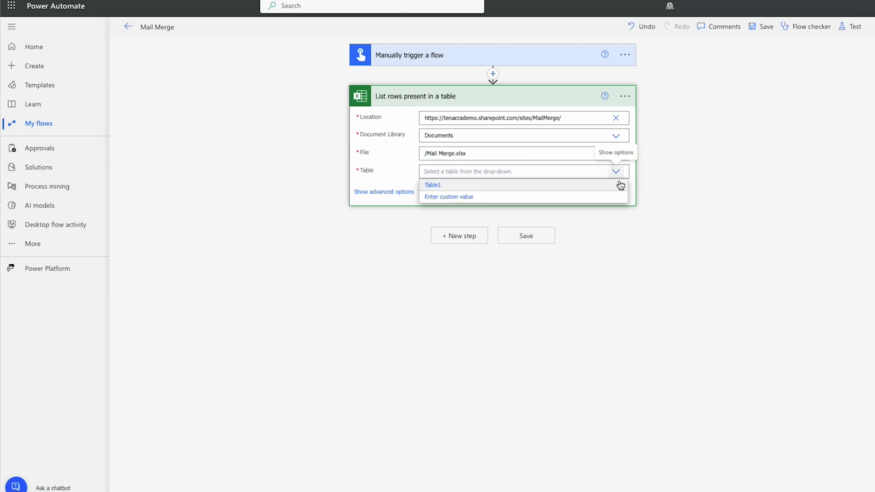
left_click(441, 186)
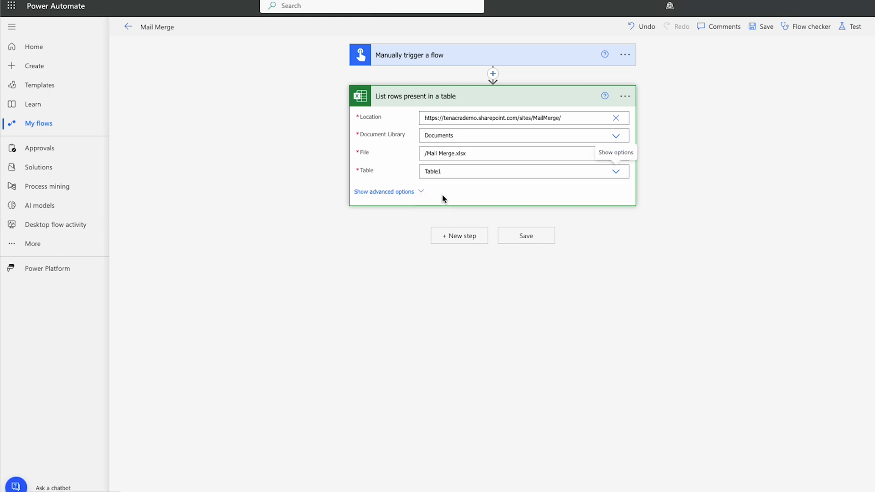
left_click(403, 239)
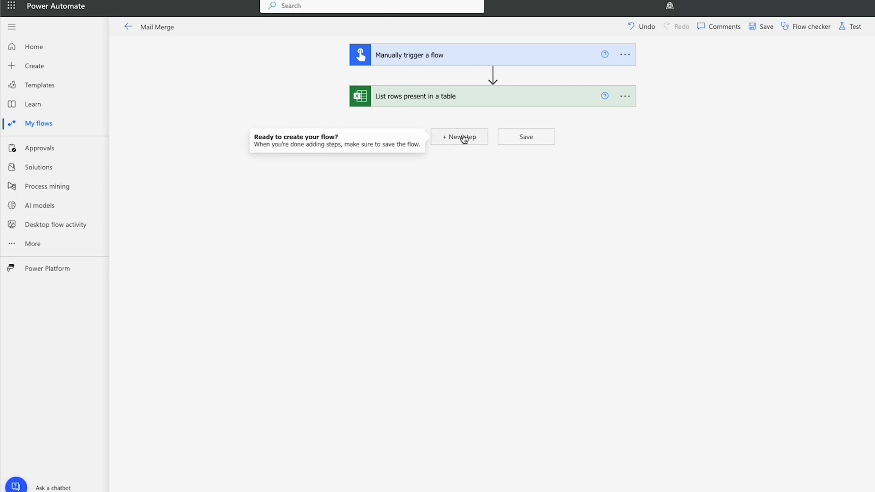
Add an Apply to each loop over the listed rows' value output
left_click(464, 139)
left_click(382, 220)
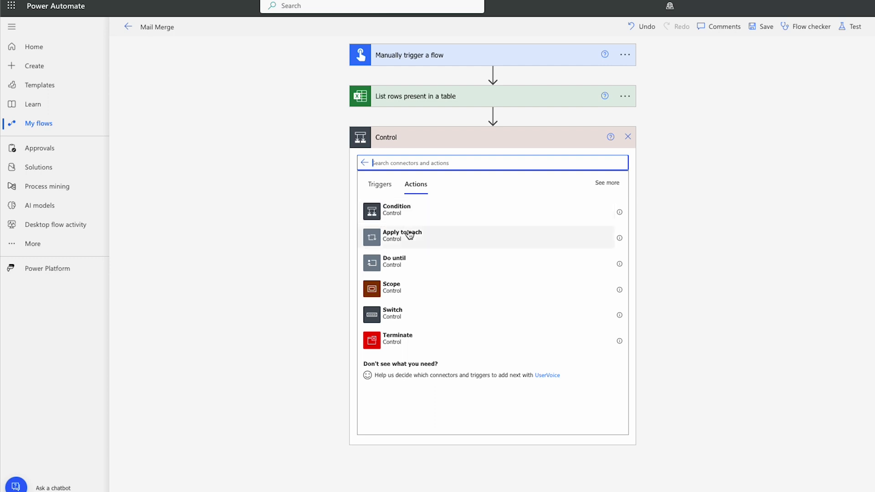
left_click(410, 235)
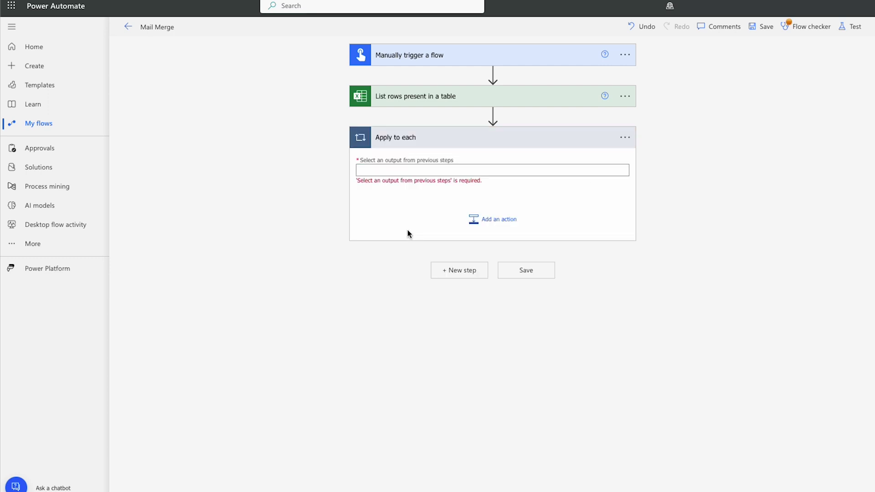
left_click(383, 170)
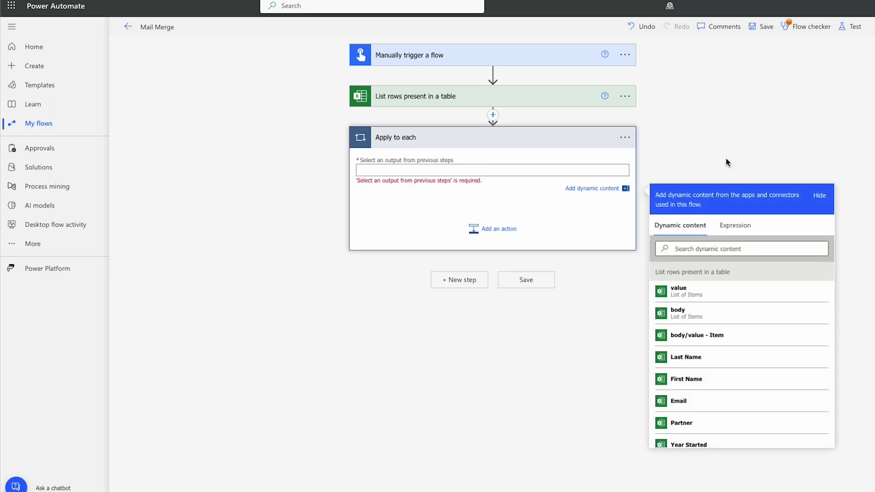
left_click(715, 293)
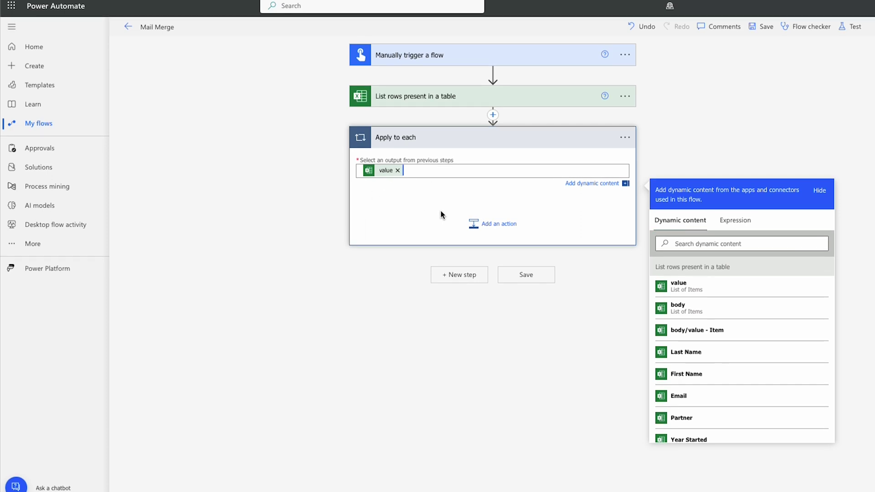
Add a Compose of First Name and Last Name inside the loop and save the flow
left_click(499, 224)
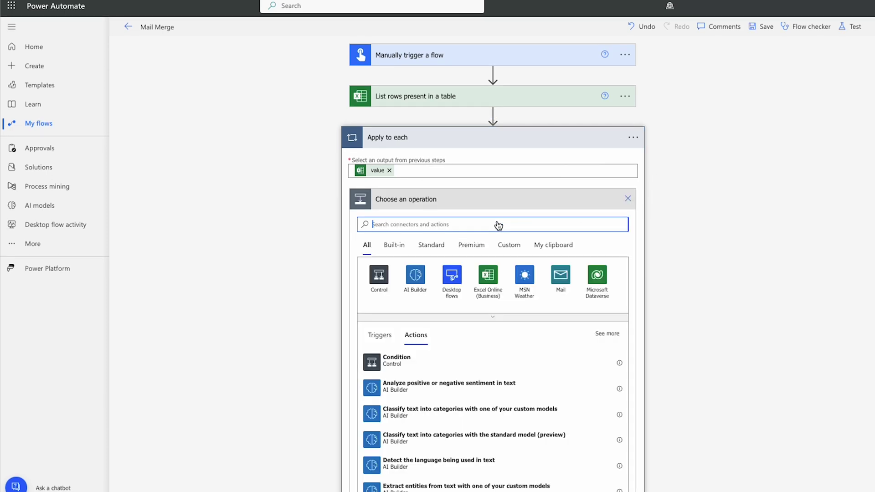
type("compose")
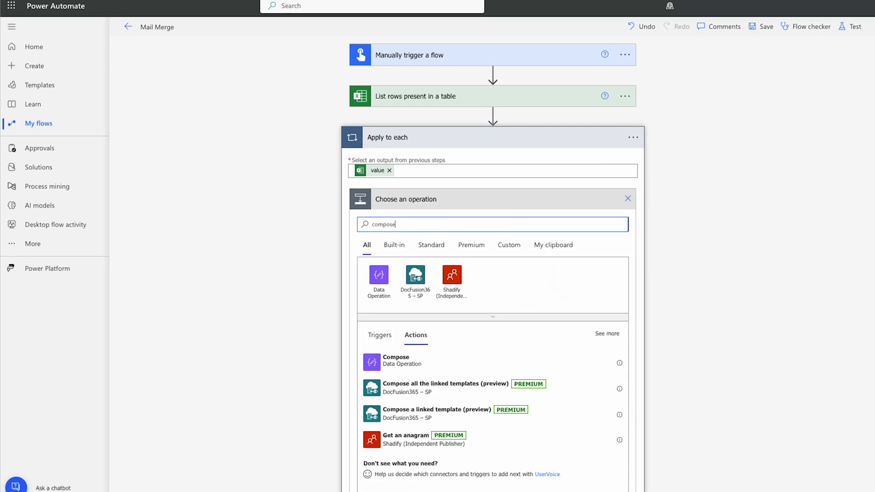
left_click(484, 362)
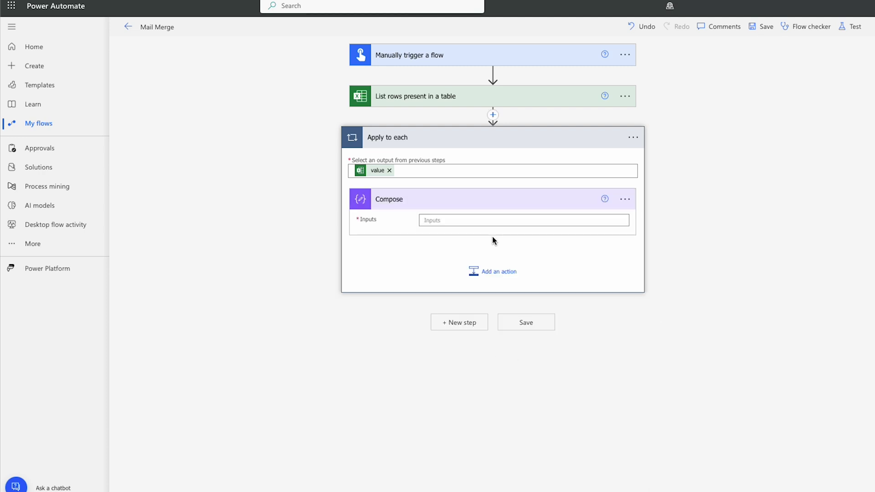
left_click(468, 220)
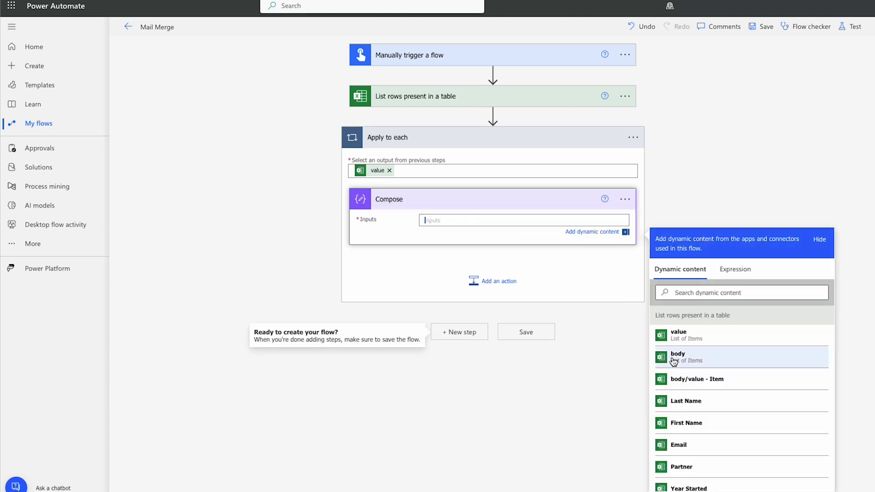
left_click(695, 421)
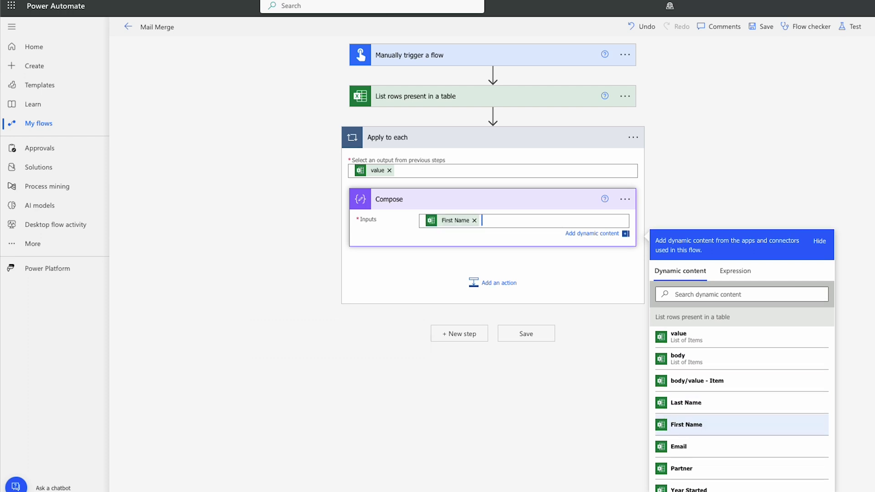
left_click(700, 407)
left_click(533, 337)
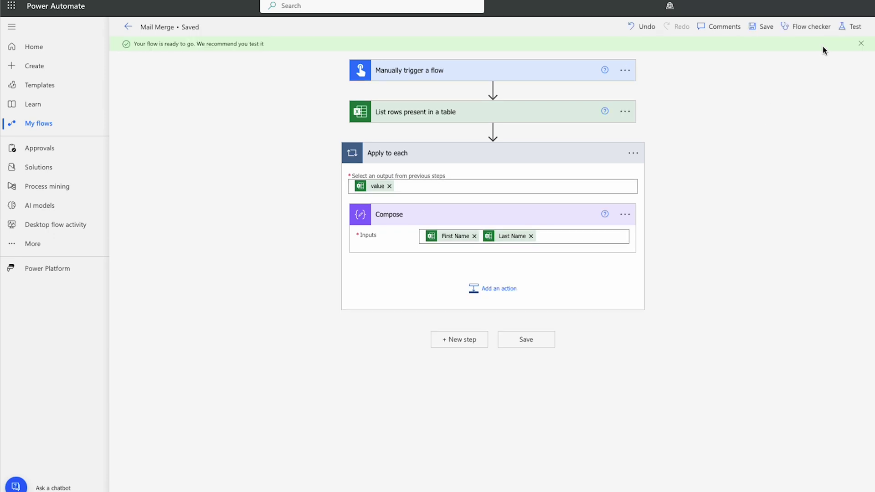
left_click(853, 29)
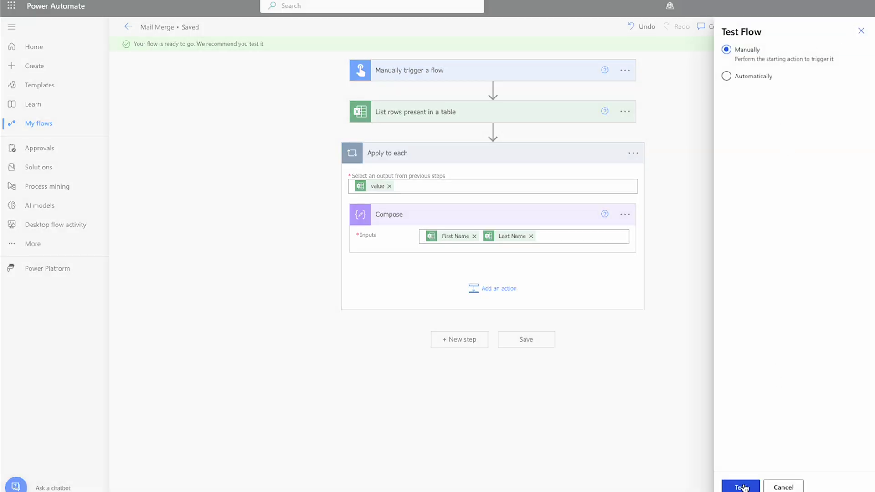
Run the Mail Merge flow as a manual test
left_click(740, 486)
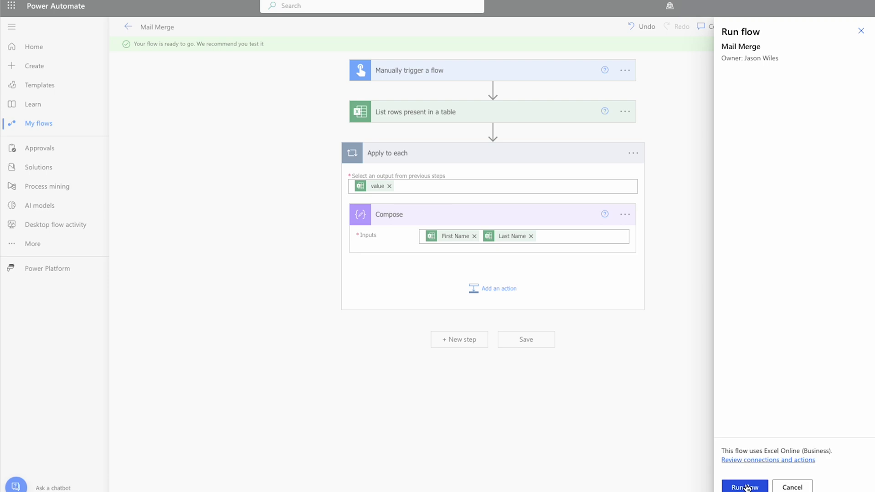
left_click(746, 488)
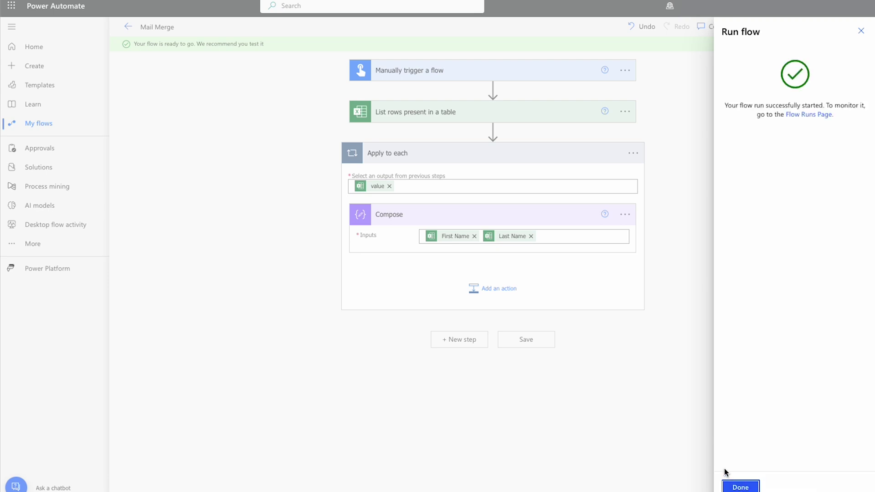
left_click(735, 485)
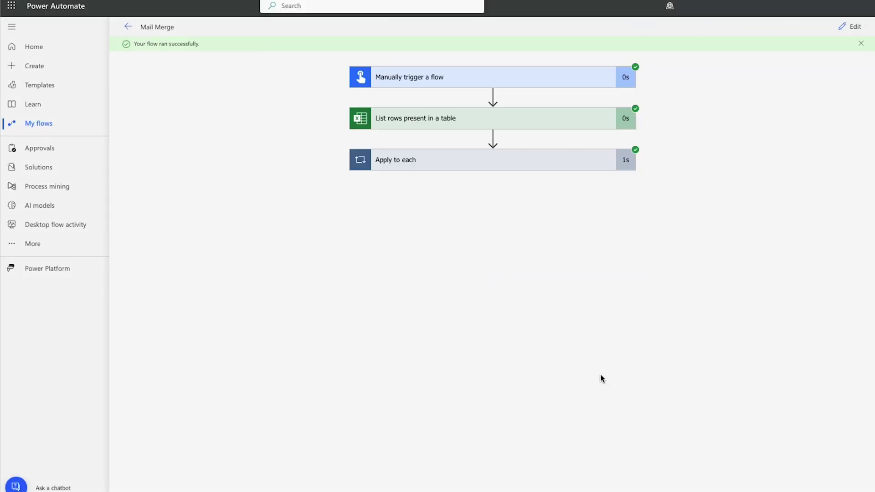
Check the composed full name across the loop iterations, then return to editing the flow
left_click(550, 164)
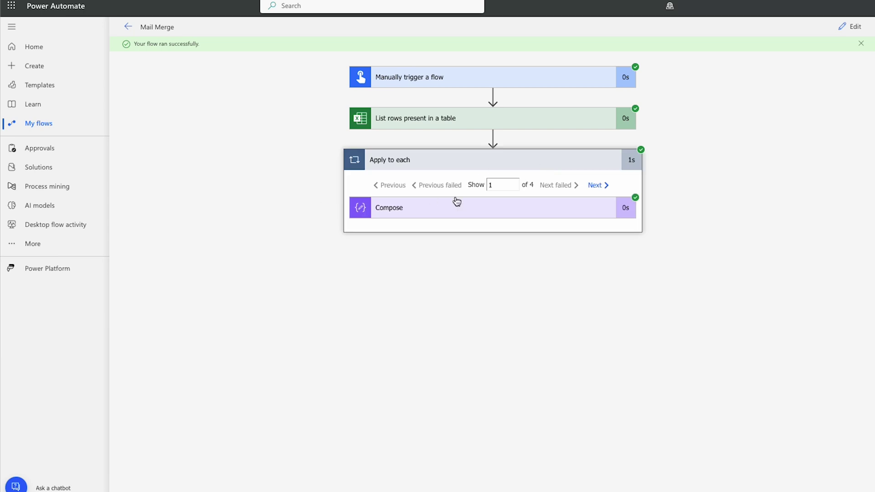
left_click(553, 206)
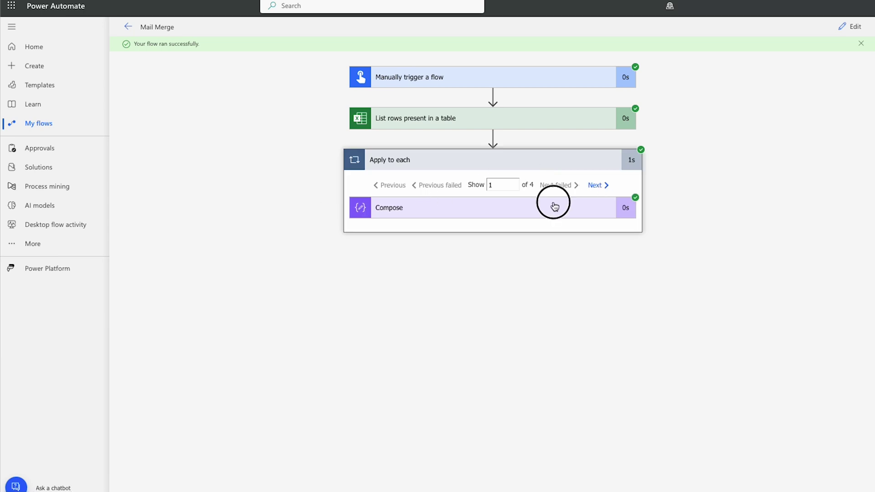
left_click(597, 186)
triple_click(383, 271)
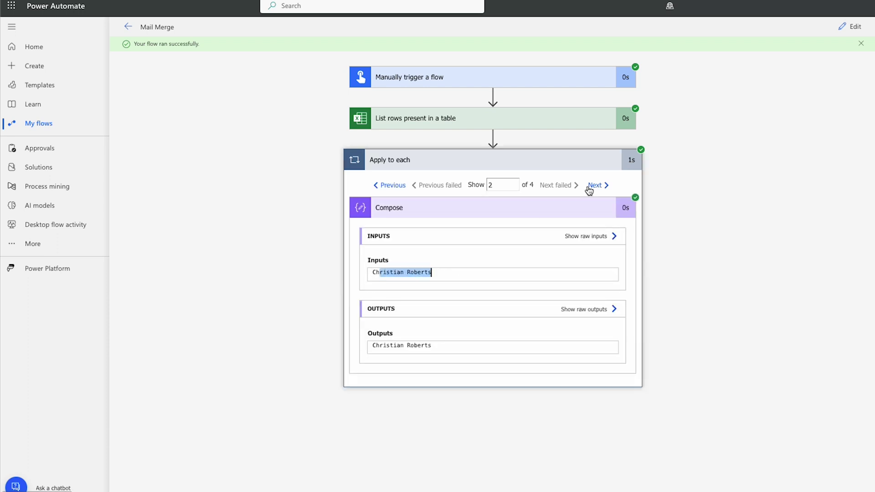
left_click(591, 187)
left_click_drag(372, 270, 524, 272)
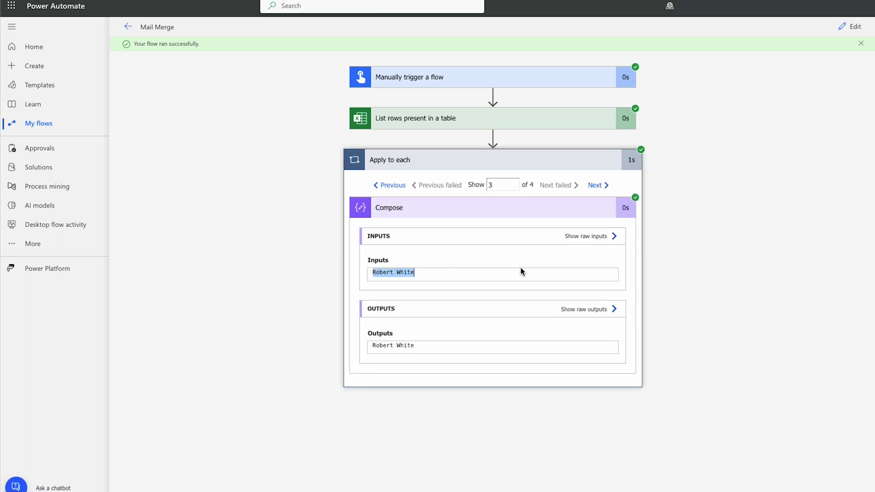
left_click(850, 27)
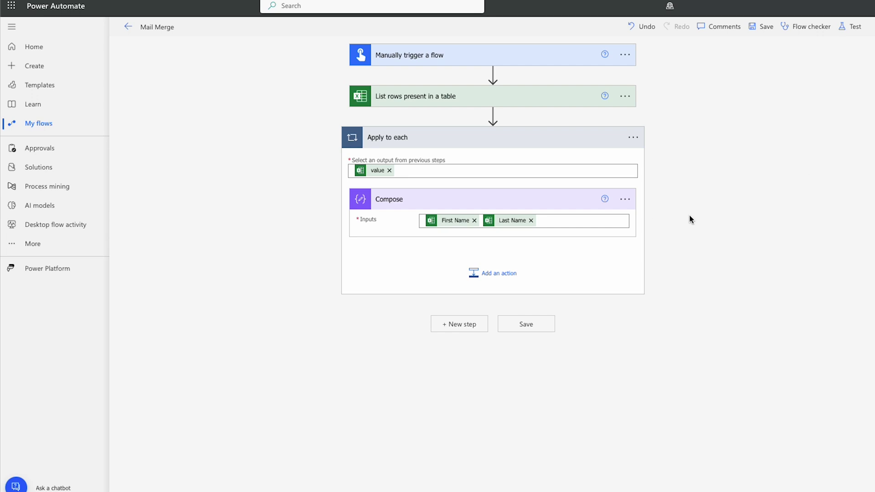
Delete the Compose step from the Apply to each loop
left_click(705, 269)
left_click(625, 201)
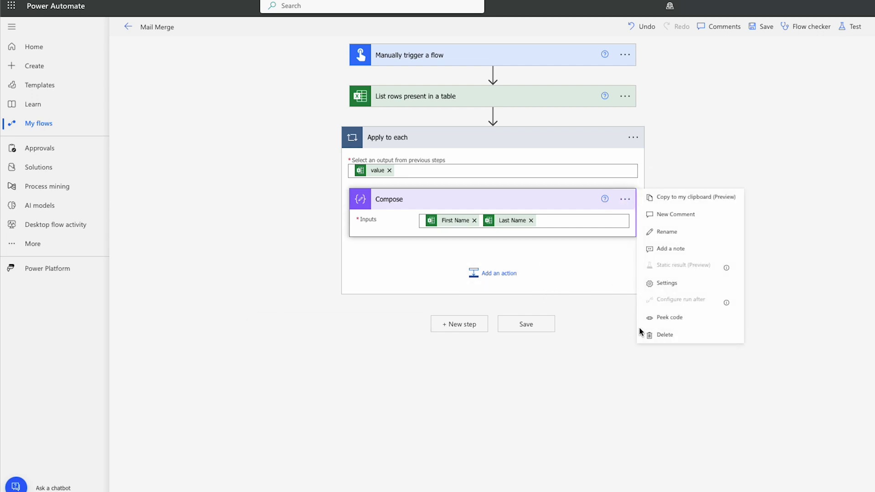
left_click(602, 359)
left_click(625, 199)
left_click(664, 335)
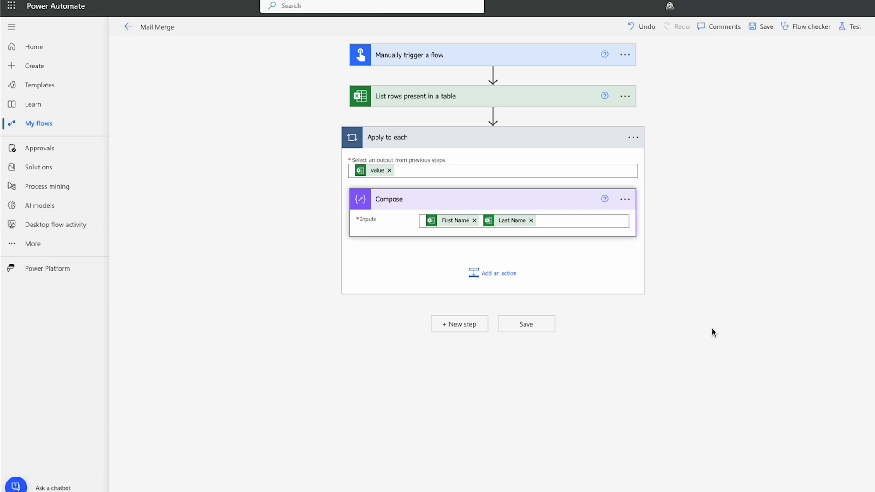
left_click(457, 272)
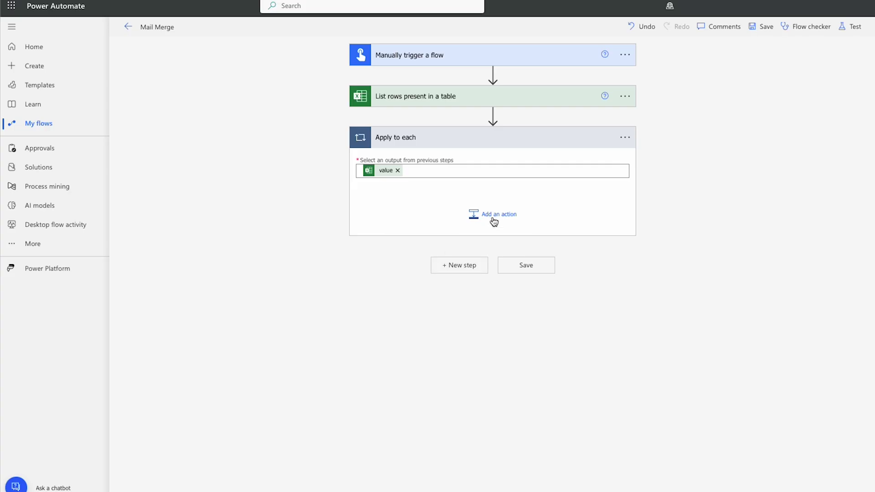
Add the Office 365 Outlook 'Send an email (V2)' action inside the loop
left_click(496, 217)
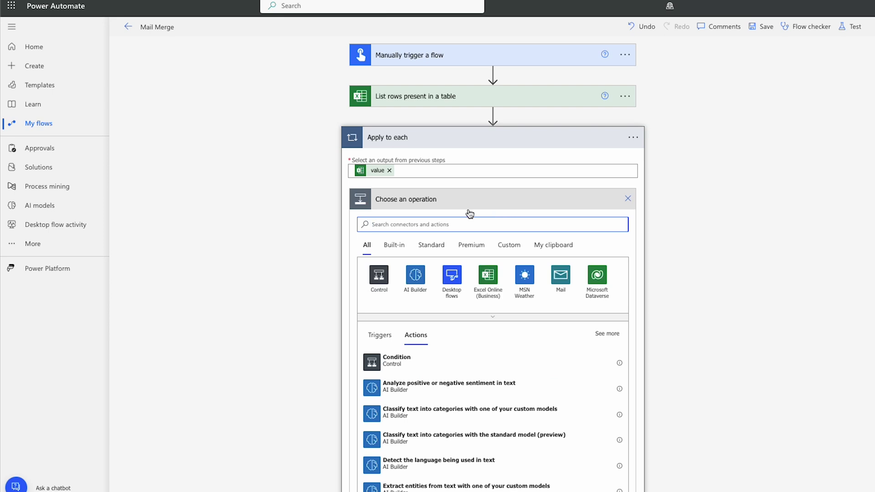
type("outlook")
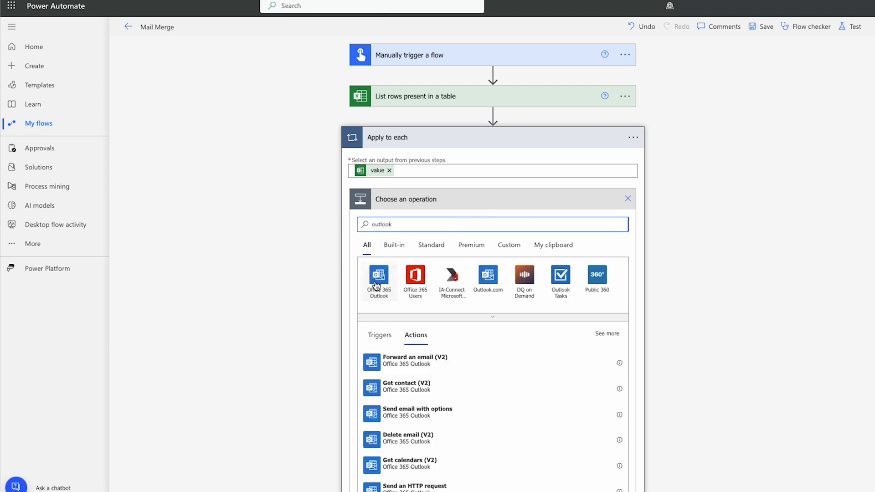
left_click(379, 292)
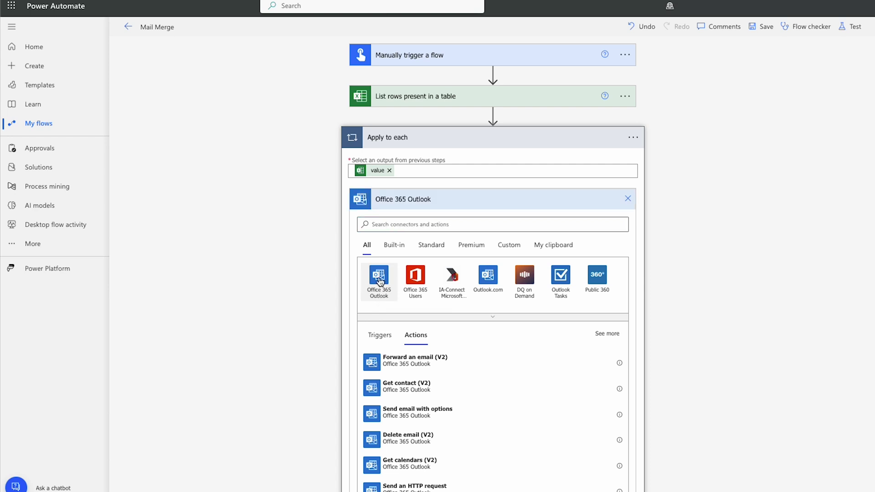
left_click(468, 350)
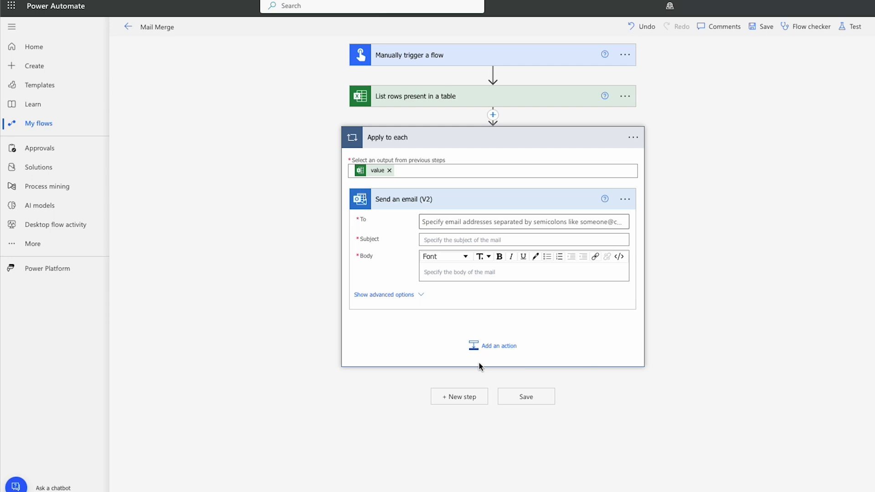
Address the email to the row's Email dynamic value
left_click(509, 236)
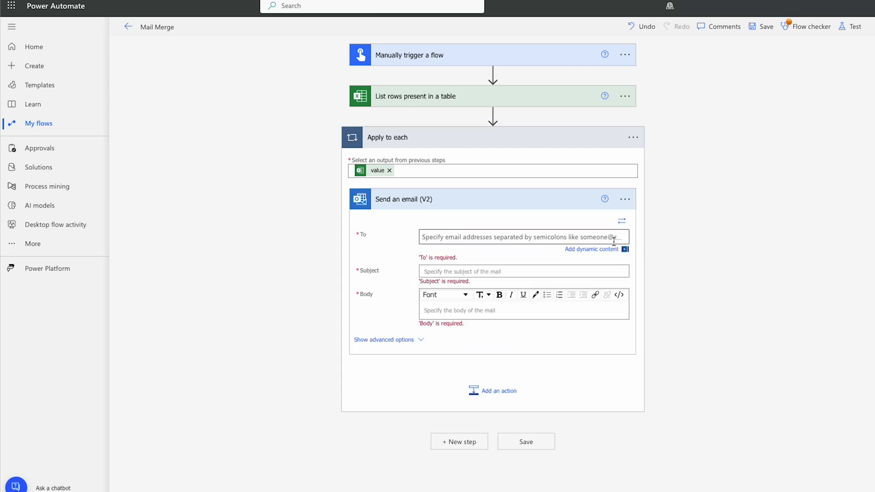
left_click(594, 254)
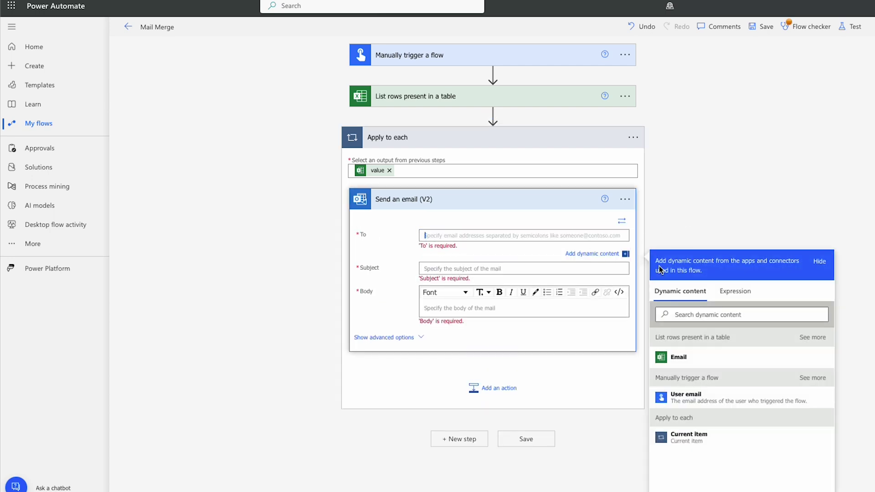
left_click(690, 359)
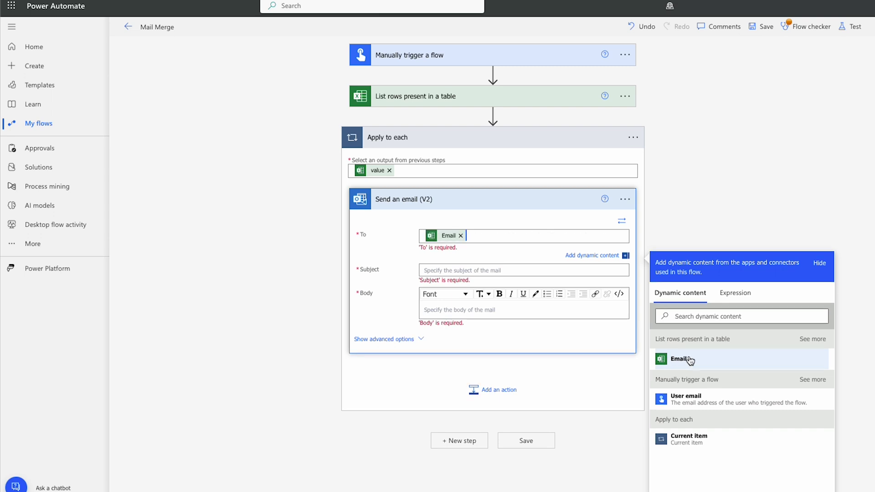
Set the subject to First Name followed by ', please accept our gift'
left_click(533, 261)
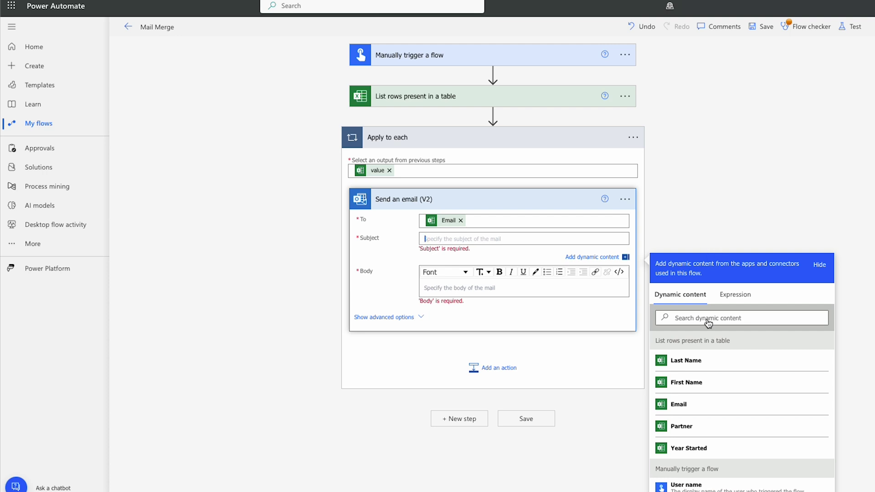
left_click(696, 391)
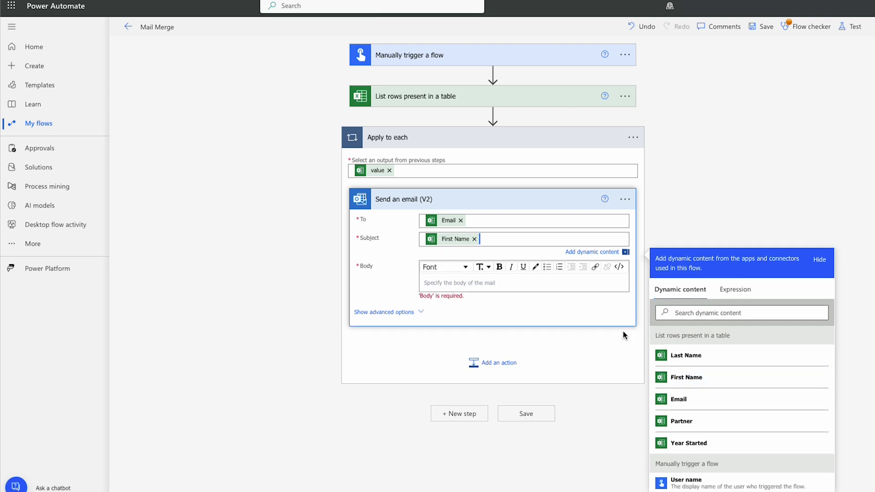
type(", please accept our gift!")
left_click(491, 287)
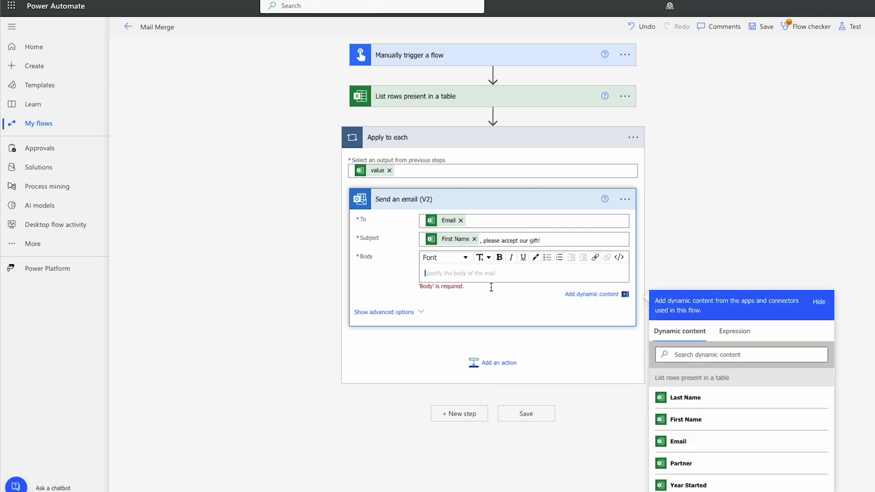
Begin the body with 'Dear' plus First Name and a thank-you line for x years of service
type("Dear")
left_click(704, 421)
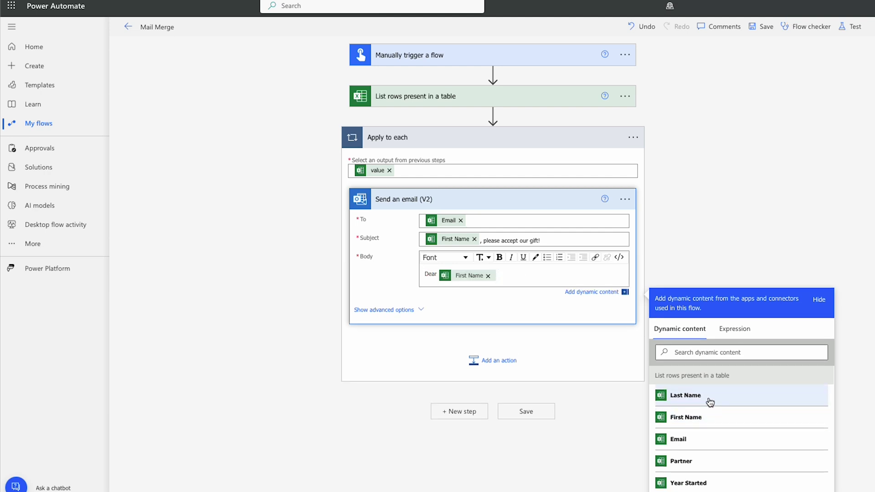
left_click(710, 402)
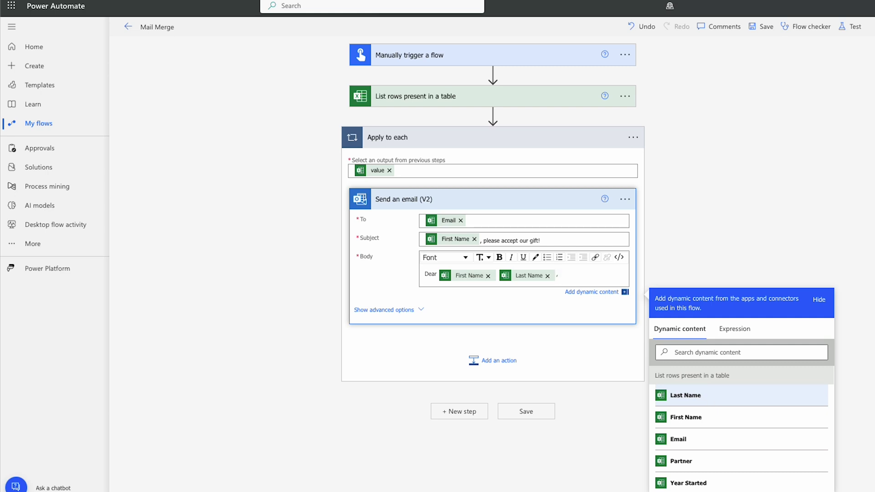
key("BackSpace")
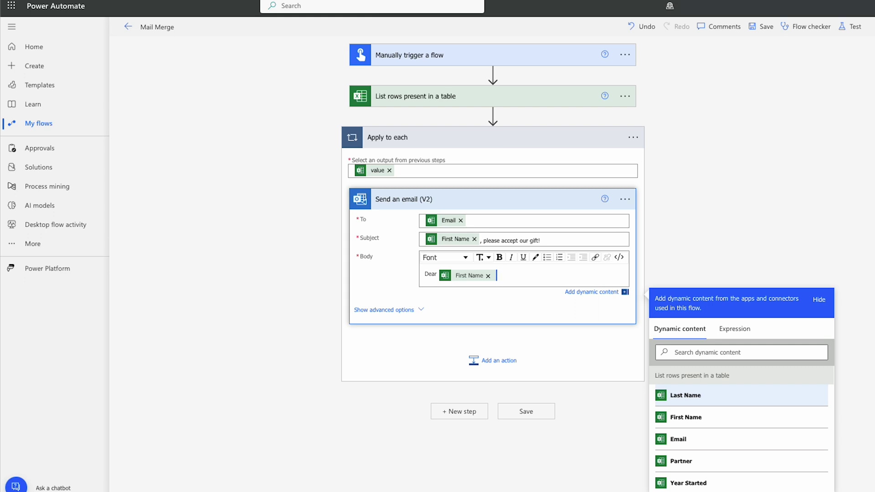
type(",")
key("Return")
type("We wo")
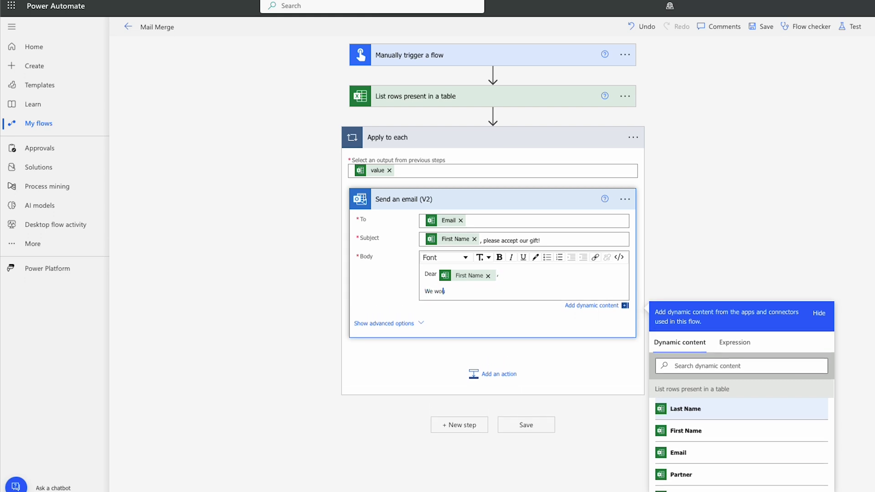
type("uld like to thank you for your x years of servic")
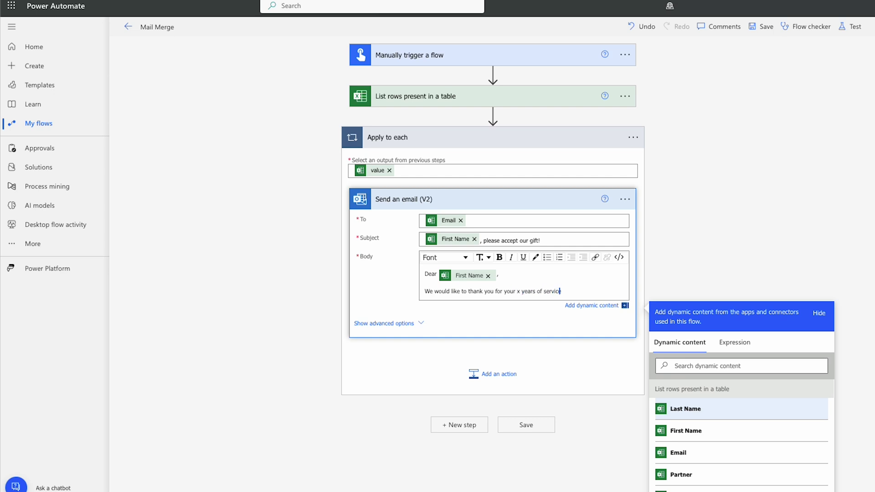
type("e with our con")
type("pany!")
Add the Steakhouse coupon sentence wishing them and their Partner a wonderful evening
key("Return")
type("Please ac")
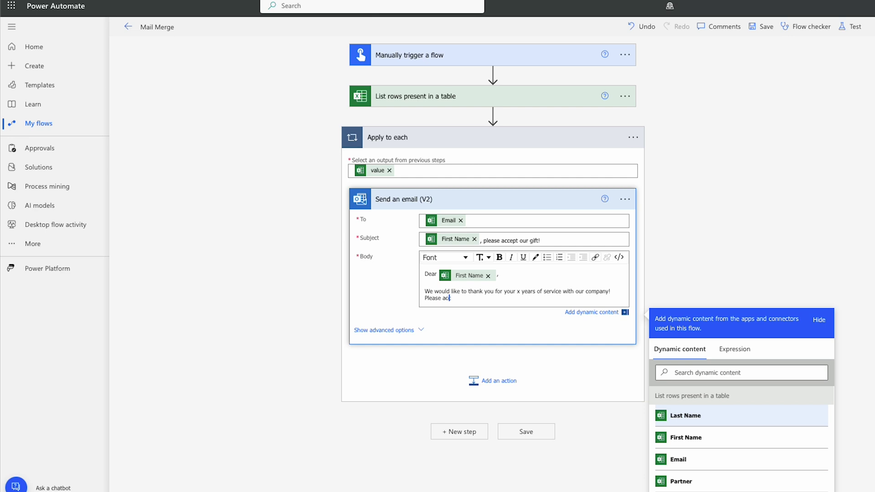
type("cept the attache")
type("d coupon to The")
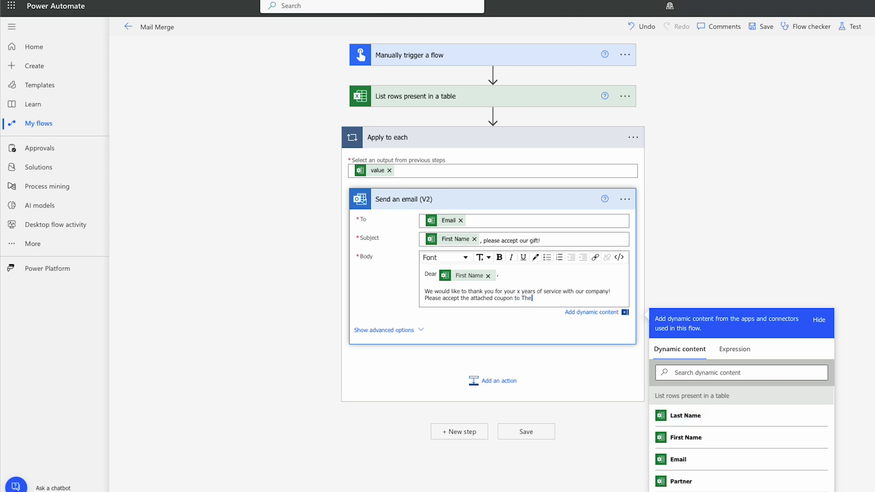
type(" Steakhouse")
key("BackSpace")
type("ken of our thanks")
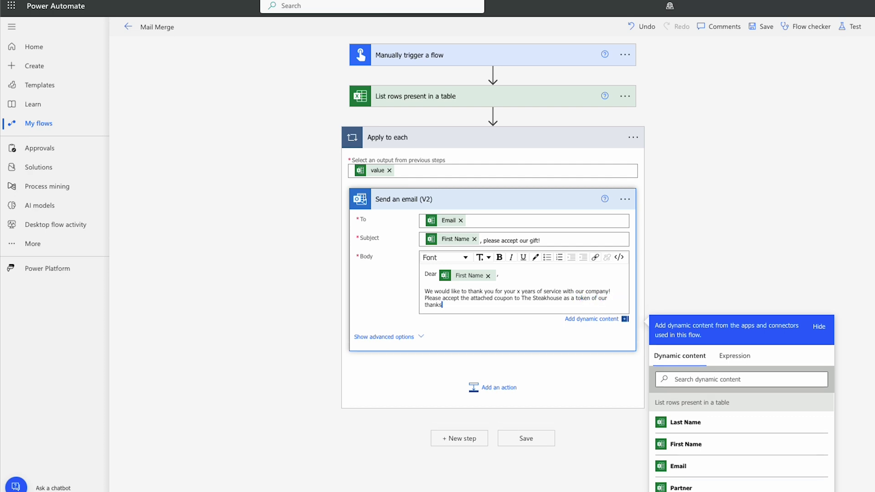
type("! I hope you and")
left_click(729, 484)
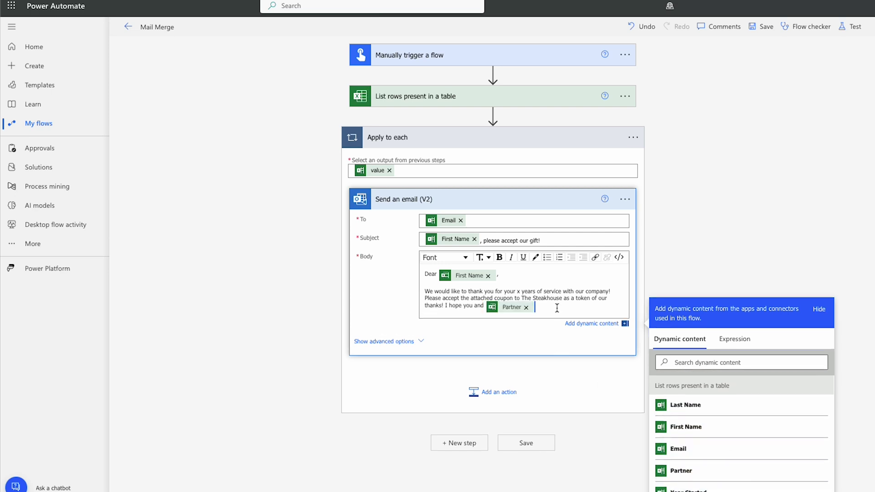
type("have a wonder")
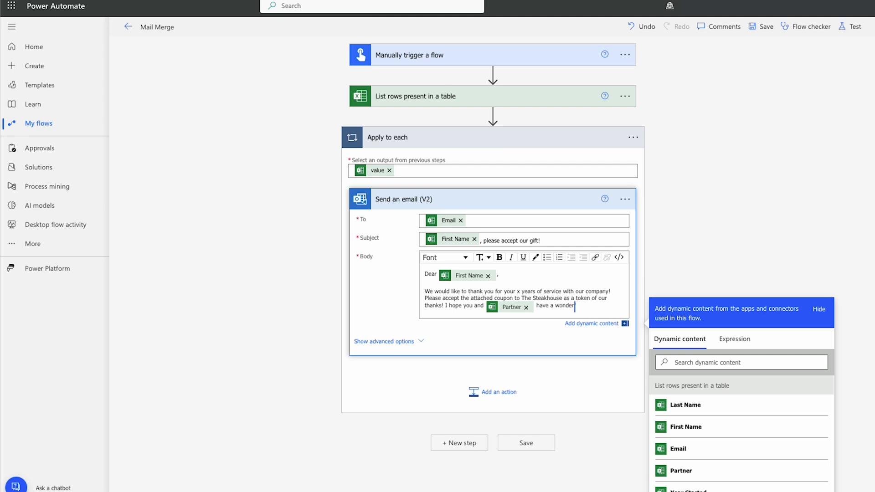
type("ful evening on us.")
Sign off the email with 'Sincerely,' and 'The Management'
key("Return")
key("Return")
type("Since")
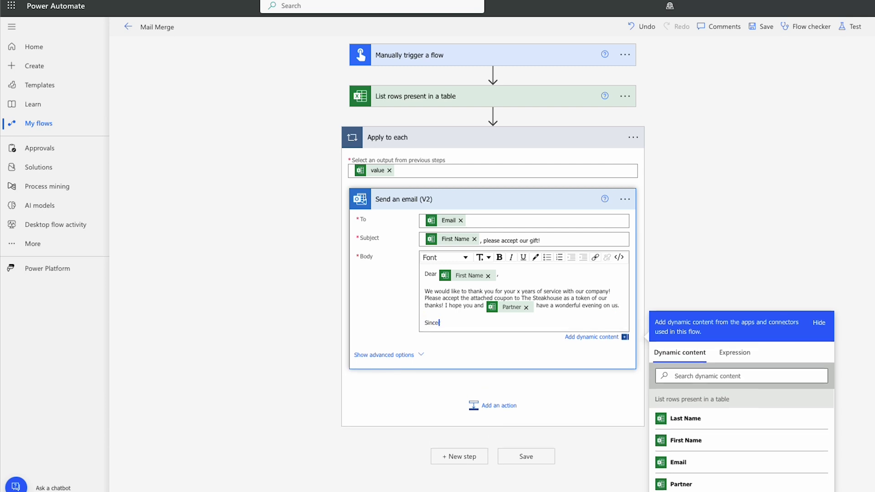
type("rely,")
key("Return")
key("Return")
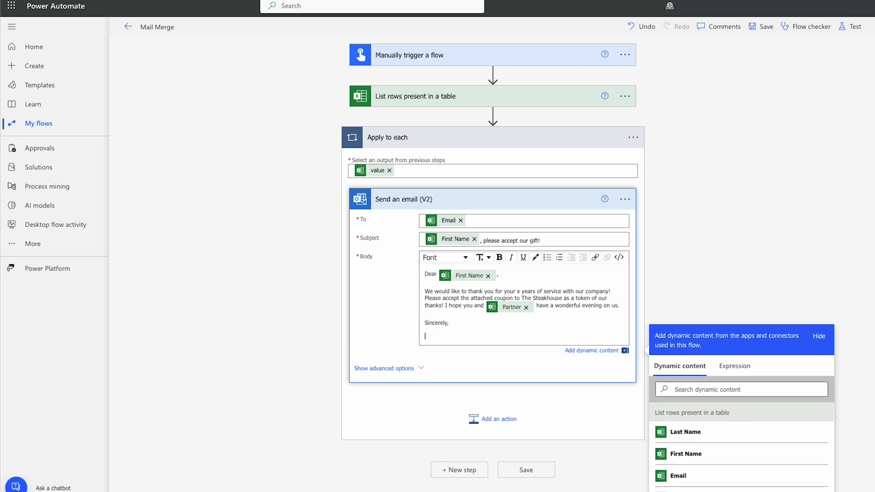
type("The Management")
Save the Mail Merge flow and launch a manual test run, then watch its progress
left_click(704, 118)
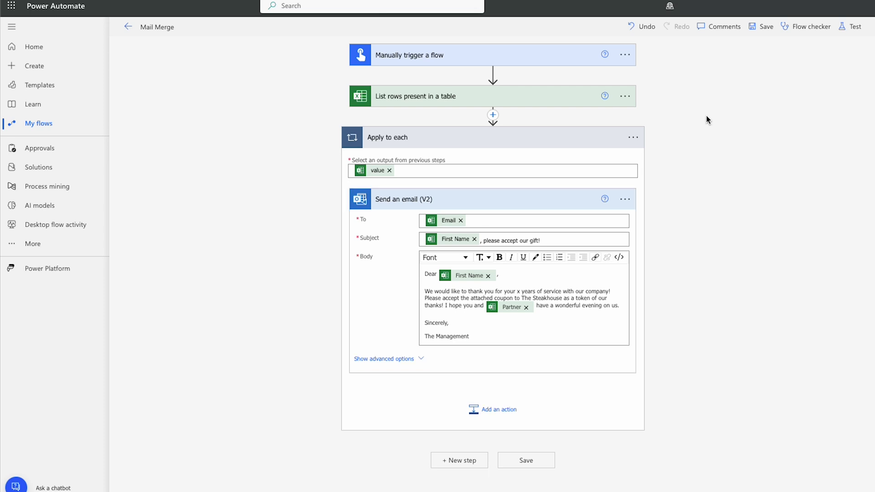
left_click(760, 27)
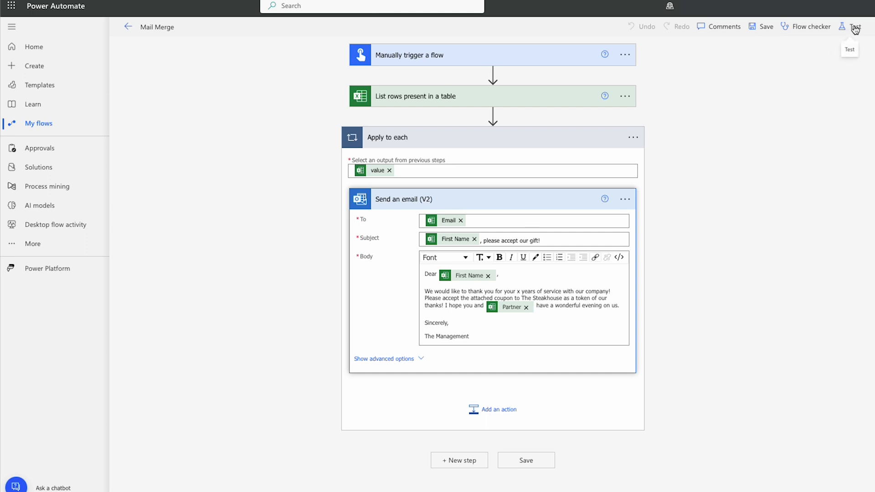
left_click(855, 29)
left_click(740, 54)
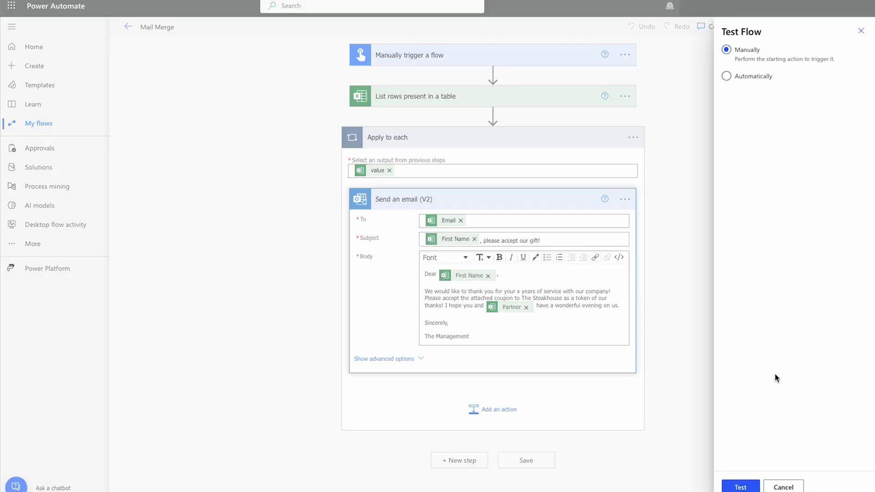
left_click(740, 487)
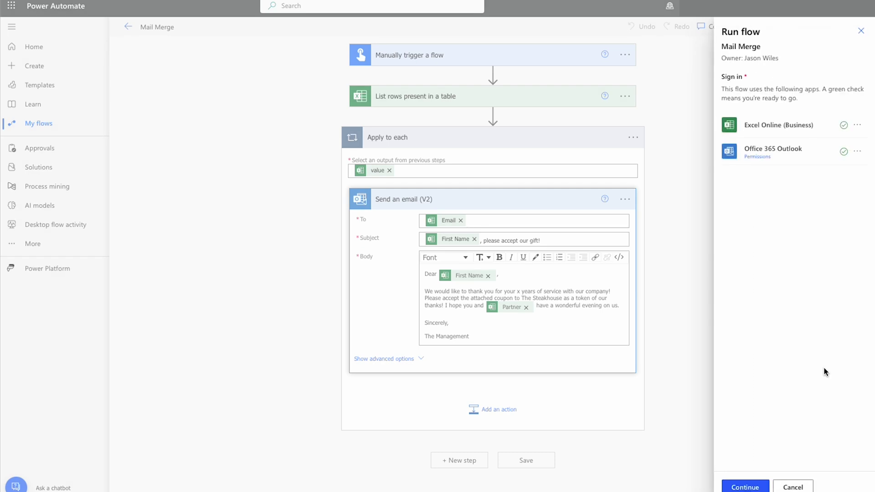
left_click(747, 487)
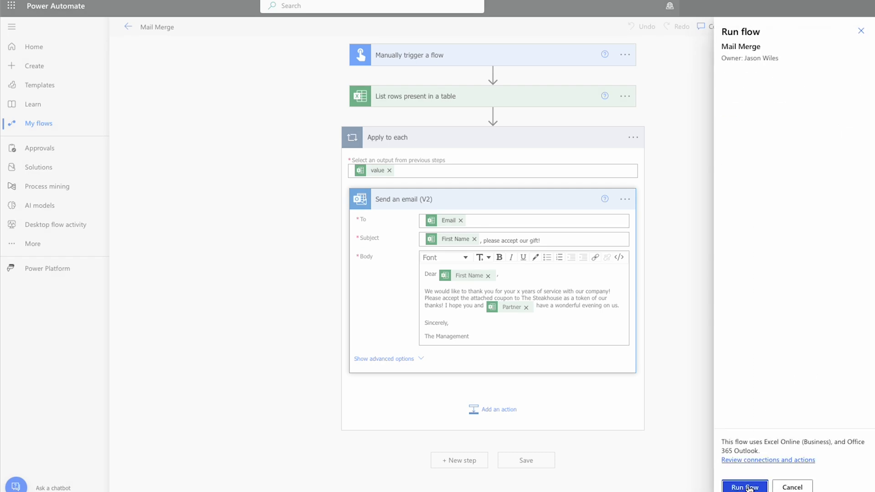
left_click(748, 488)
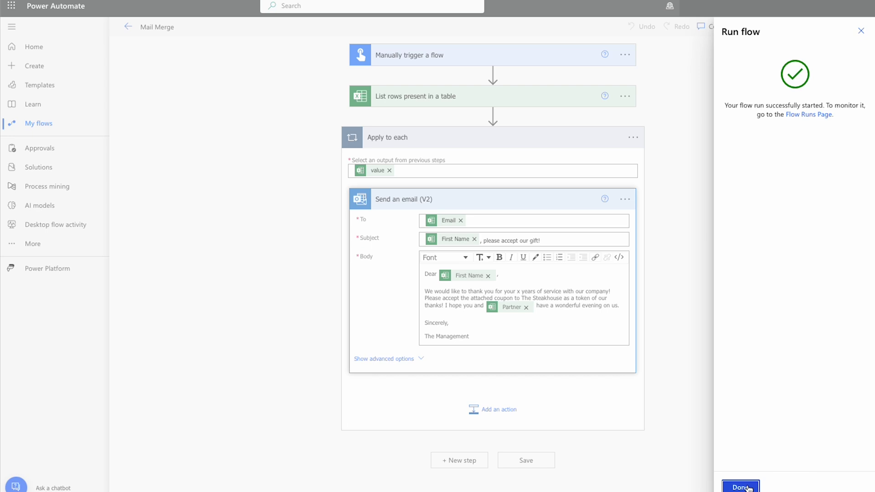
left_click(748, 487)
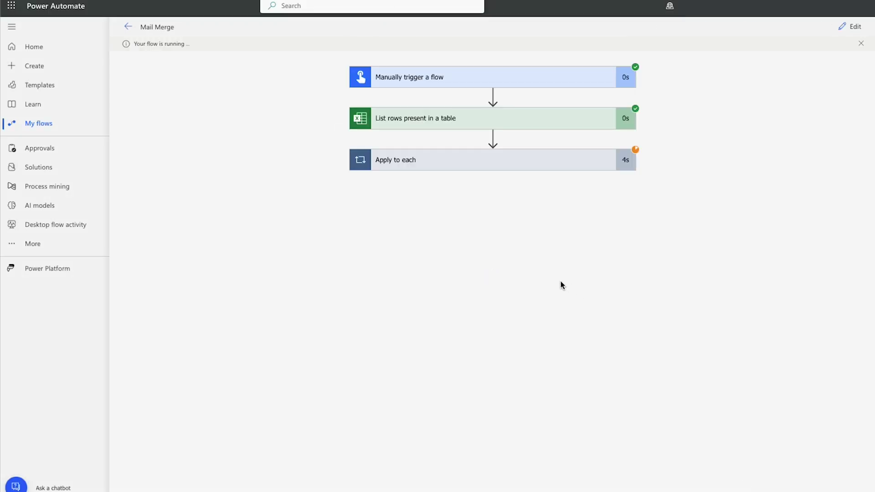
Expand the loop's first iteration and inspect the email's recipient, subject and body
left_click(526, 161)
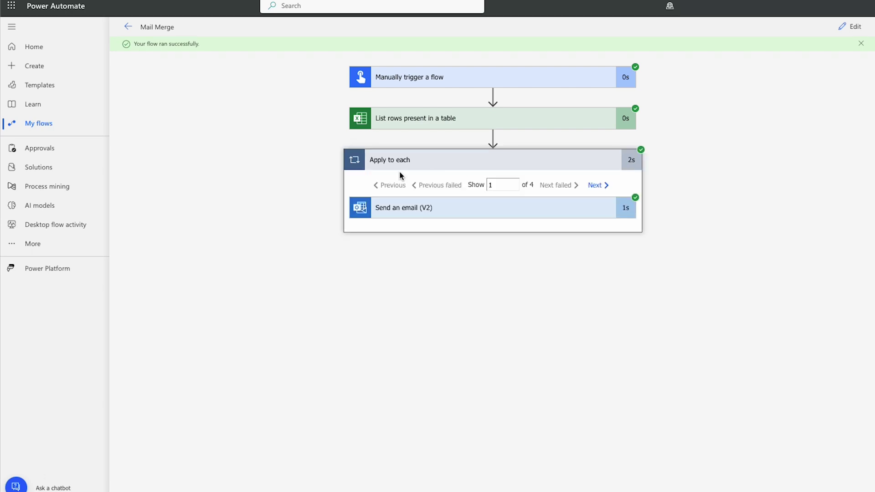
left_click(504, 207)
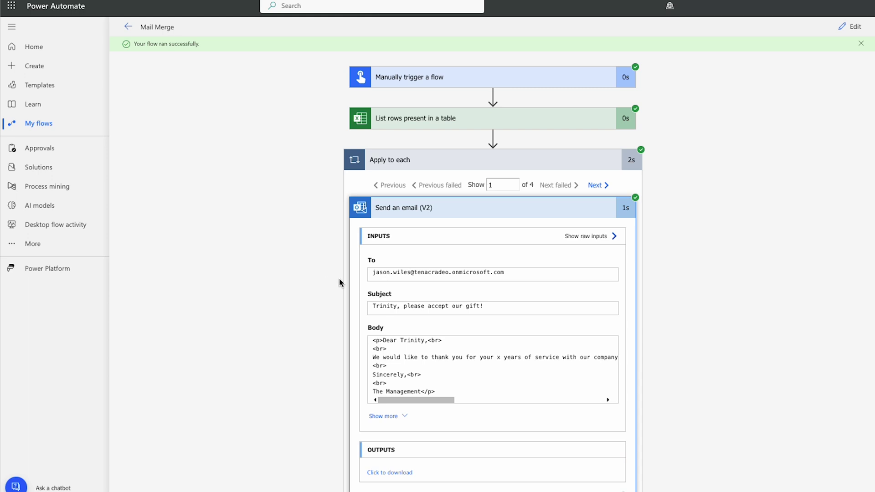
scroll(622, 324, "down", 1)
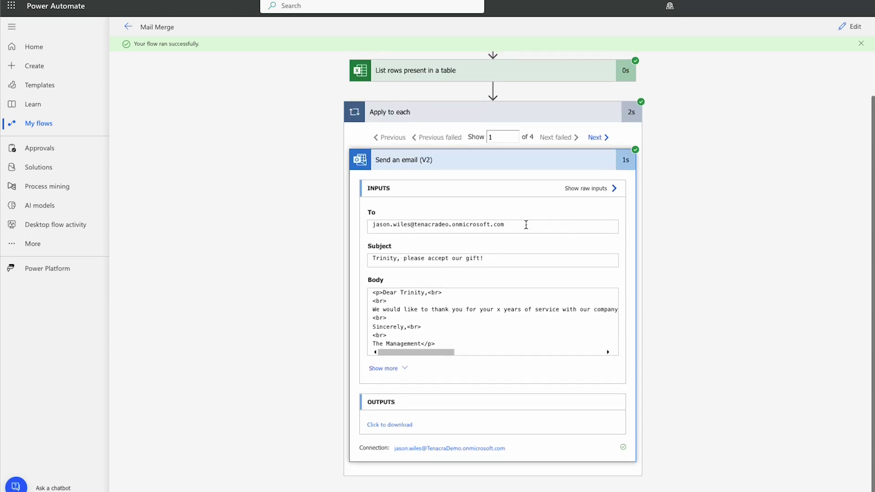
left_click_drag(526, 225, 449, 331)
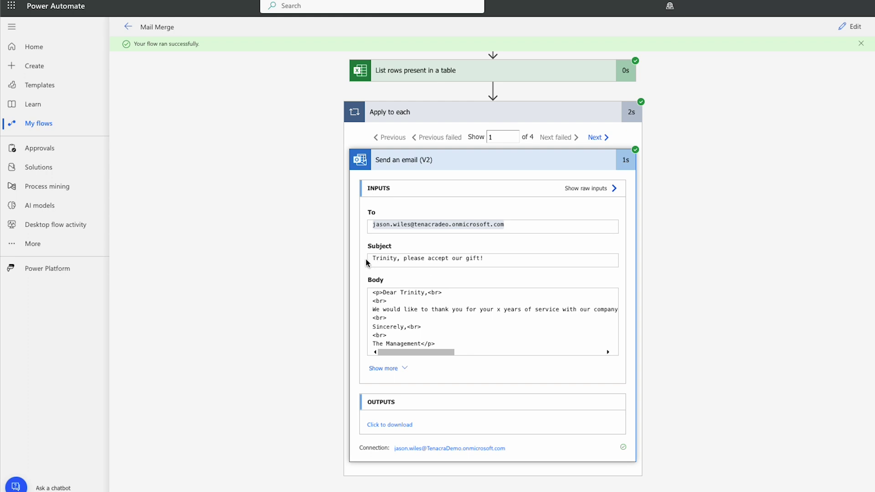
left_click_drag(367, 263, 531, 258)
left_click(524, 256)
left_click_drag(393, 354, 612, 360)
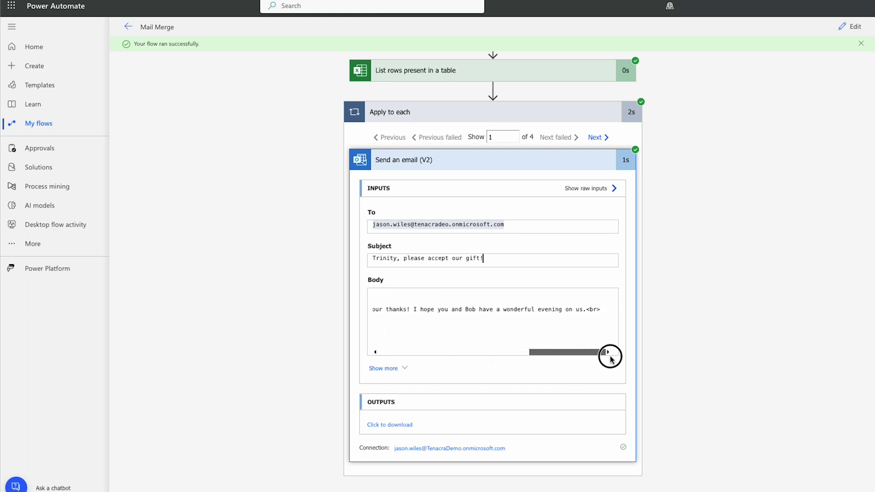
double_click(469, 309)
left_click_drag(549, 353, 410, 354)
Check iterations 2–4 for each first name, partner name and years placeholder, then reopen for editing
left_click(597, 137)
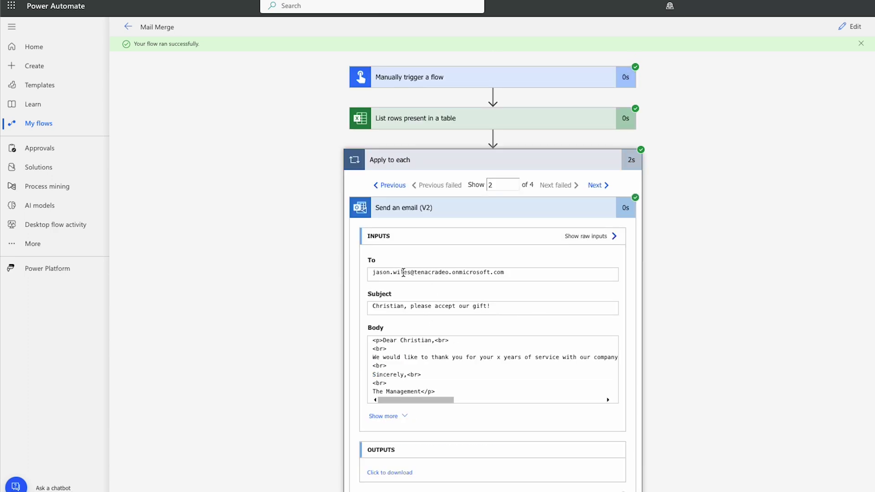
double_click(393, 311)
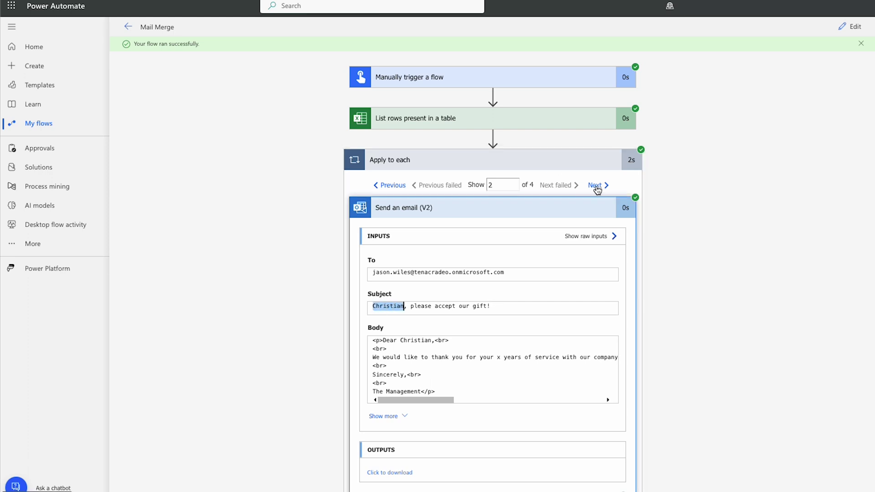
left_click(595, 185)
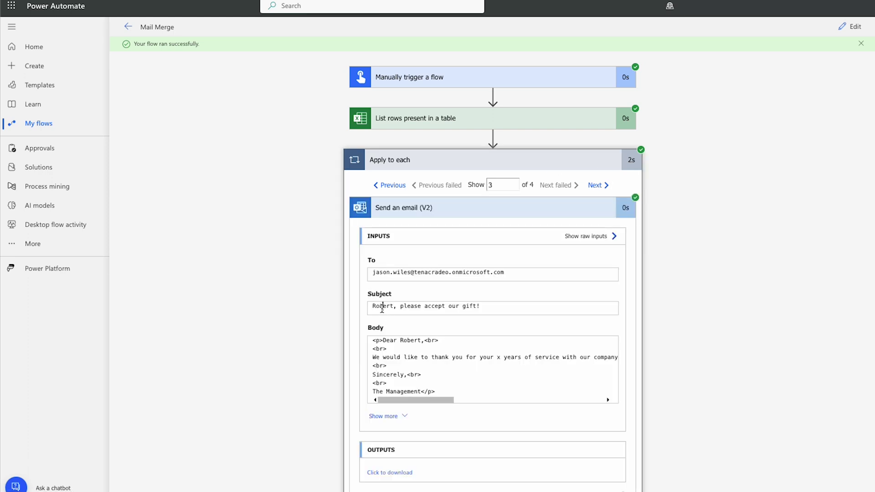
double_click(382, 307)
left_click(597, 185)
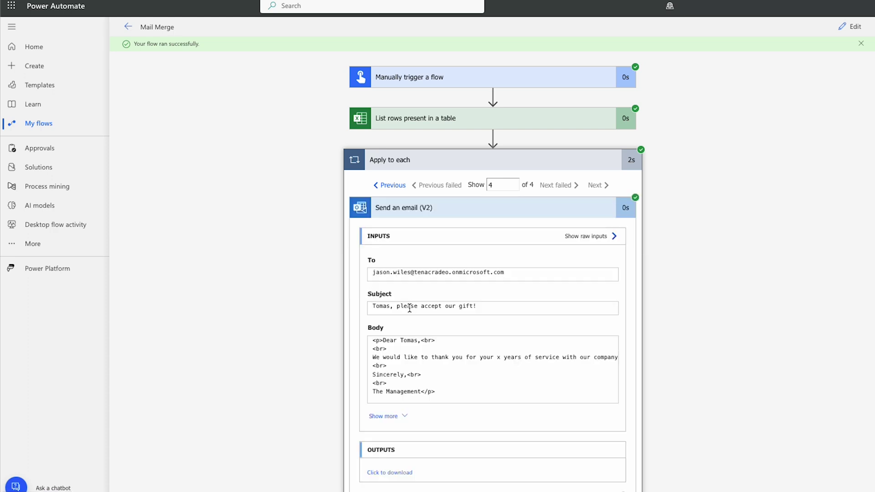
double_click(382, 306)
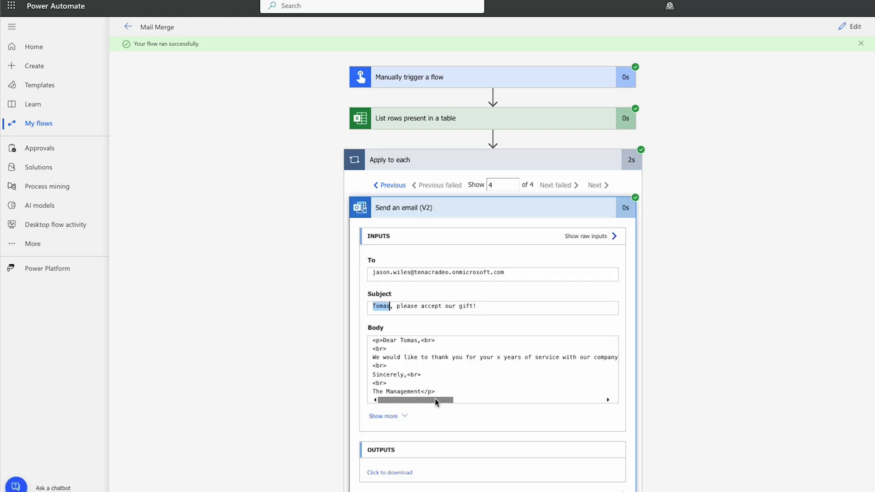
left_click_drag(436, 402, 558, 400)
double_click(555, 358)
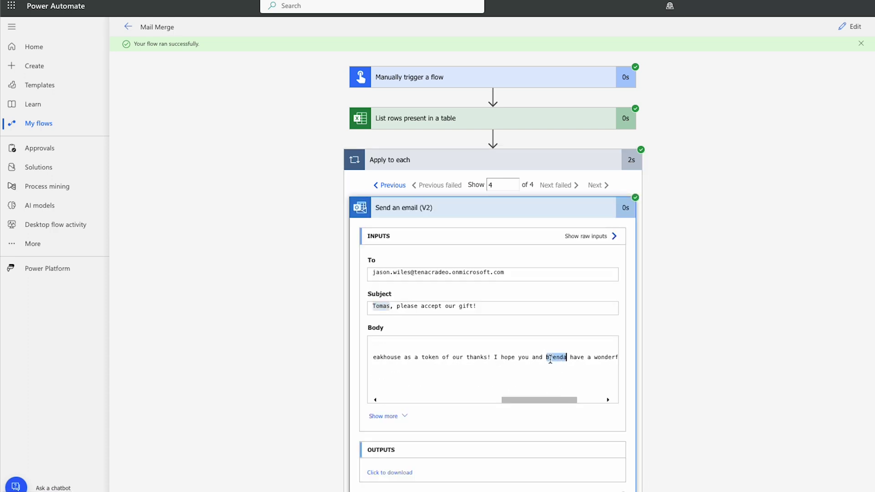
scroll(550, 359, "left", 5)
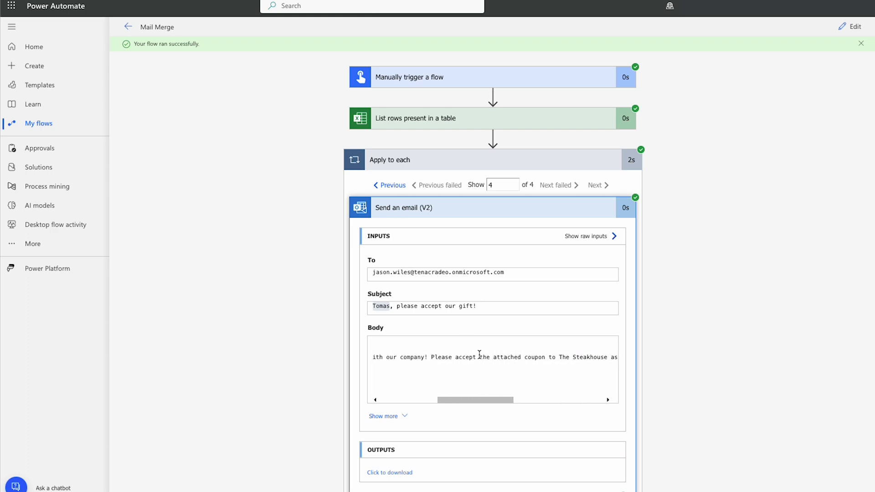
scroll(479, 355, "left", 4)
double_click(433, 358)
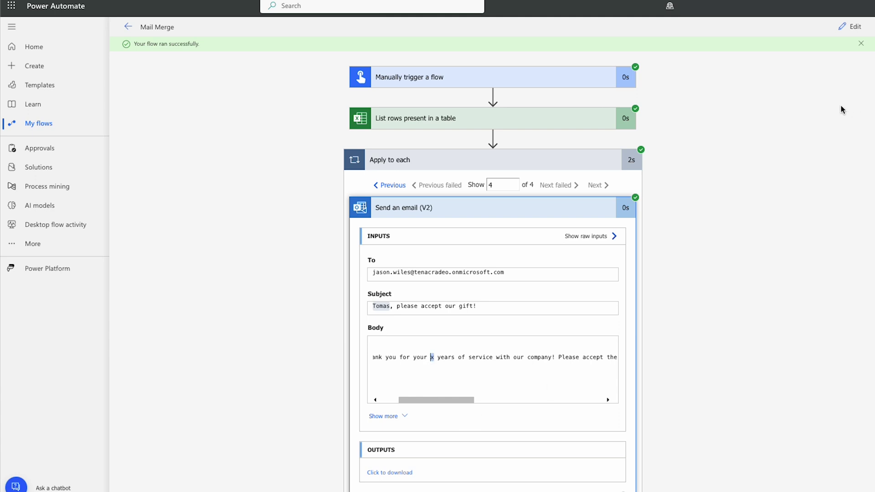
left_click(851, 27)
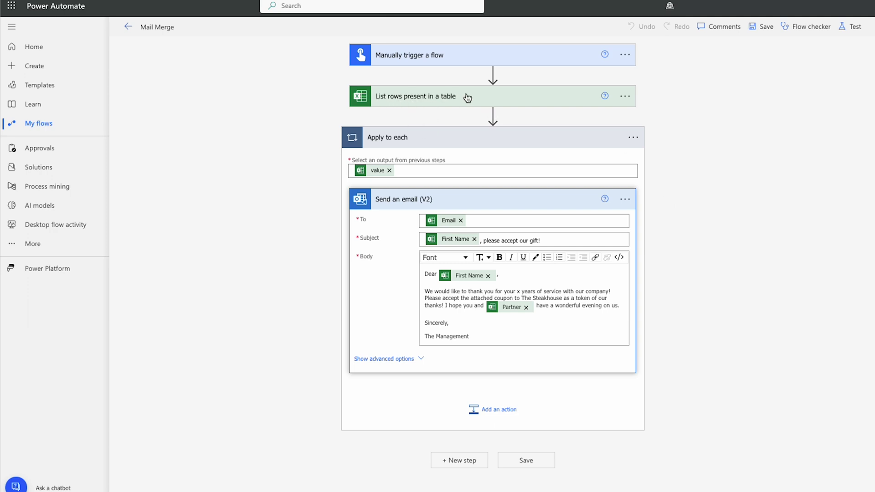
Add a Date Time 'Current time' action right below List rows present in a table
mouse_move(495, 117)
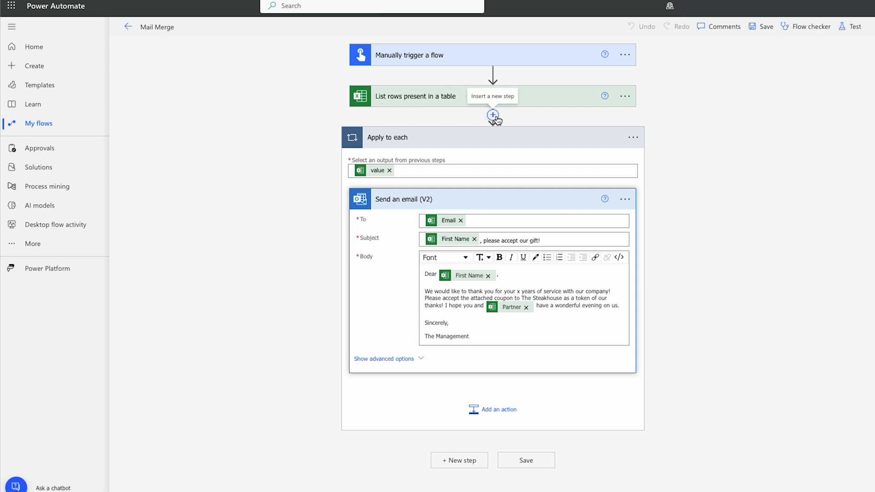
left_click(495, 117)
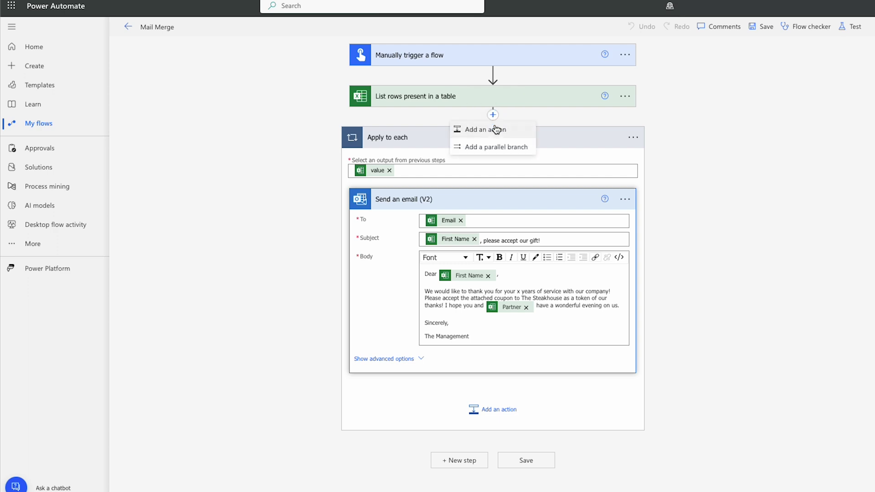
left_click(497, 130)
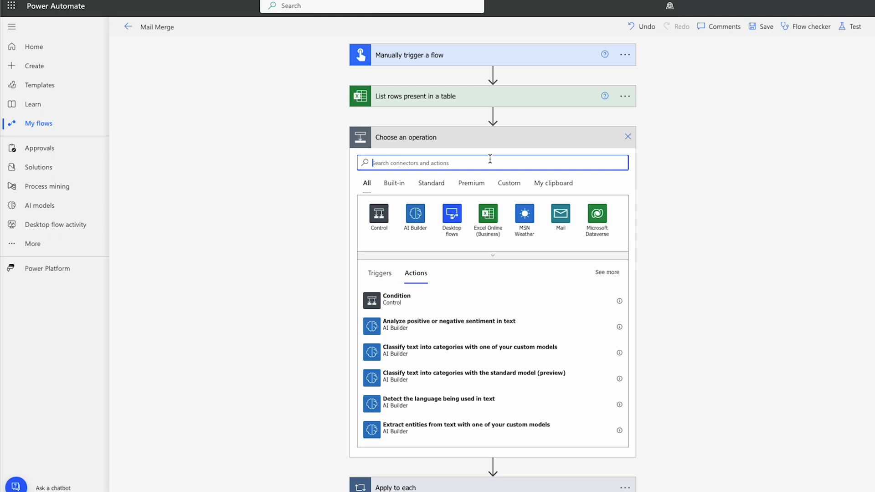
type("date")
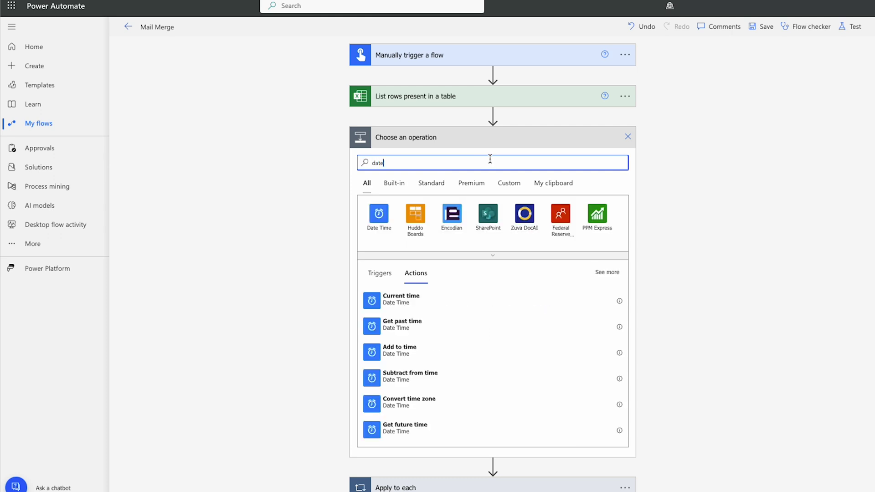
left_click(462, 299)
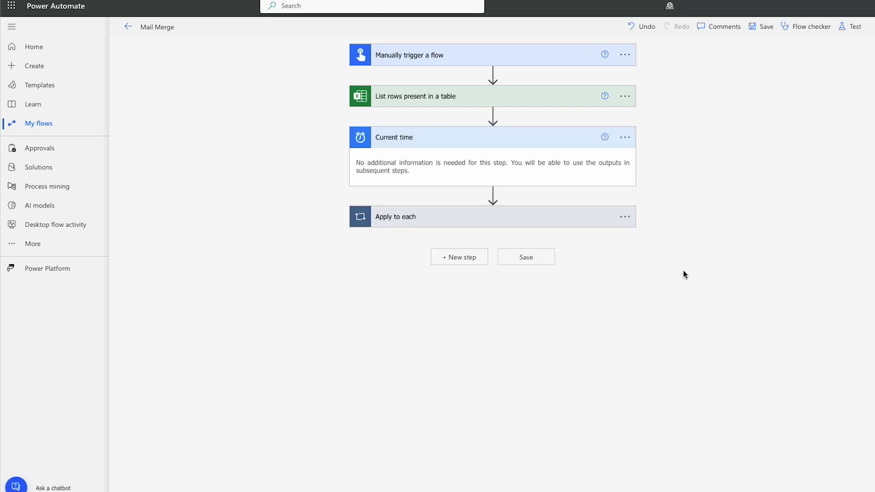
Add a Terminate action below Current time with its Status set to Succeeded
left_click(493, 193)
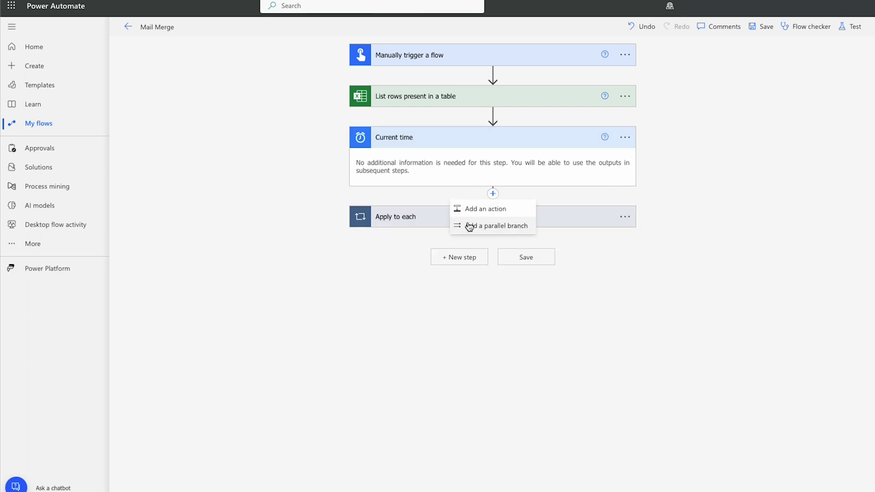
left_click(508, 212)
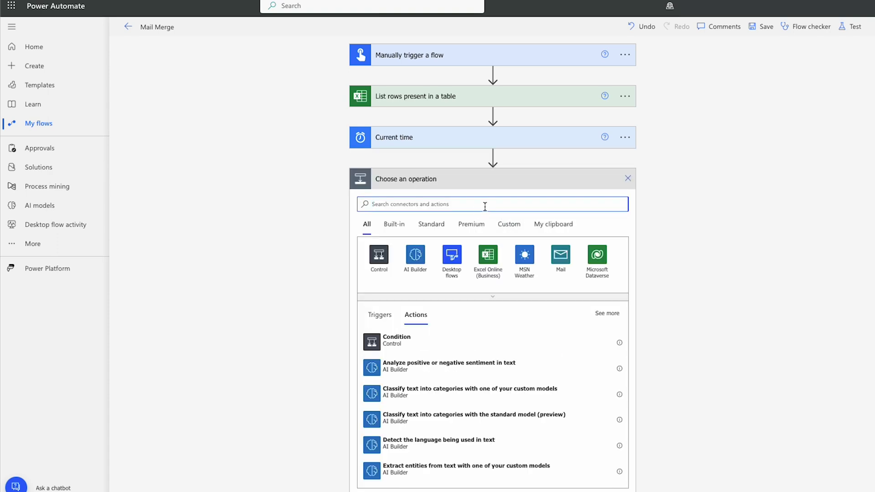
type("terminate")
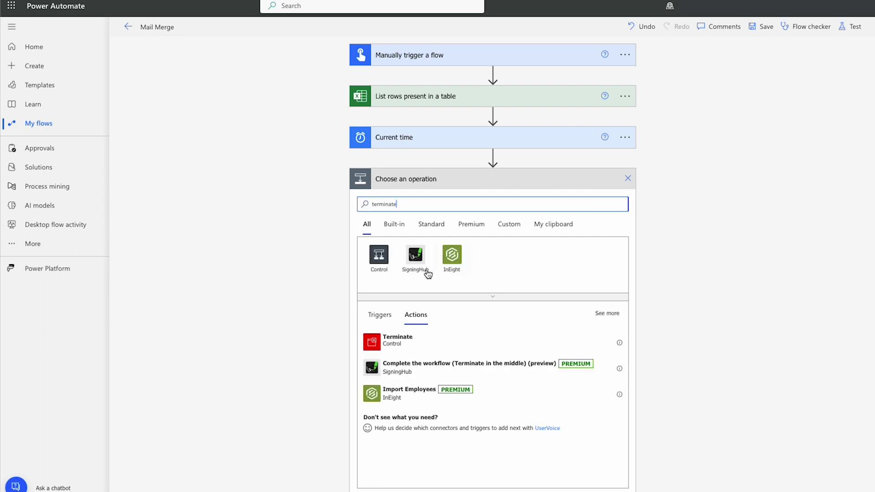
left_click(385, 341)
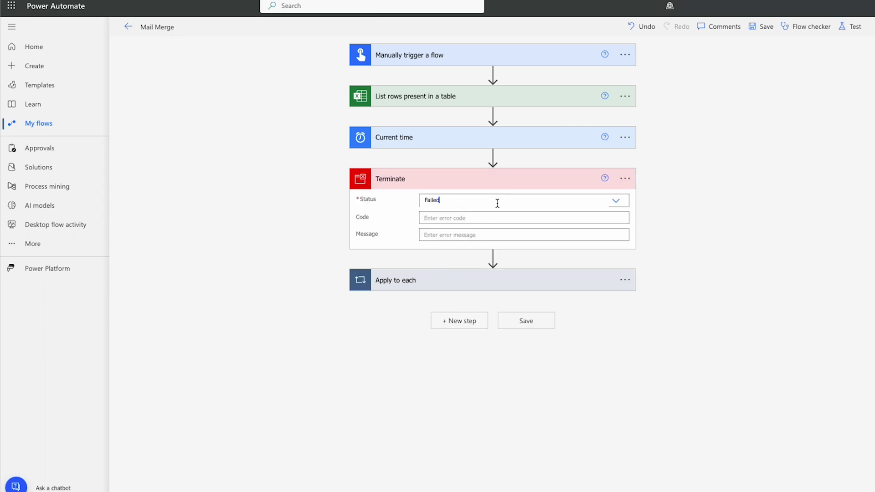
left_click(497, 203)
left_click(473, 238)
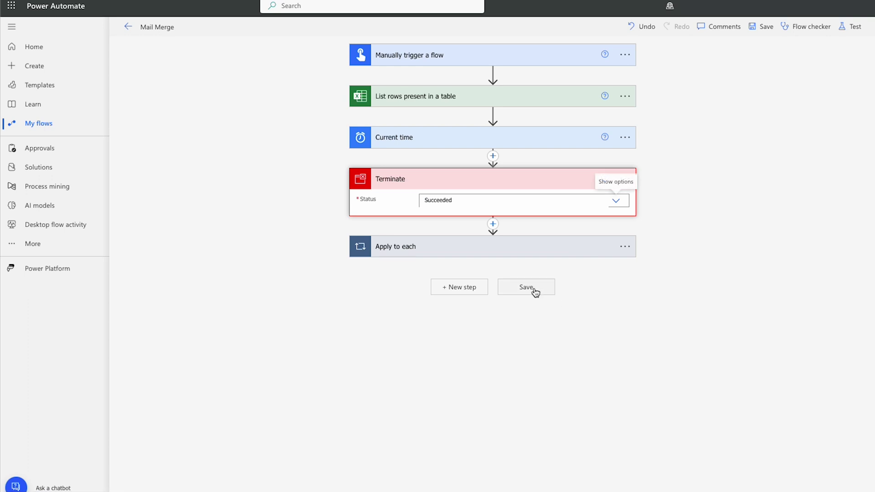
Save the flow, run a manual test, and return to edit mode
left_click(535, 288)
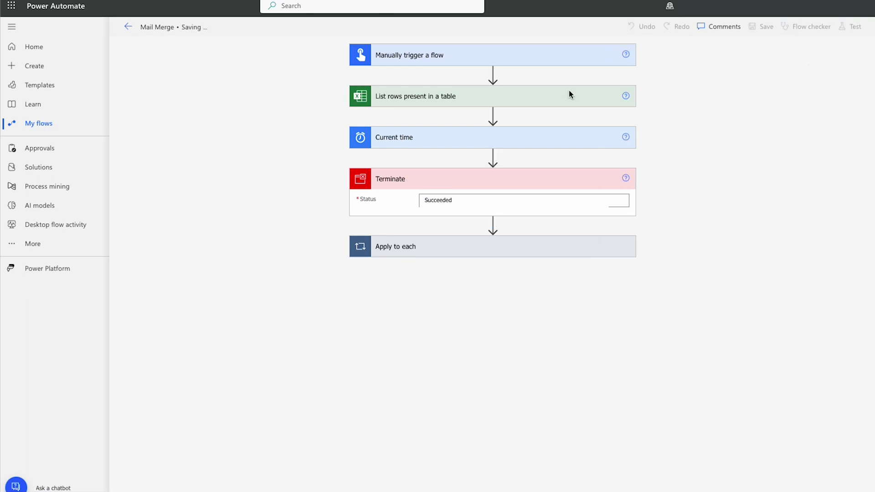
left_click(852, 26)
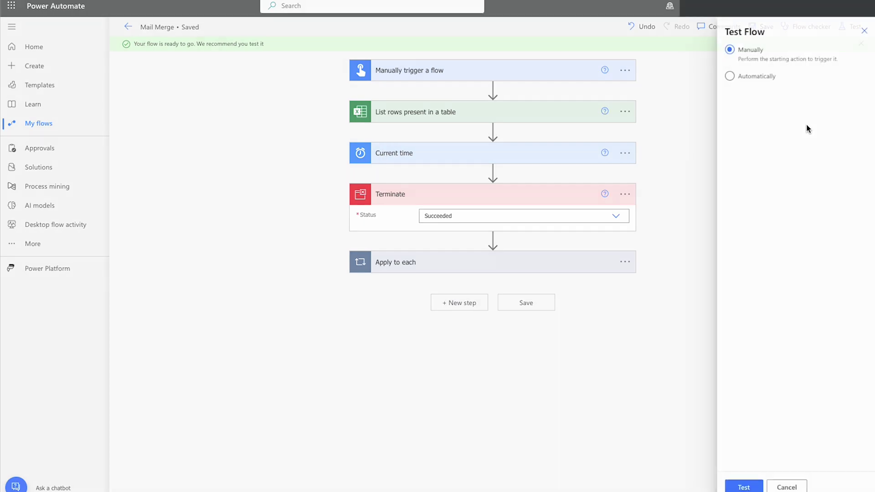
left_click(738, 487)
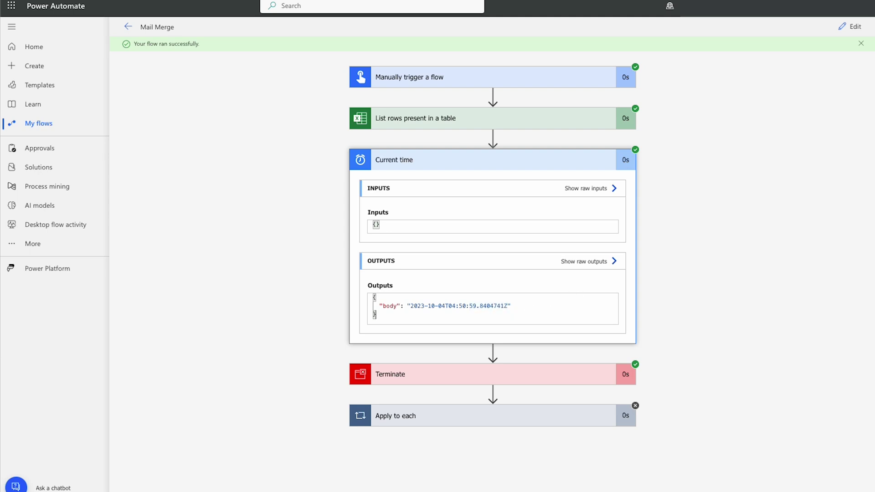
left_click(849, 26)
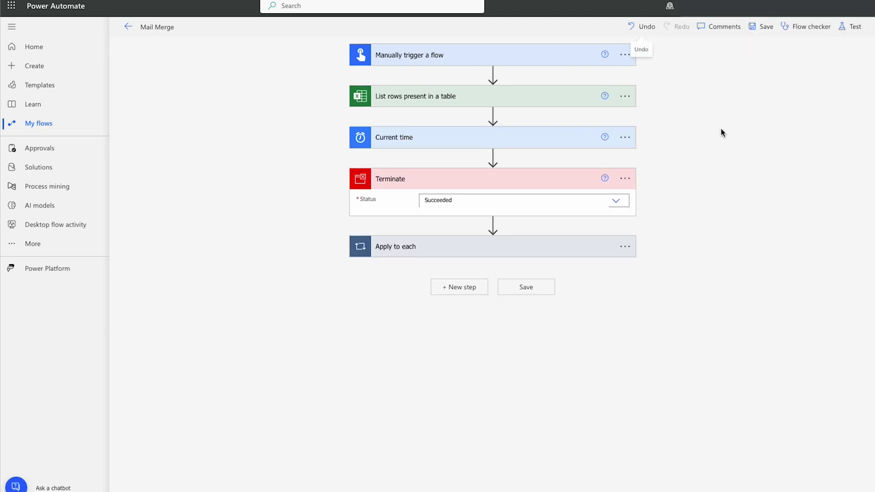
Add a Convert time zone action below Current time, using Current time as its base time
left_click(494, 153)
left_click(493, 169)
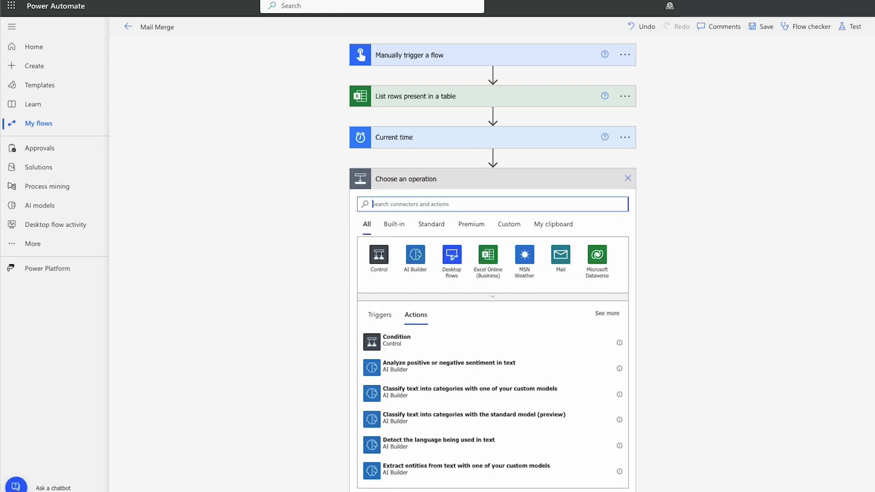
type("date")
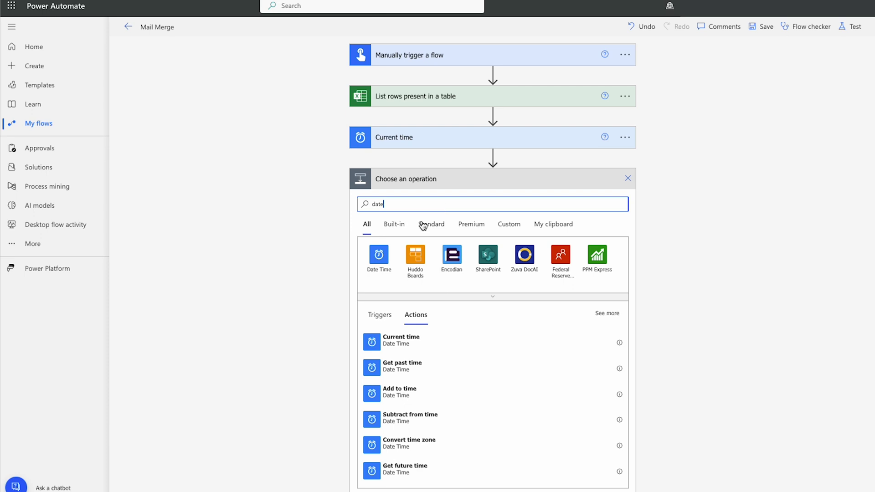
left_click(414, 449)
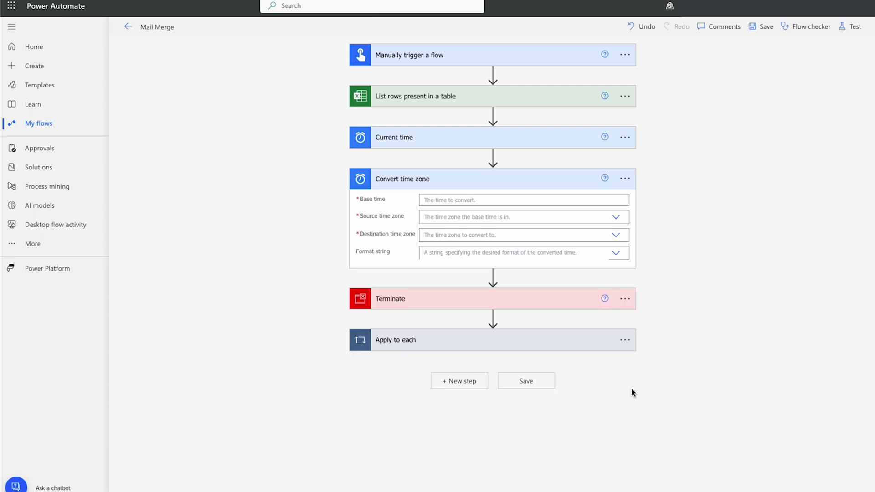
left_click(455, 199)
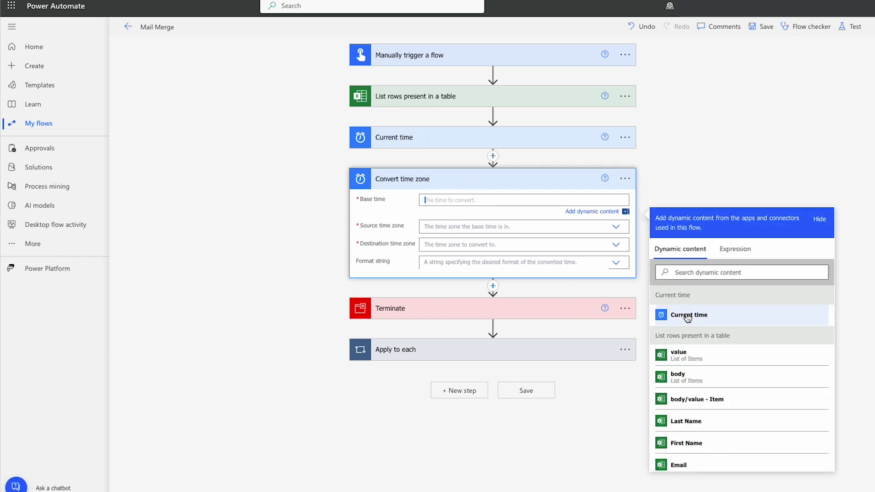
left_click(688, 316)
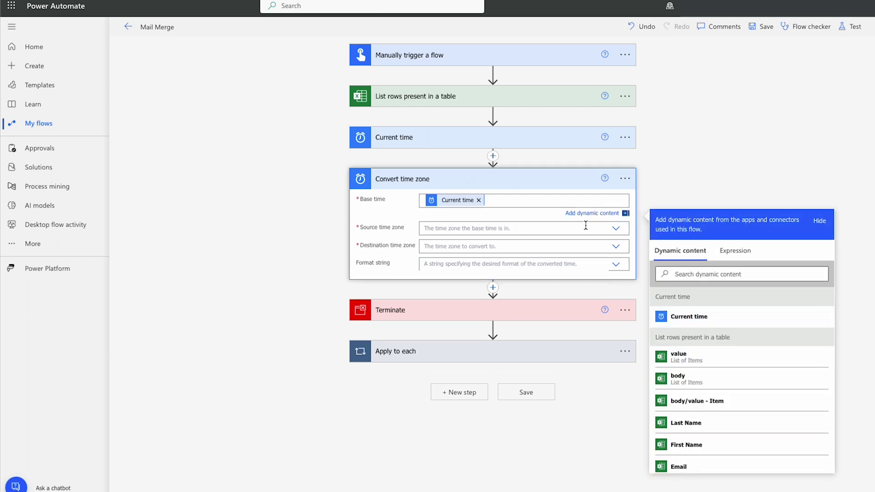
Set source to Coordinated Universal Time, destination to Mountain Time (US & Canada), format Sortable, and save
left_click(613, 228)
scroll(588, 298, "down", 6)
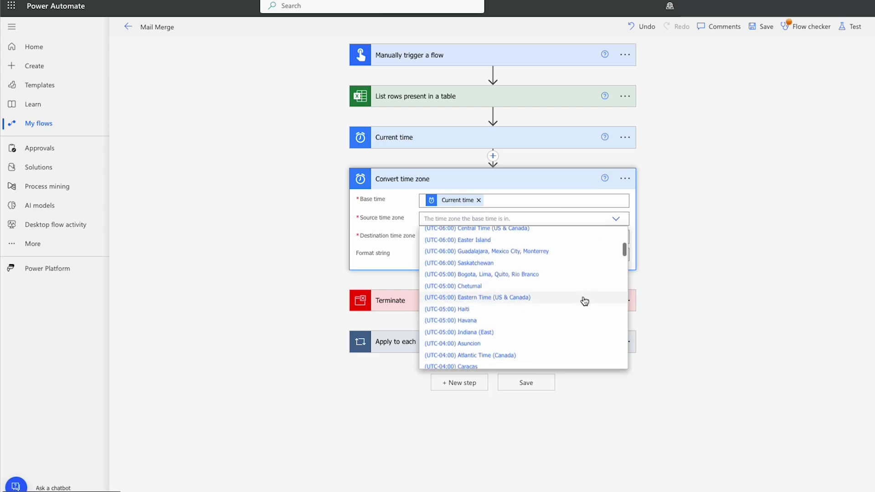
scroll(585, 301, "down", 8)
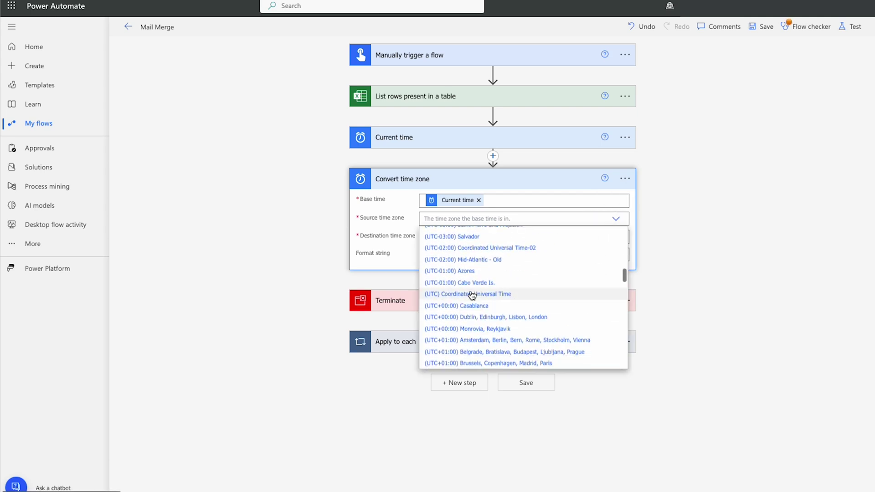
left_click(472, 295)
left_click(454, 237)
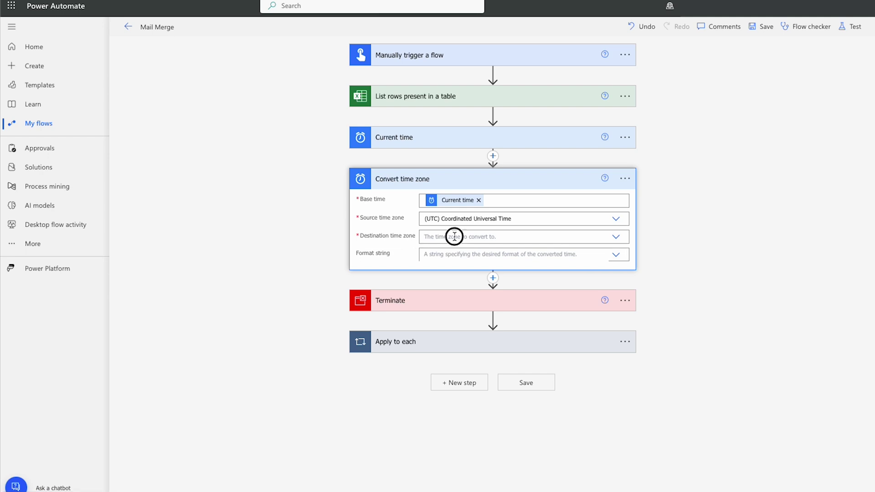
left_click(483, 235)
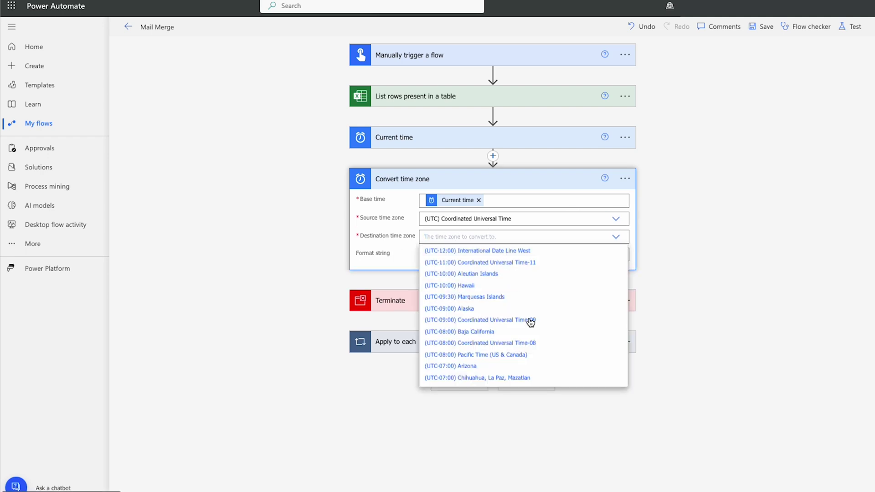
scroll(575, 330, "down", 1)
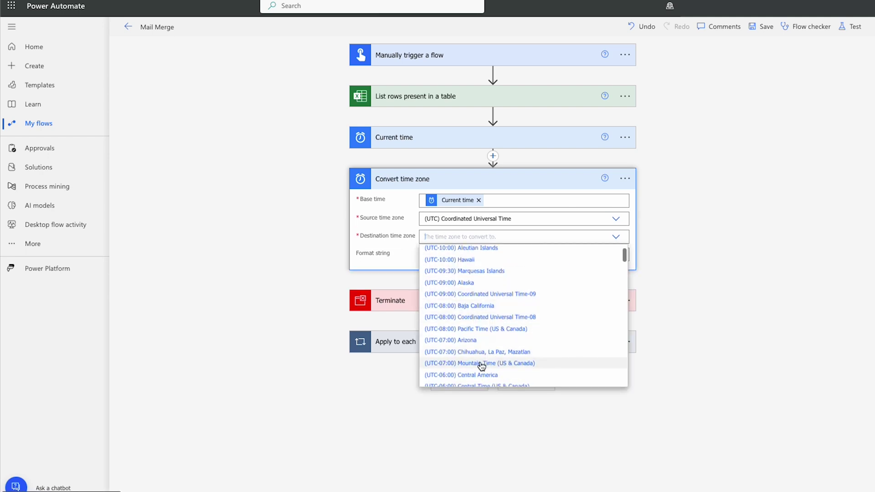
left_click(495, 364)
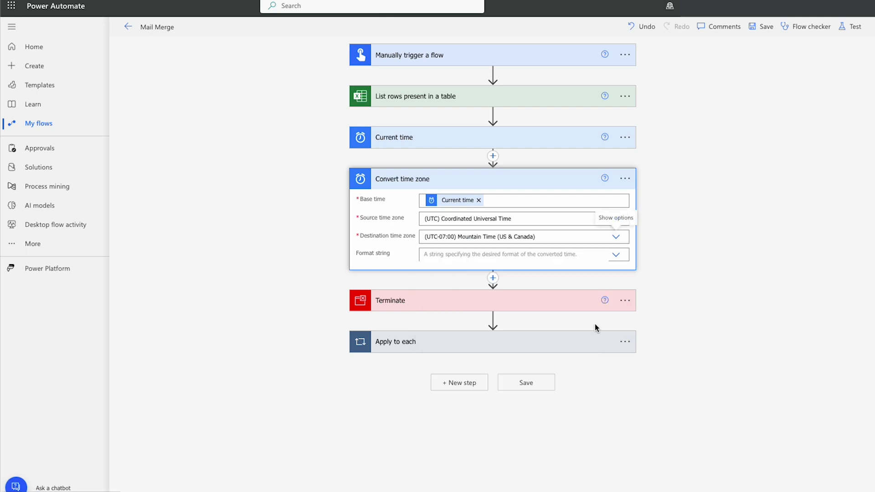
left_click(614, 256)
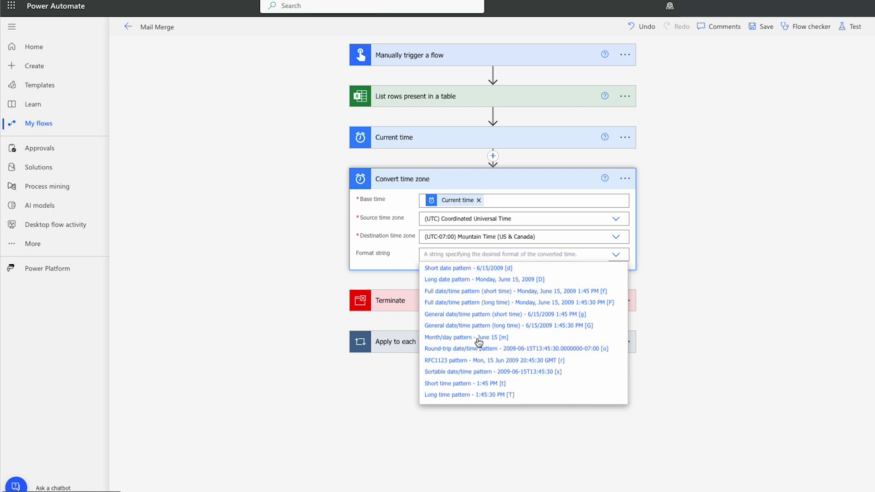
left_click(514, 373)
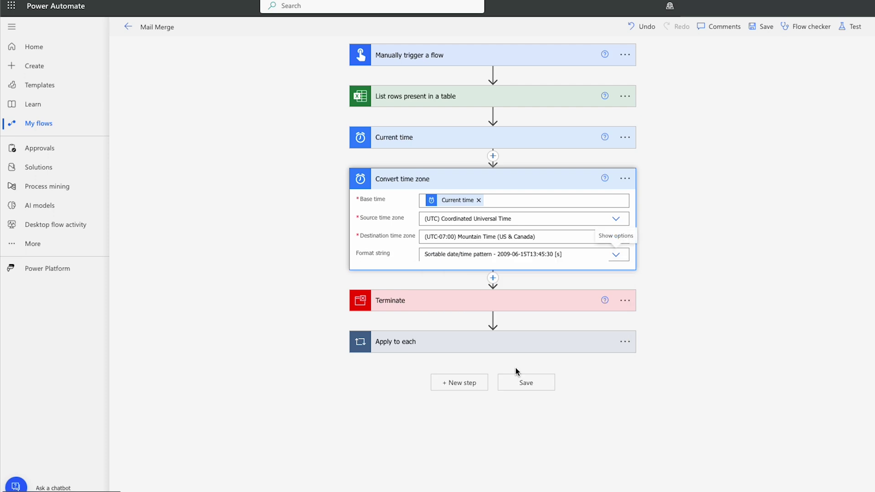
left_click(543, 385)
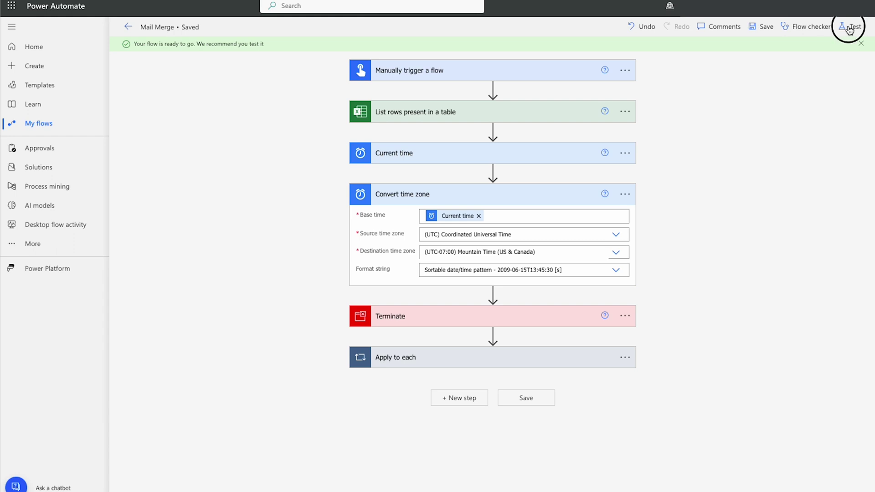
Test-run the flow and confirm Convert time zone outputs 2023-10-03T22:52:09 Mountain Time
left_click(850, 26)
left_click(750, 487)
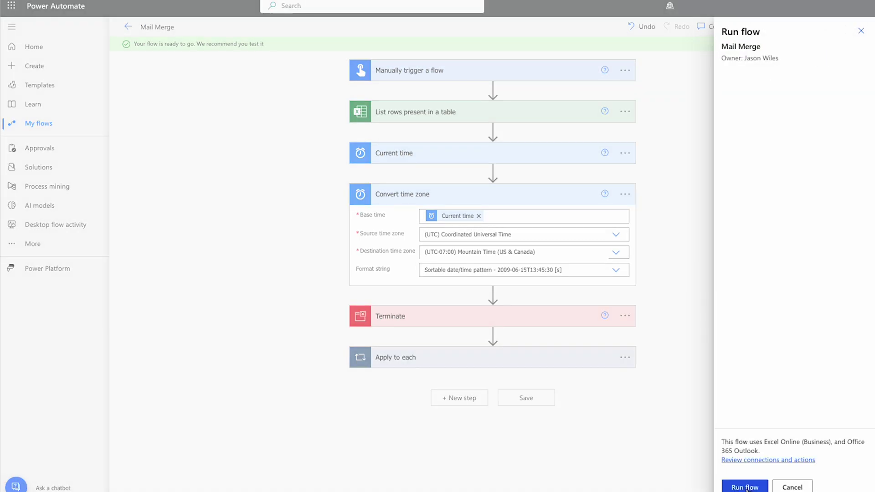
left_click(742, 487)
left_click(729, 484)
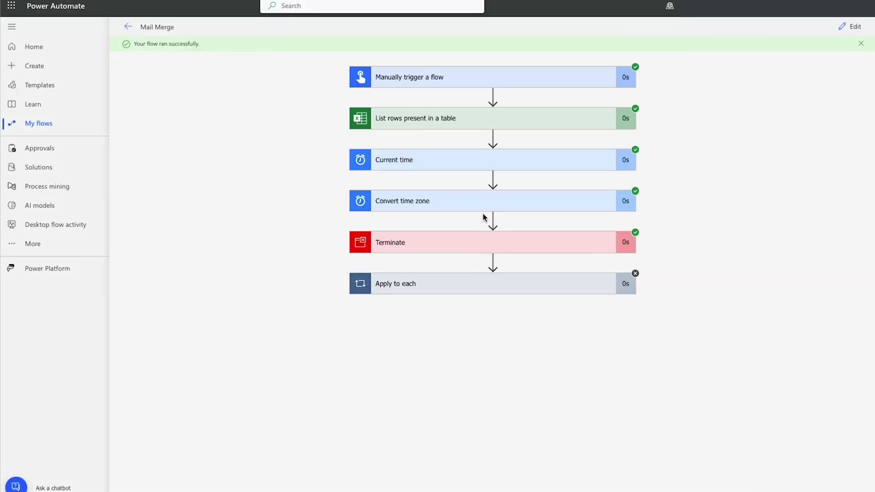
left_click(482, 209)
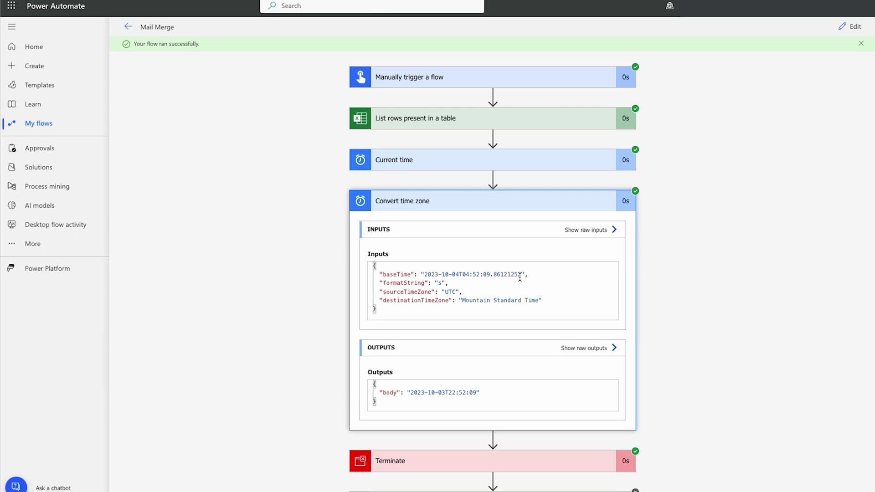
left_click_drag(489, 395, 390, 393)
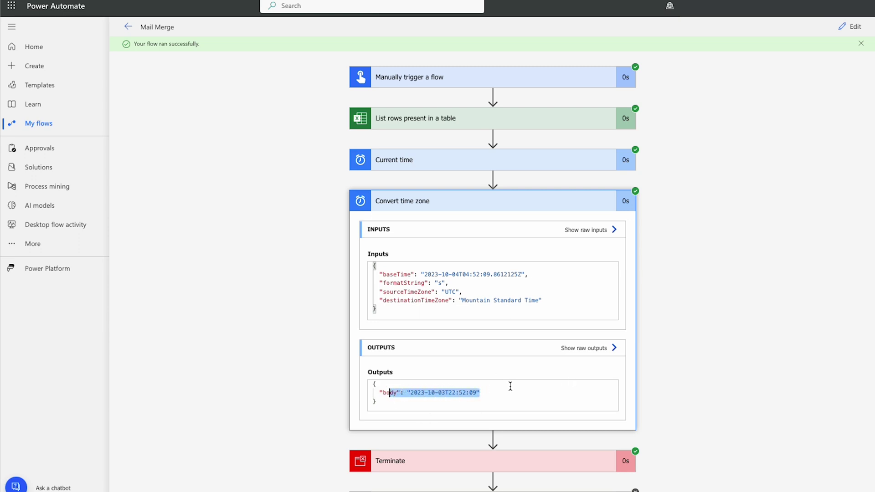
left_click(668, 372)
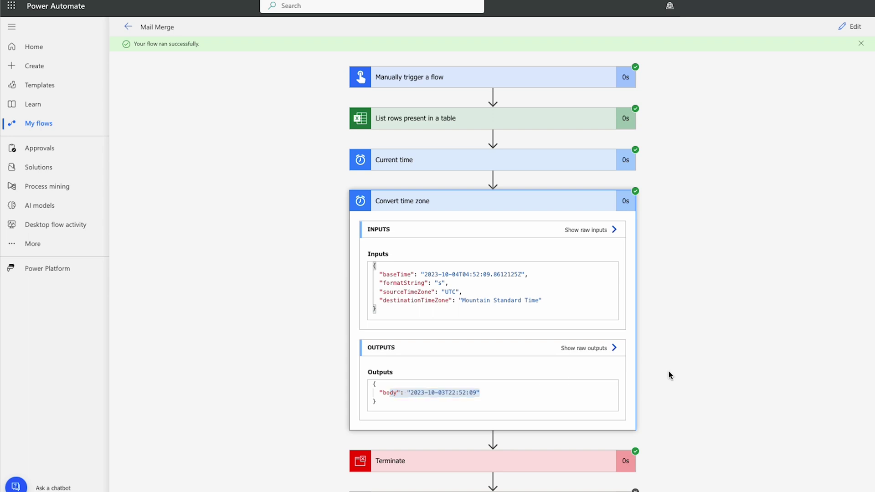
Add a Compose step after Convert time zone and rename it Compose Year
left_click(855, 29)
scroll(650, 407, "up", 1)
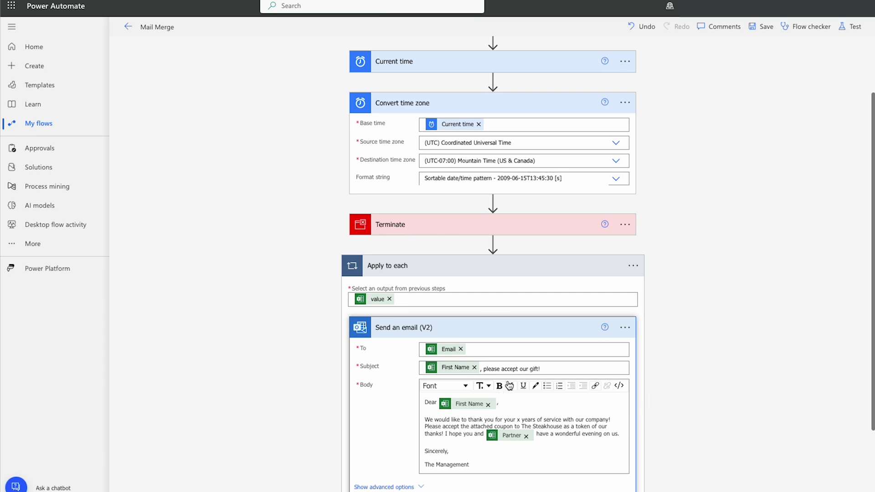
scroll(664, 402, "down", 2)
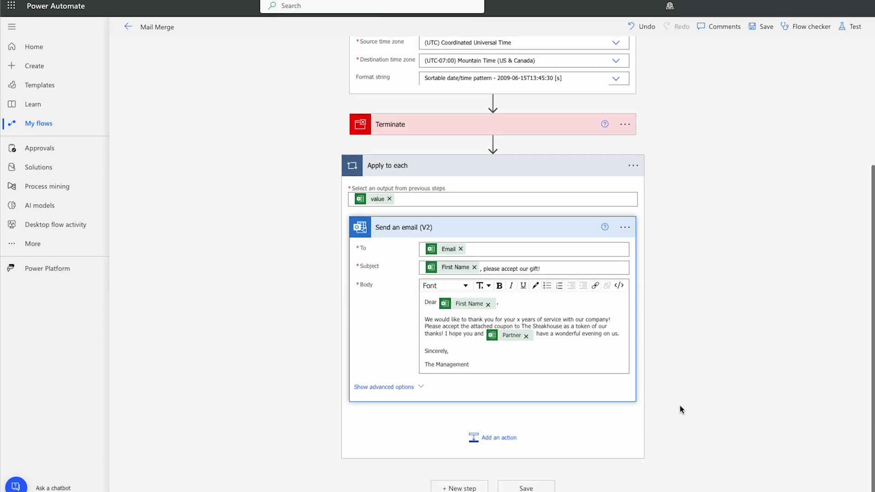
scroll(703, 153, "up", 1)
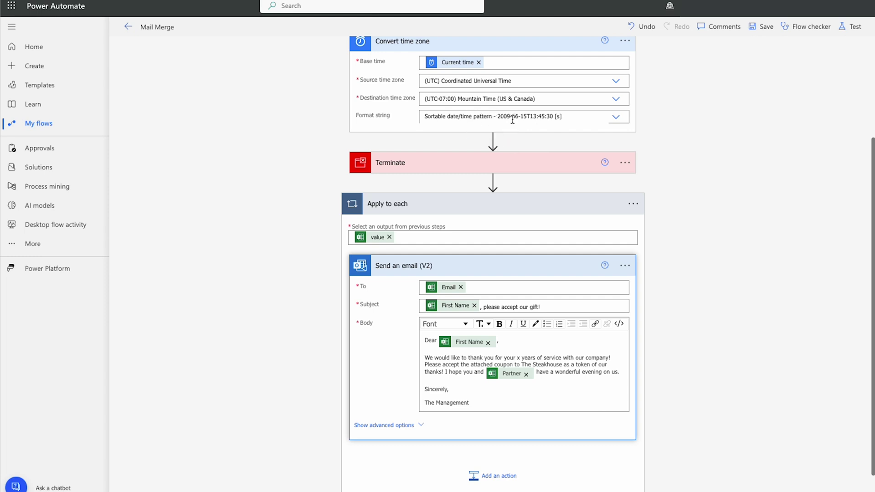
left_click(492, 141)
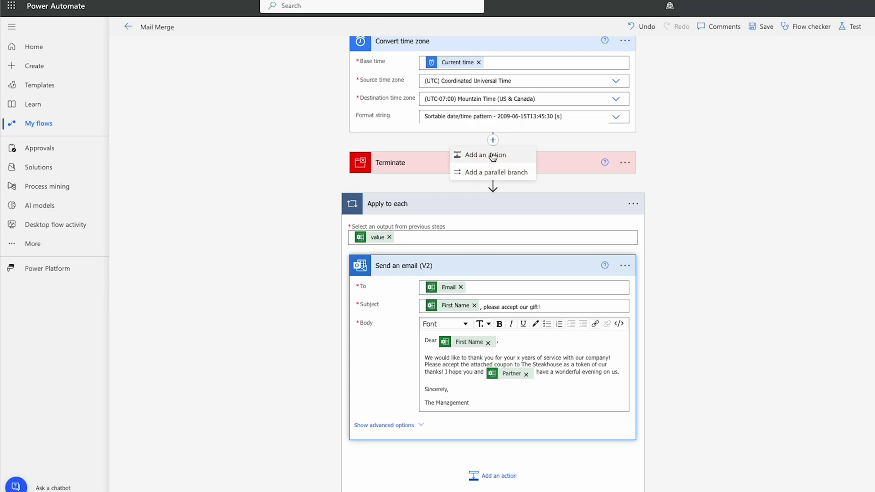
left_click(492, 141)
left_click(492, 141)
left_click(495, 152)
type("compose")
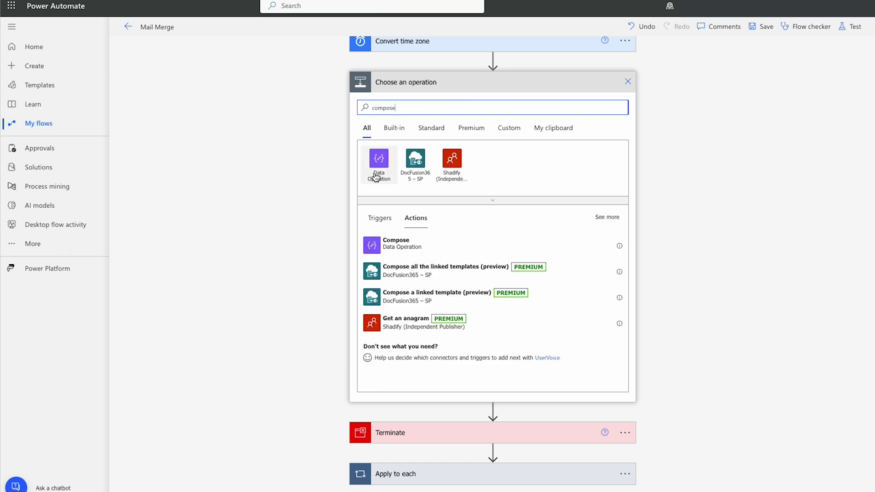
left_click(398, 246)
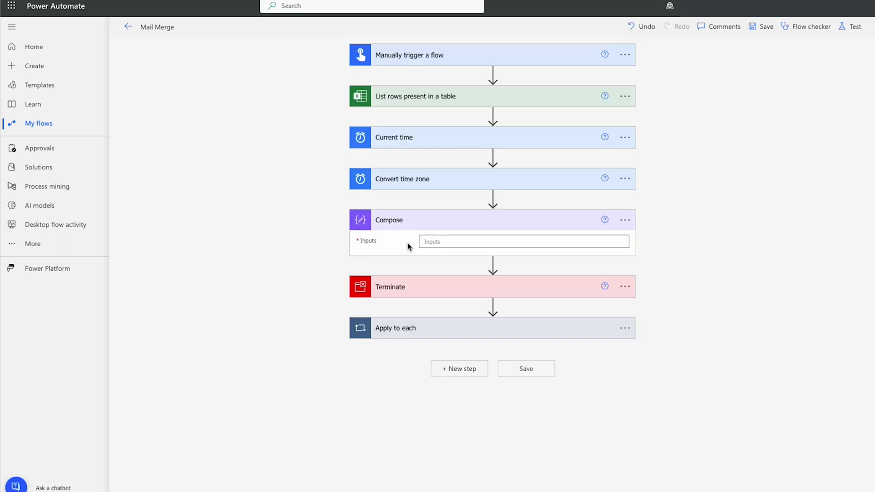
left_click(625, 220)
left_click(681, 251)
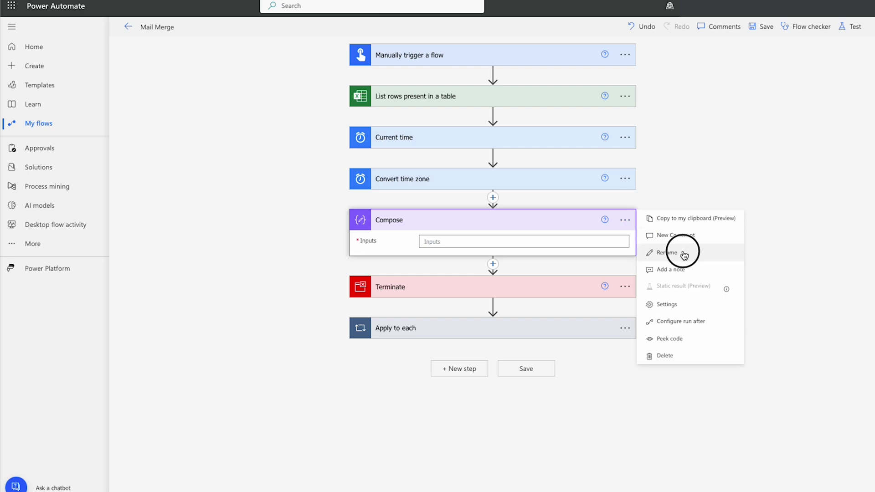
left_click(481, 221)
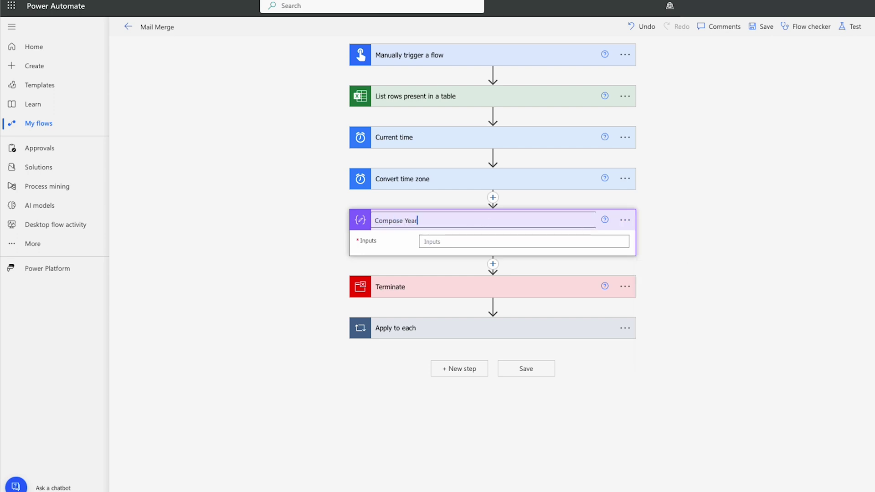
left_click(487, 241)
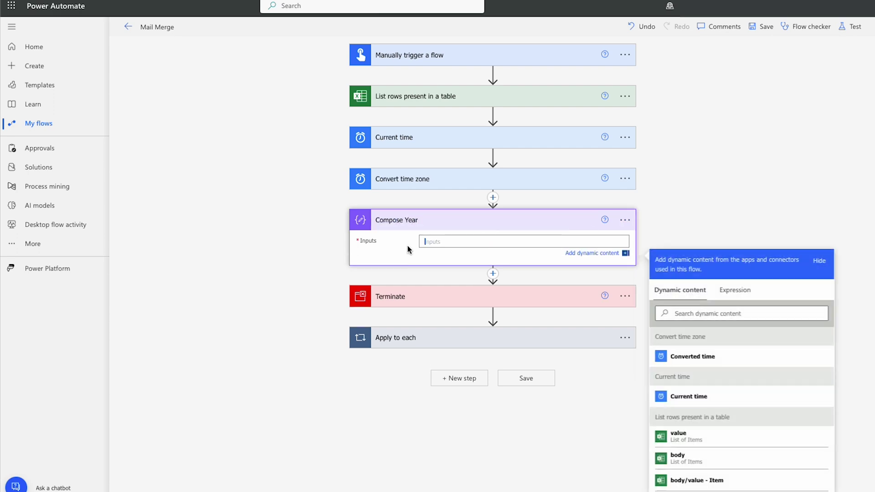
Set its input to the expression formatDateTime(body('Convert_time_zone'), 'yyyy')
left_click(743, 298)
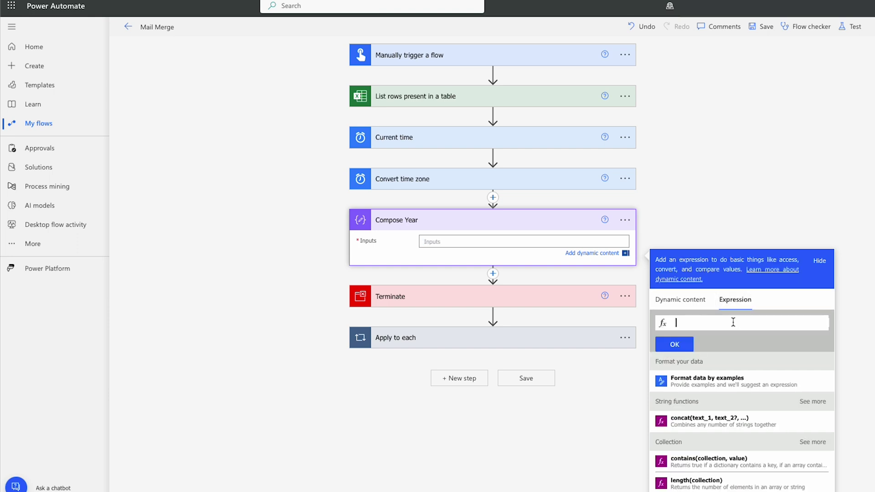
type("form")
key("Return")
type("(")
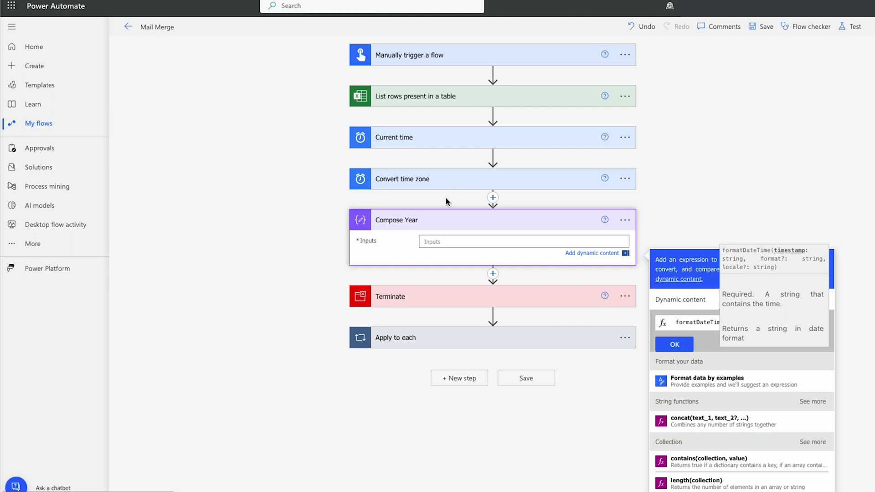
left_click(696, 299)
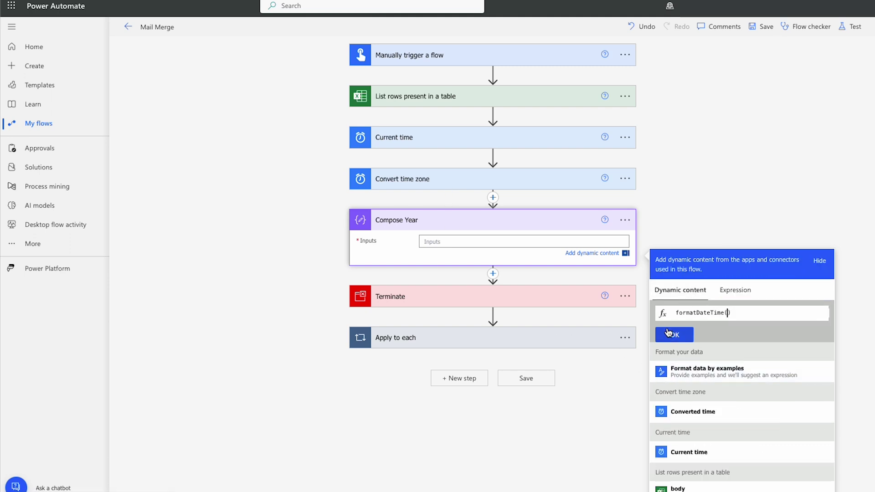
left_click(717, 413)
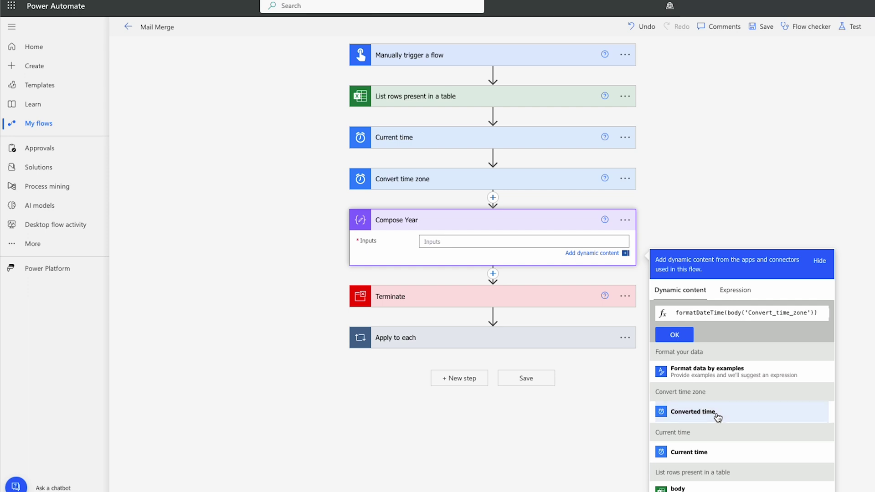
type(", ")
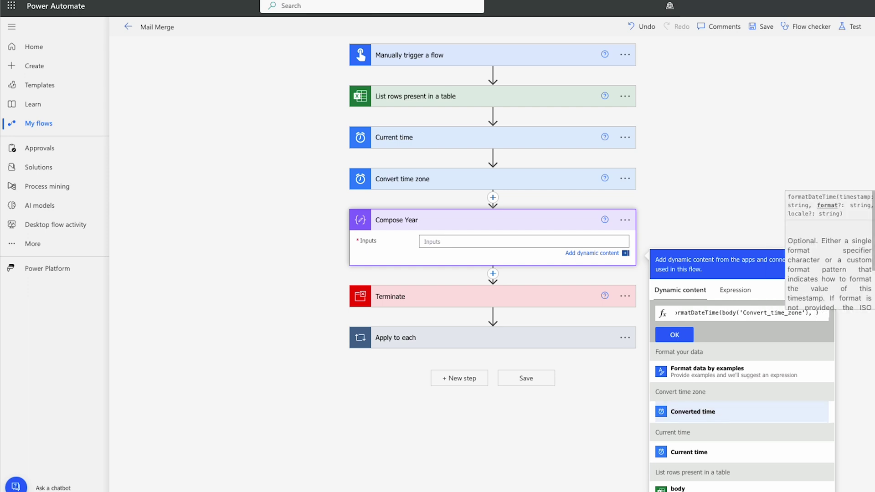
type("''")
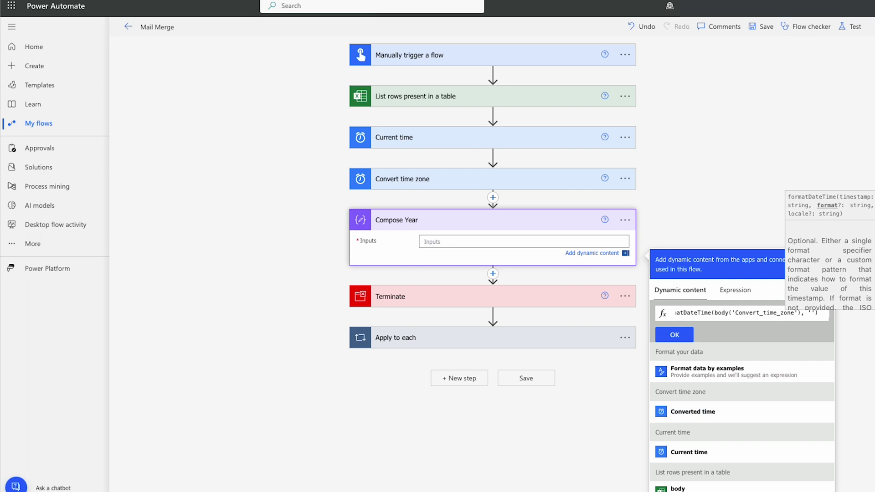
type("yyyy")
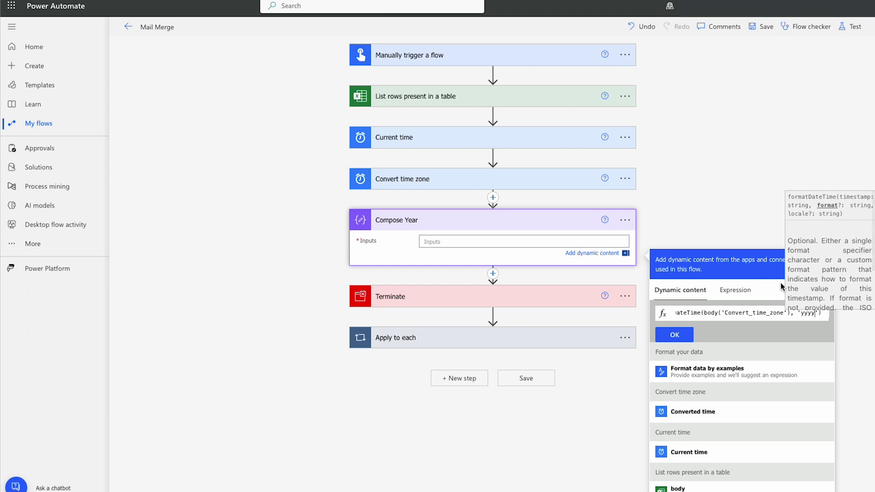
left_click(677, 335)
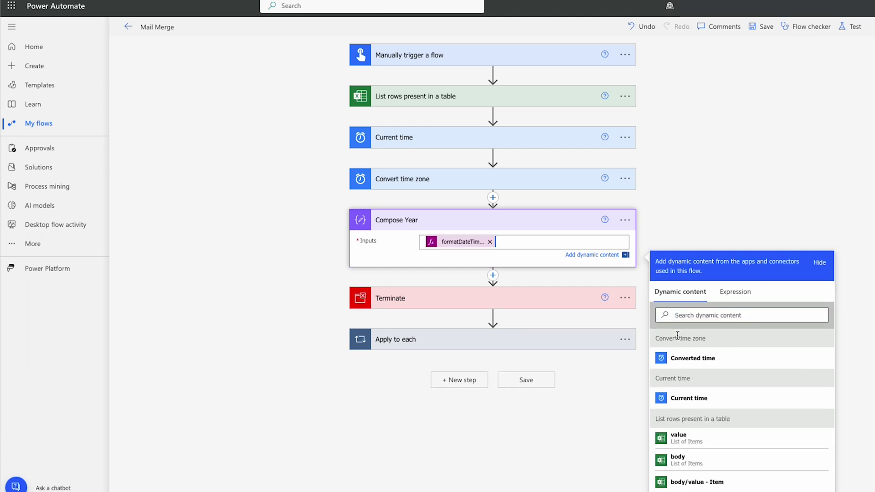
Save and test-run the flow, confirm Compose Year outputs 2023, then reopen it with Apply to each expanded
left_click(765, 27)
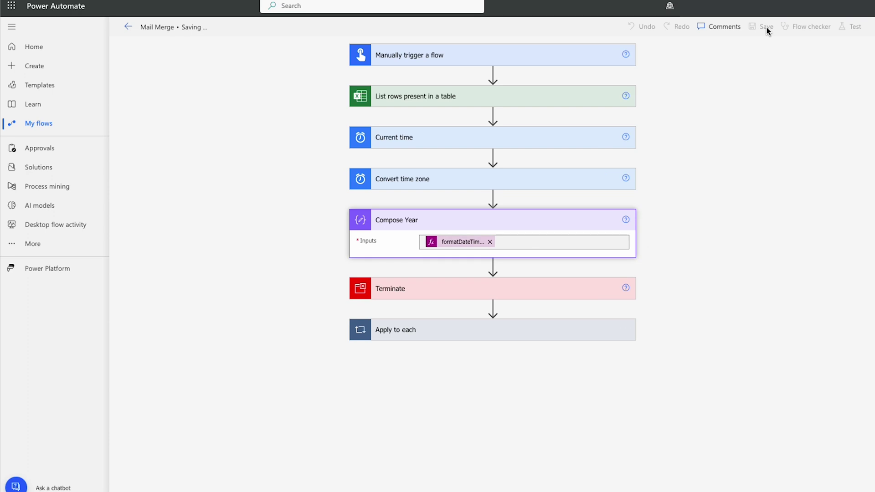
left_click(856, 27)
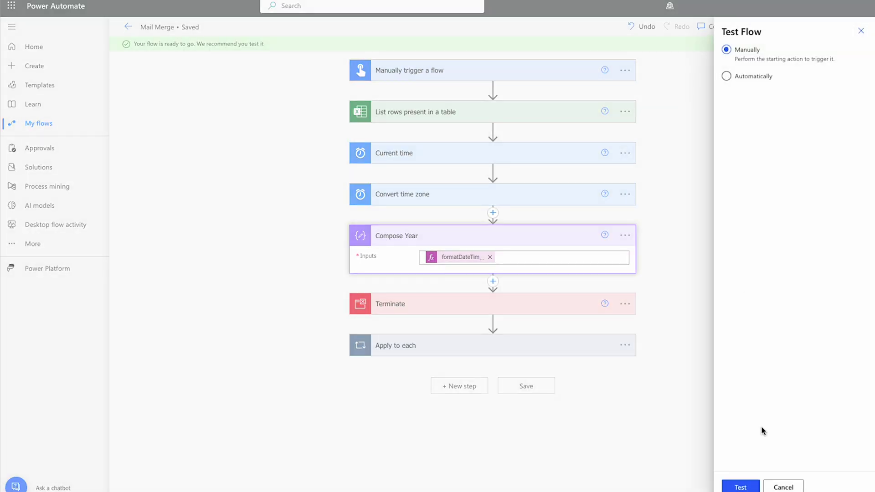
left_click(740, 487)
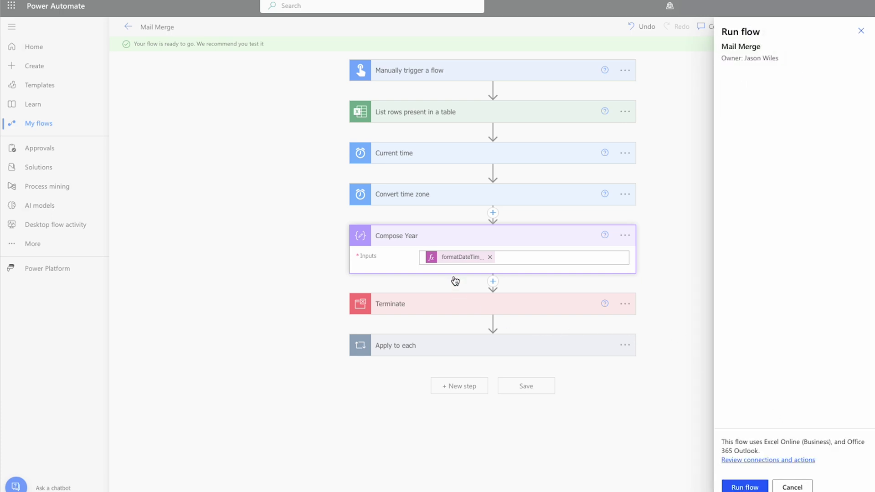
left_click(746, 486)
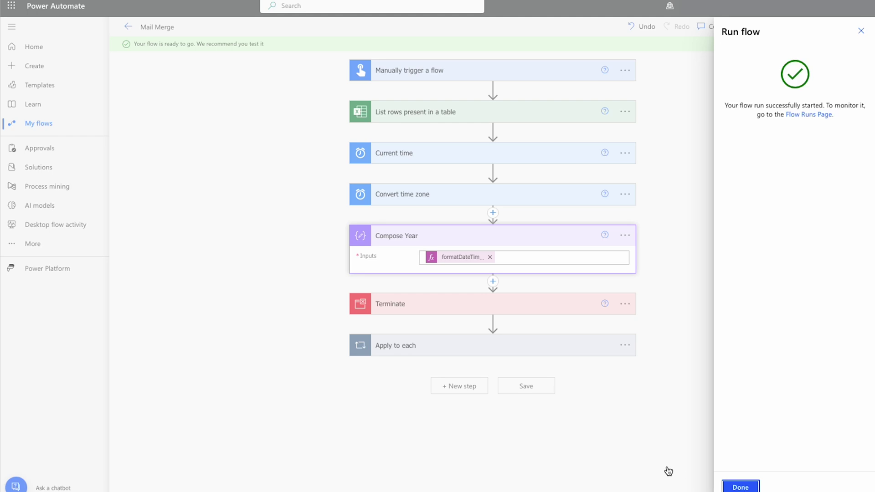
left_click(739, 486)
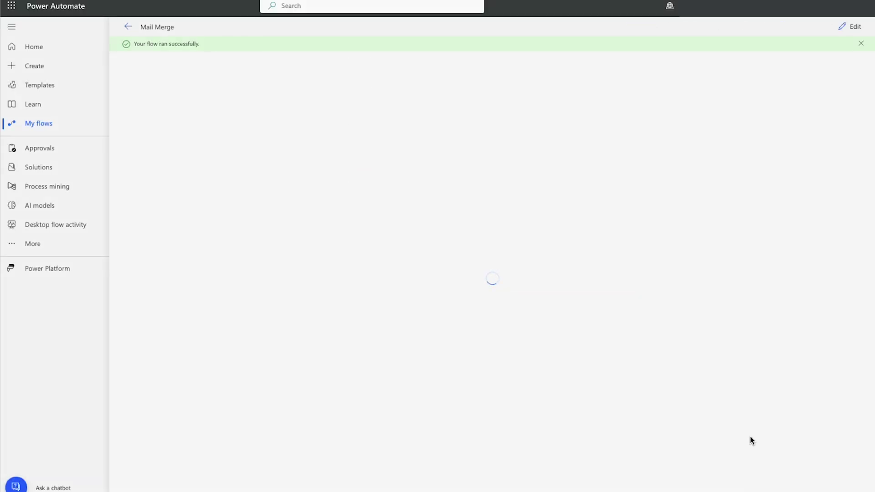
left_click(435, 246)
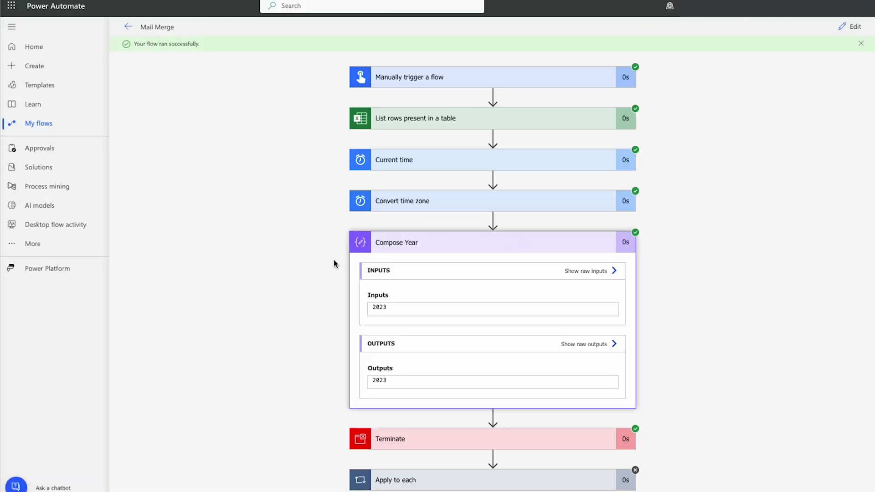
left_click(421, 381)
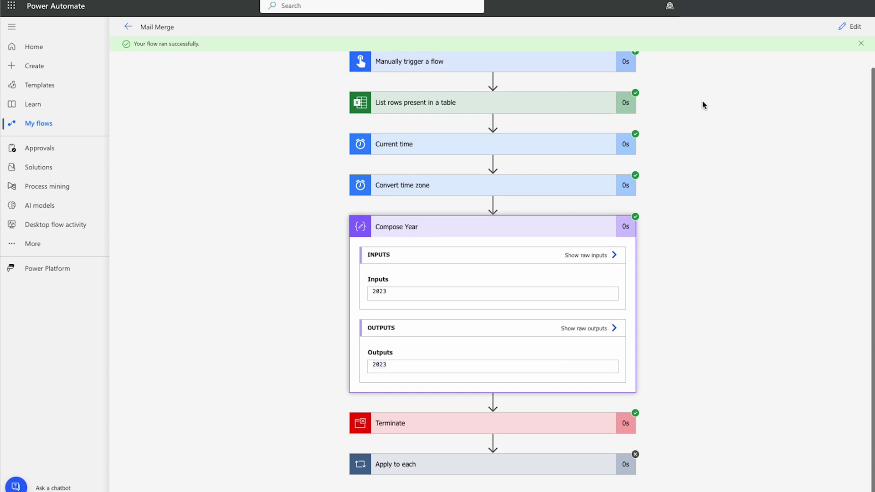
left_click(848, 28)
left_click(524, 329)
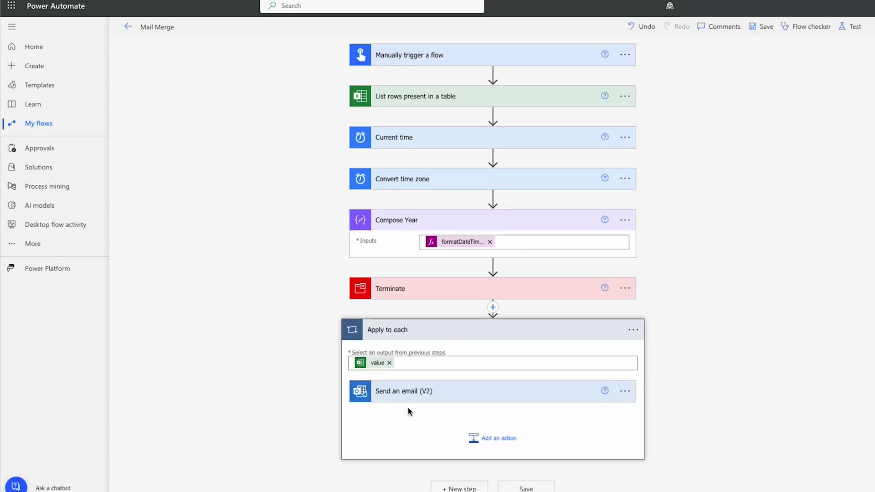
Add a Compose action inside the Apply to each loop named Compose Year Started
left_click(489, 441)
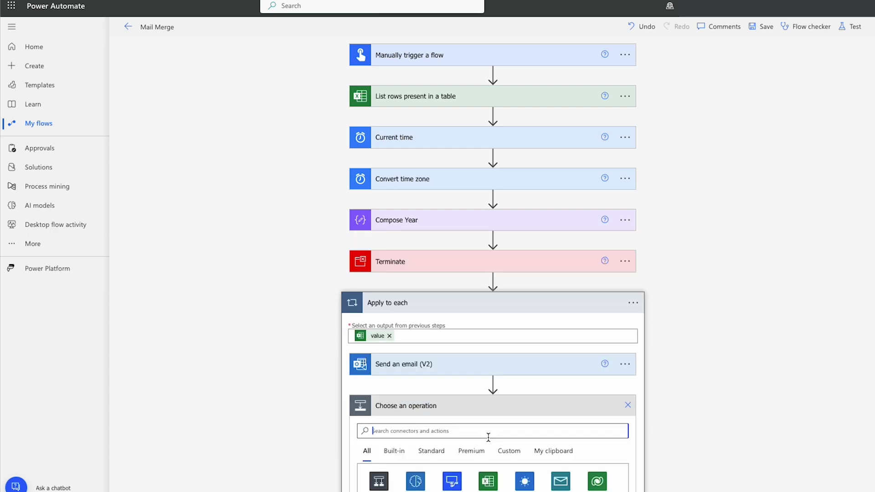
scroll(678, 451, "down", 3)
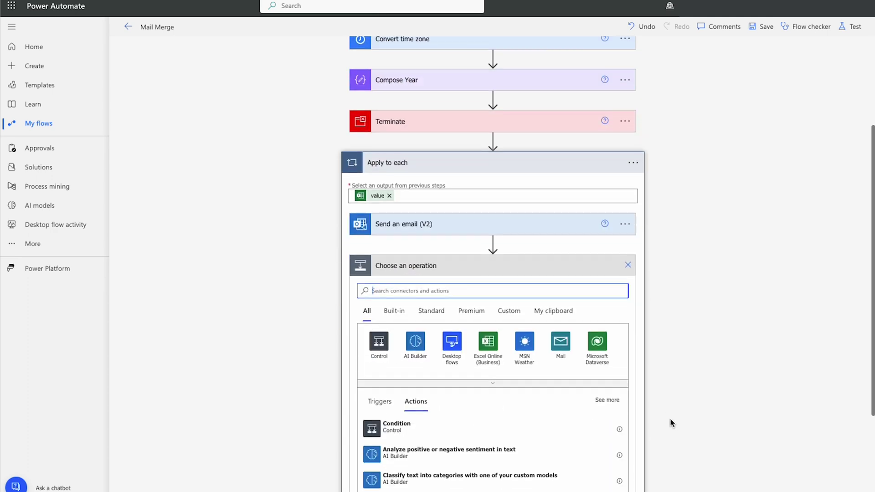
type("compose")
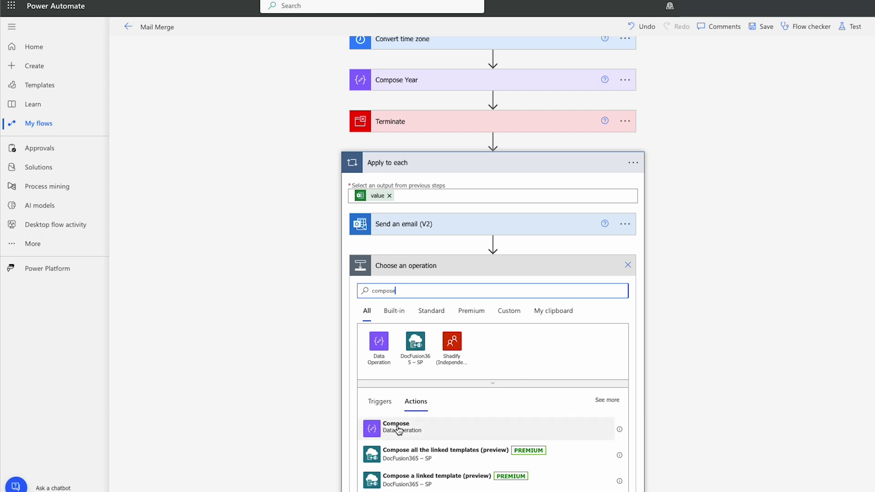
left_click(397, 426)
left_click(625, 381)
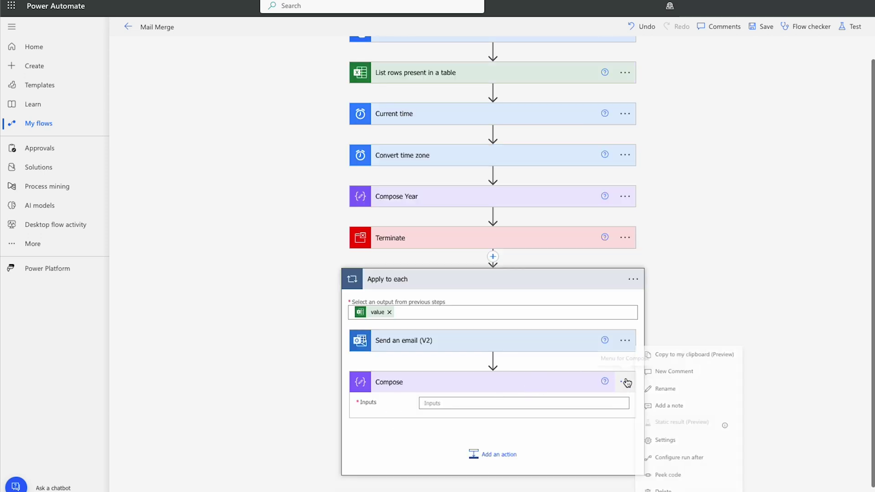
left_click(649, 389)
left_click(490, 384)
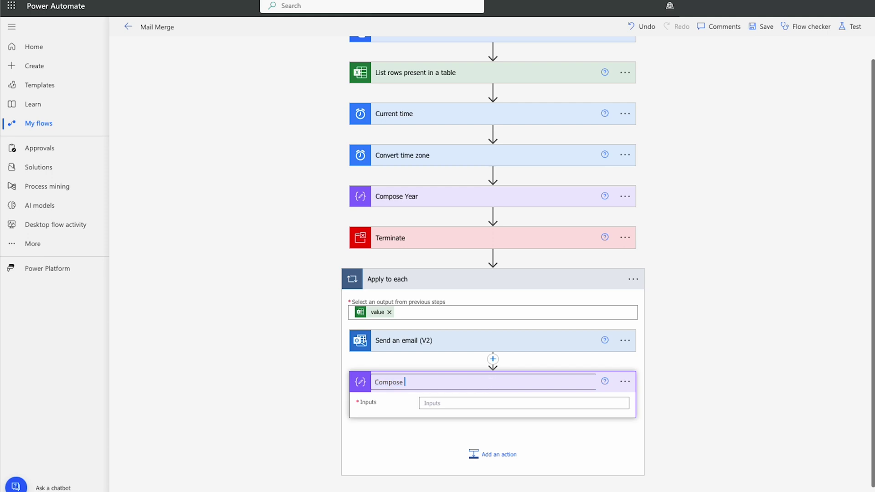
type("Year Started")
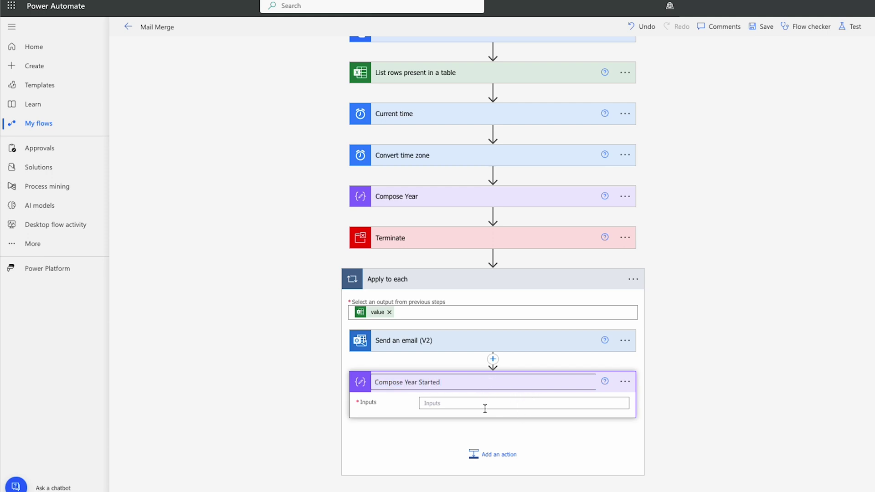
Fill its inputs with the row's Year Started dynamic value
left_click(485, 409)
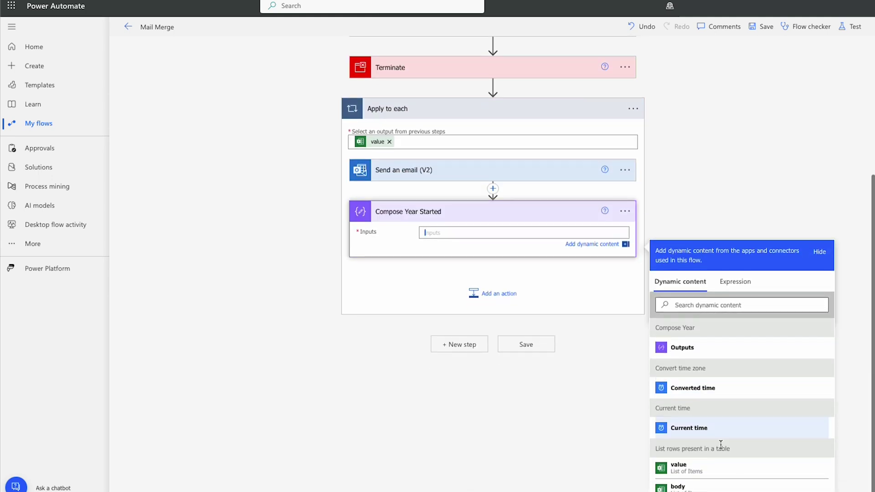
scroll(721, 455, "down", 3)
scroll(734, 460, "down", 1)
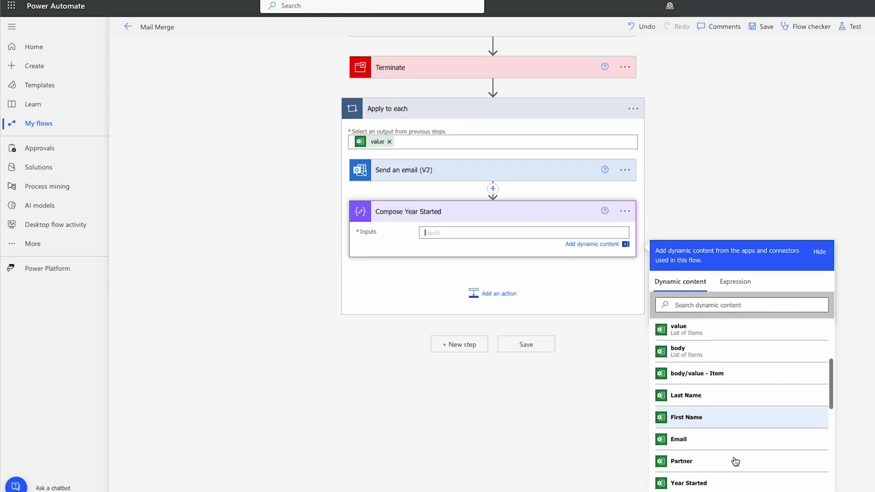
scroll(733, 452, "down", 1)
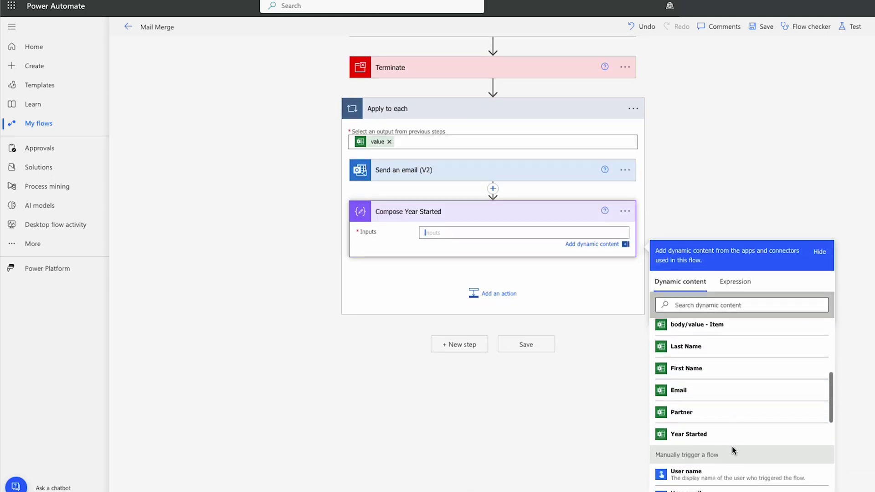
left_click(706, 435)
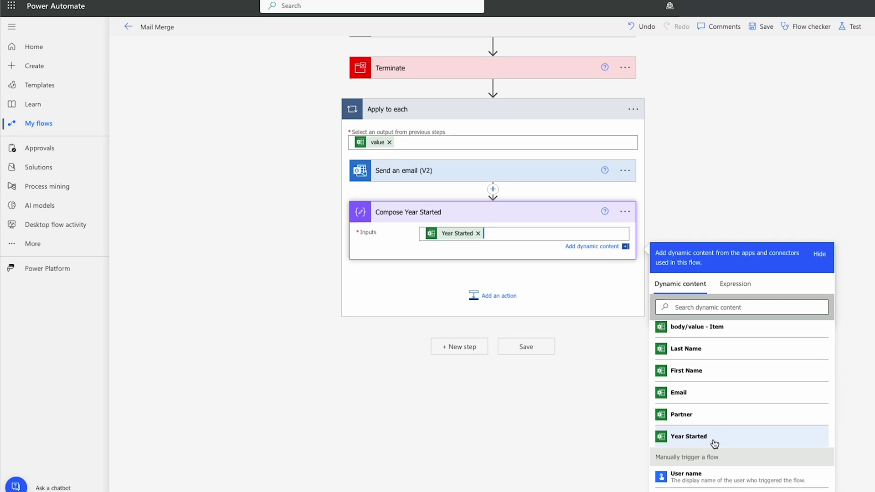
Add another Compose action in the loop named Compose Calc Years With Company
left_click(509, 297)
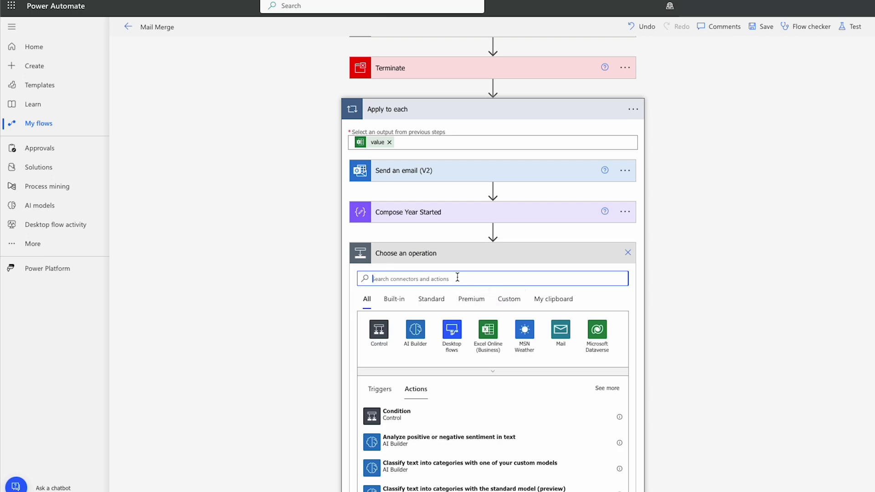
type("compose")
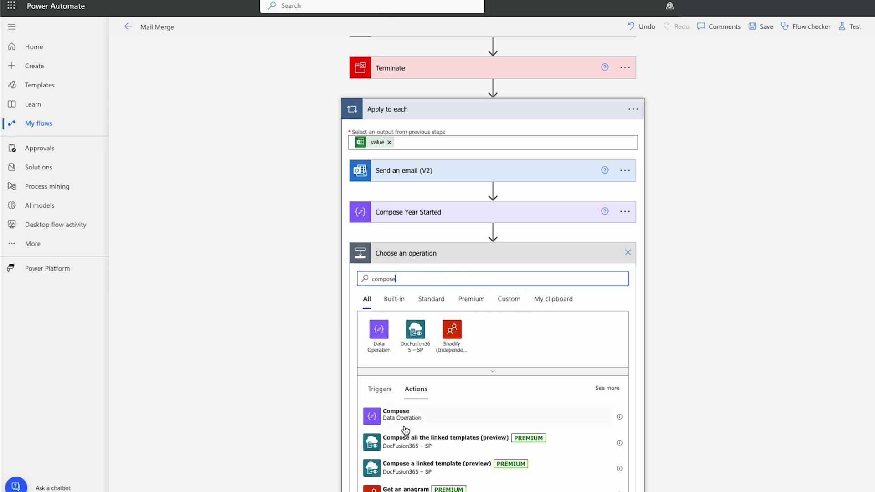
left_click(405, 427)
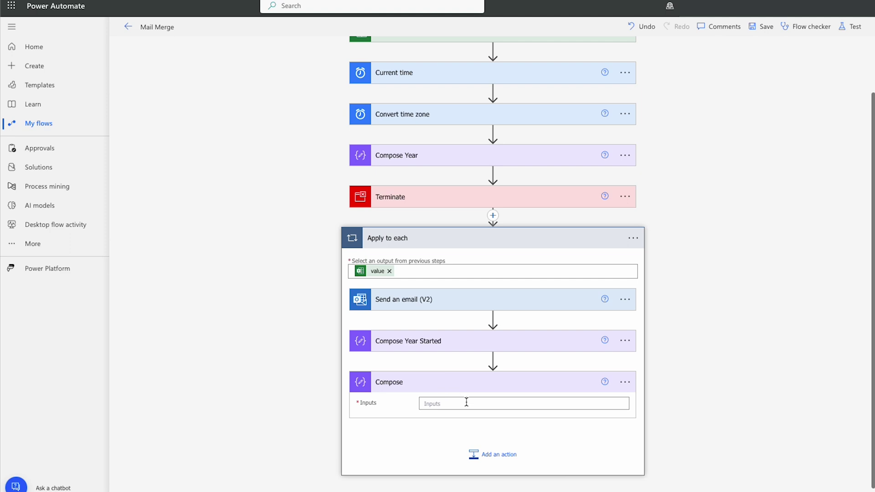
left_click(625, 382)
left_click(650, 388)
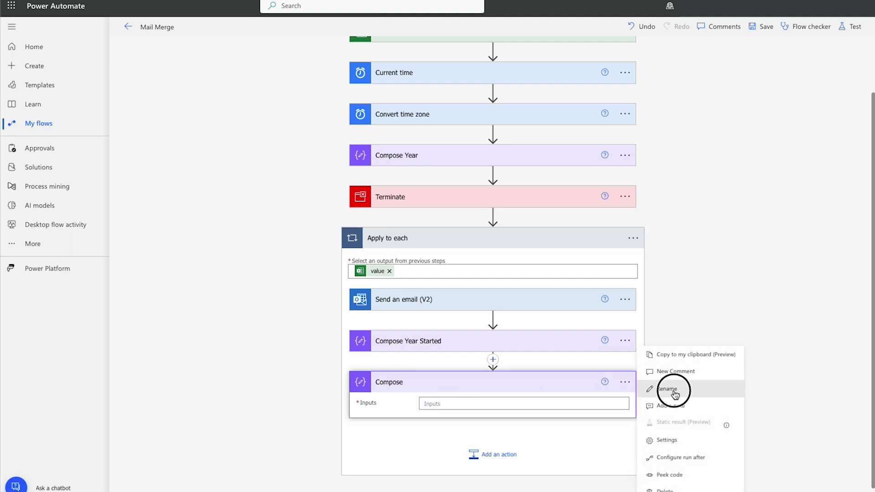
left_click(476, 386)
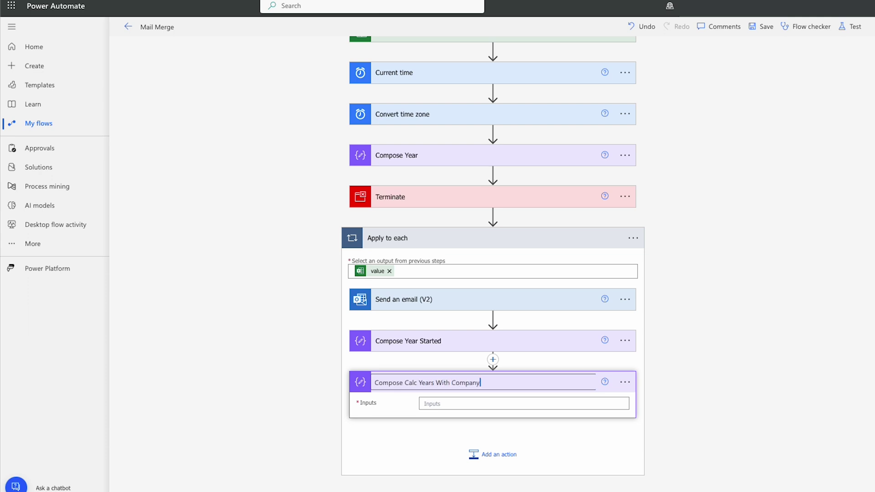
Set its inputs to sub(Compose Year output, Compose Year Started output)
left_click(441, 409)
scroll(641, 376, "down", 2)
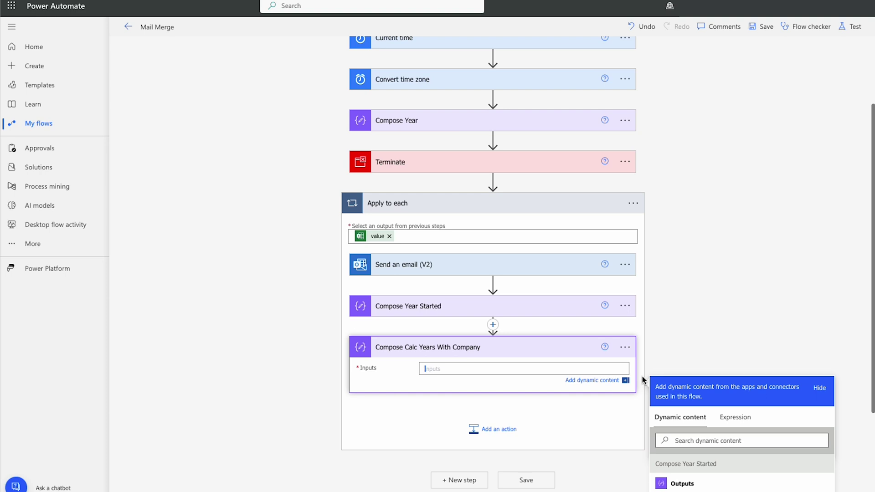
left_click(735, 362)
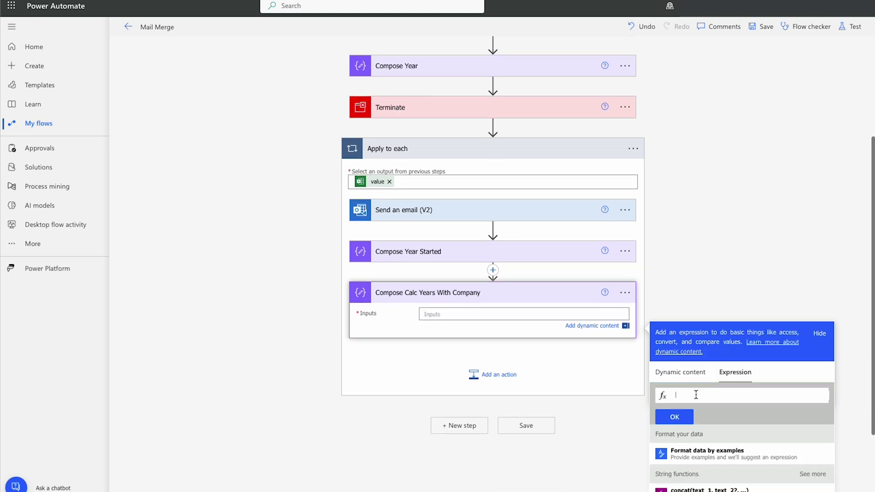
type("sub")
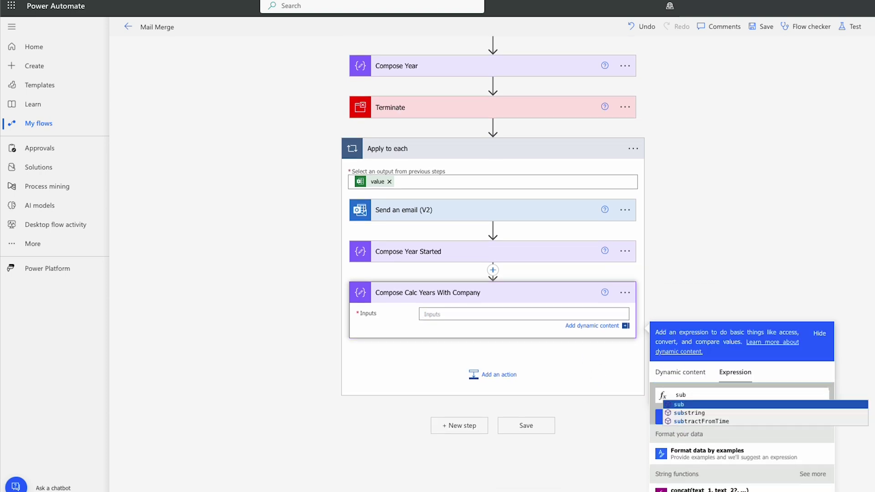
type("(")
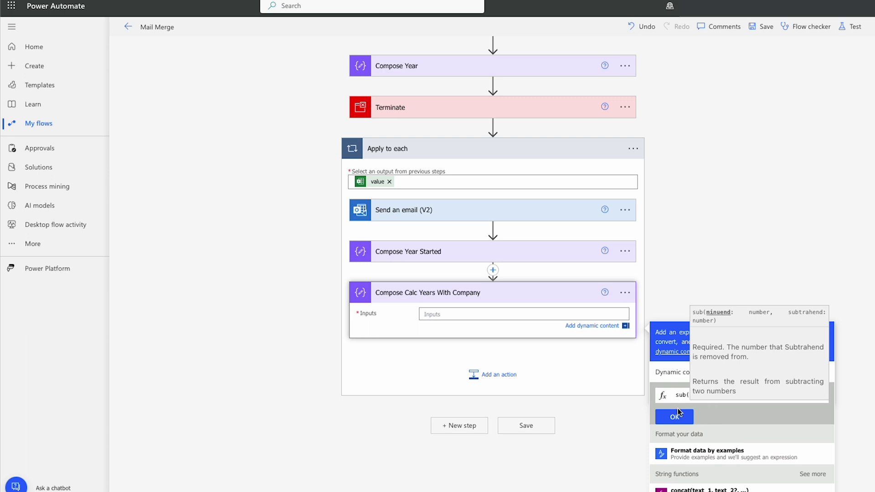
left_click(674, 372)
scroll(800, 411, "down", 3)
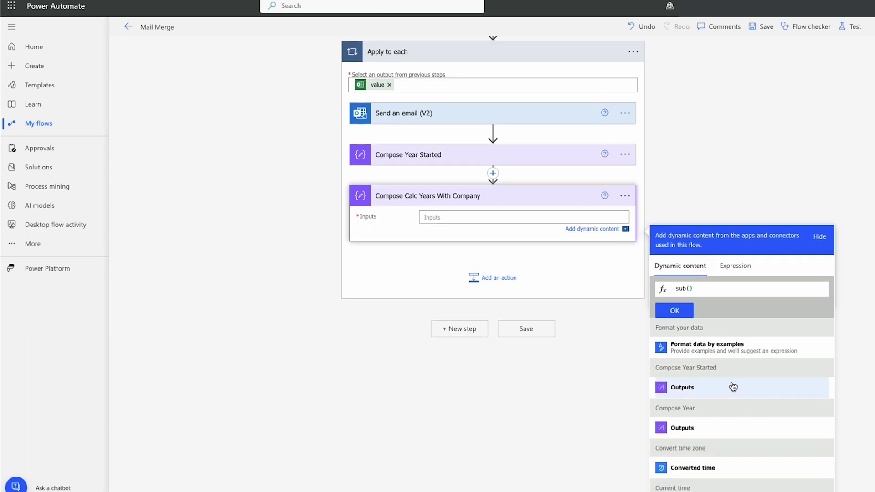
left_click(706, 428)
type(",")
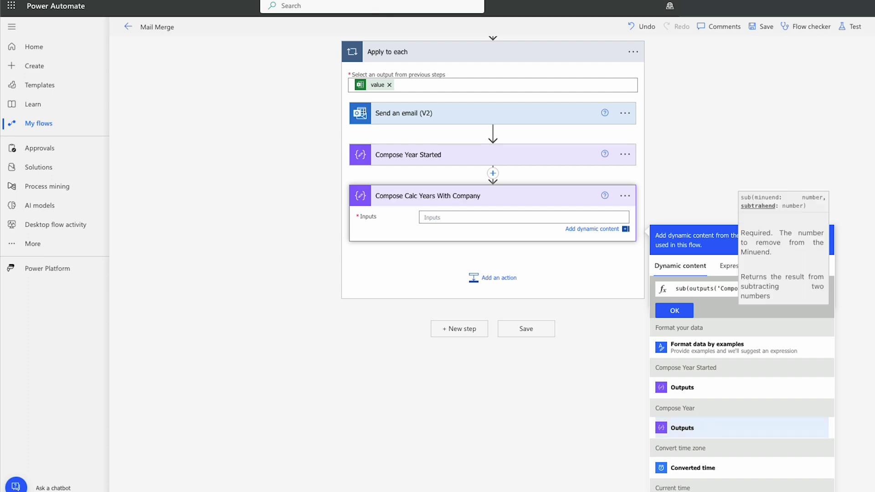
left_click(709, 388)
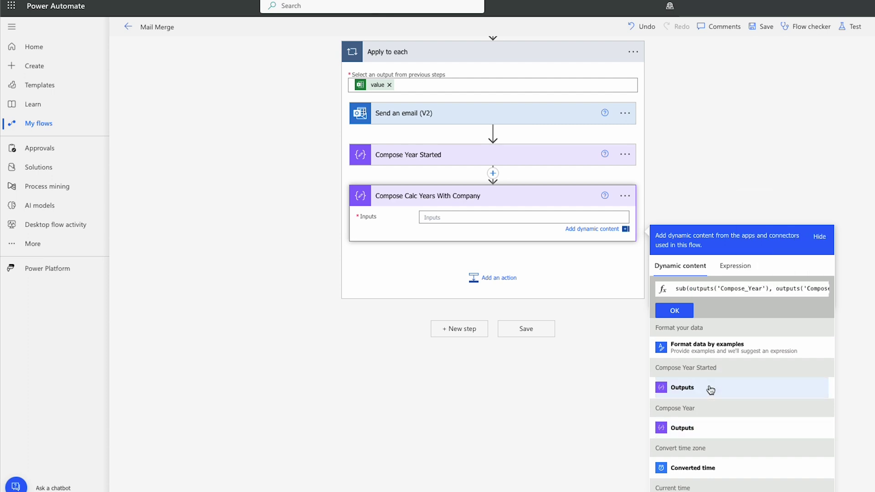
left_click(679, 312)
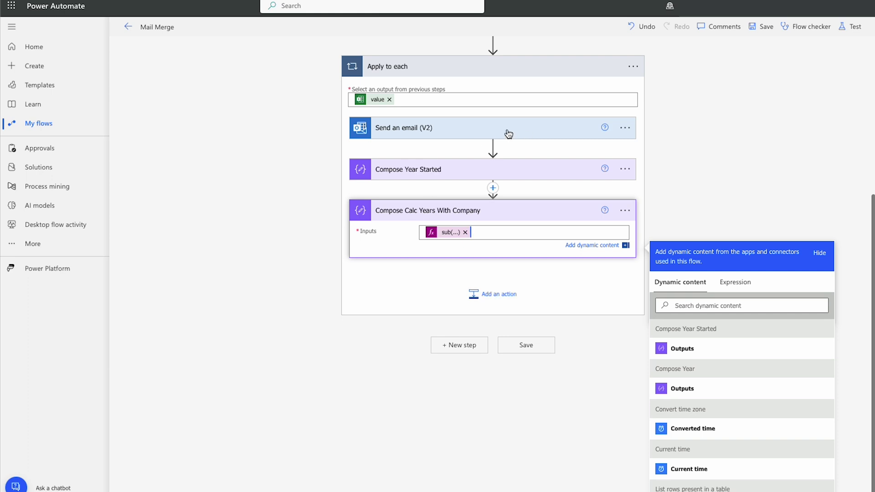
Move Send an email (V2) below Compose Calc Years With Company and expand it
left_click_drag(494, 139, 495, 422)
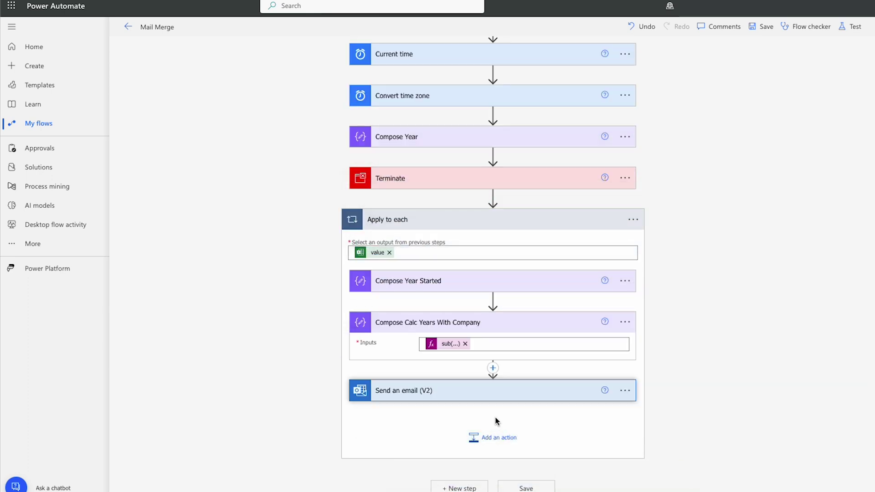
left_click(473, 395)
scroll(605, 405, "down", 3)
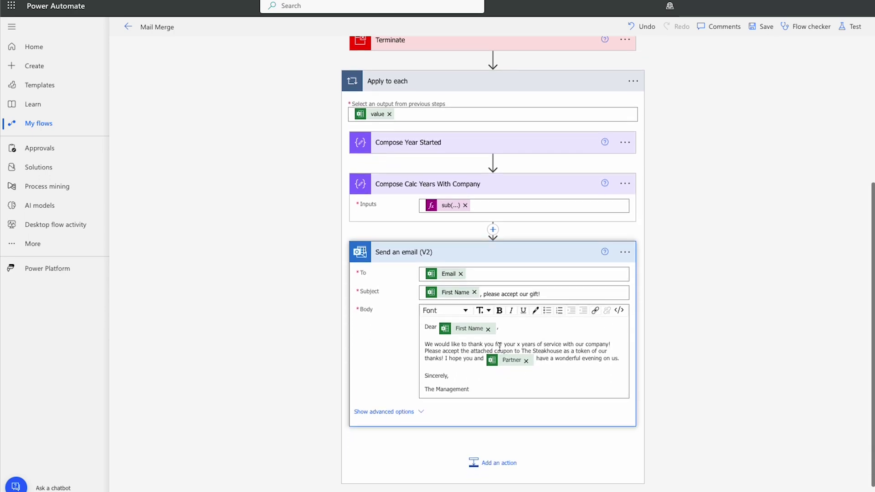
Replace the body's placeholder x with the Calc Years With Company Outputs token and save the flow
double_click(520, 345)
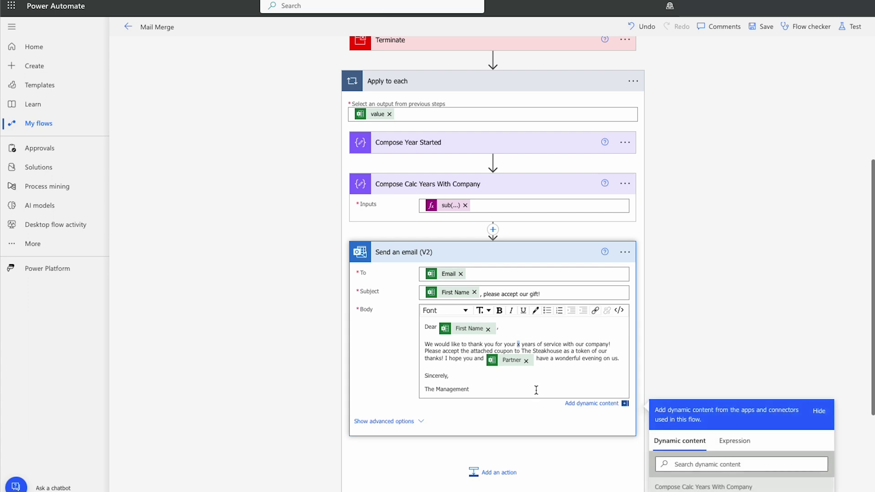
key("BackSpace")
scroll(725, 372, "down", 3)
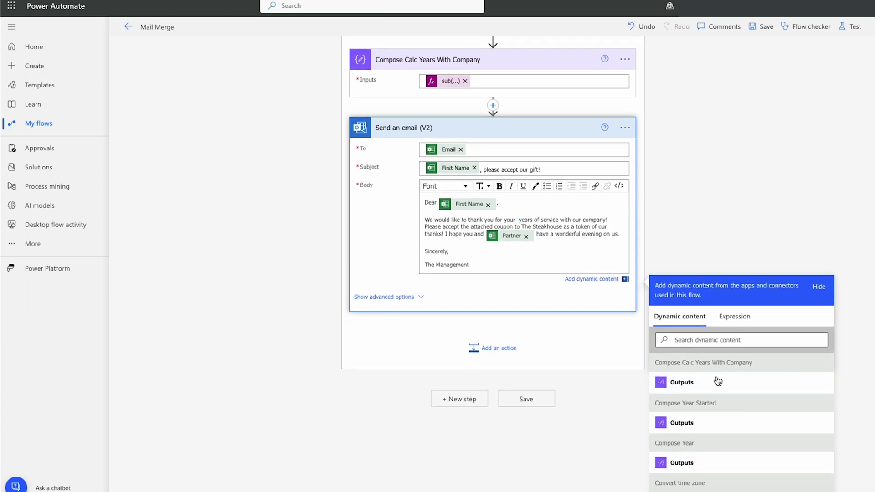
left_click(706, 383)
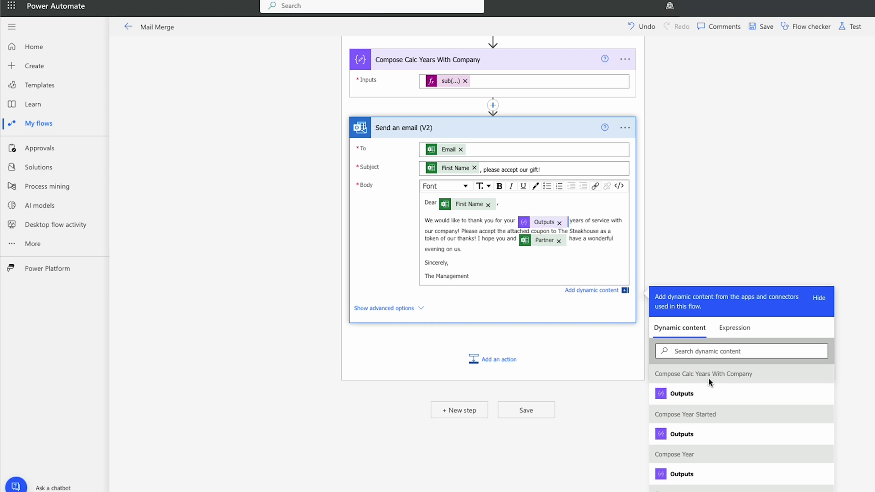
left_click(537, 415)
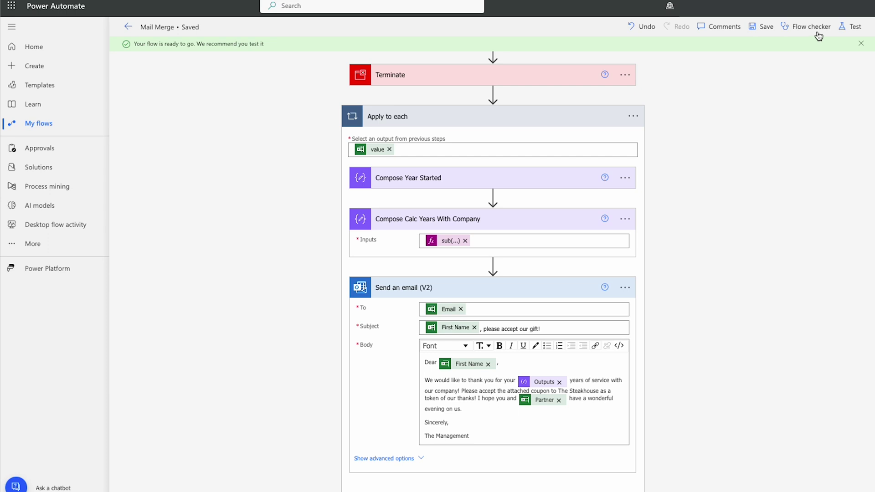
Run a manual test of Mail Merge, which stops at Terminate and skips Apply to each
left_click(853, 28)
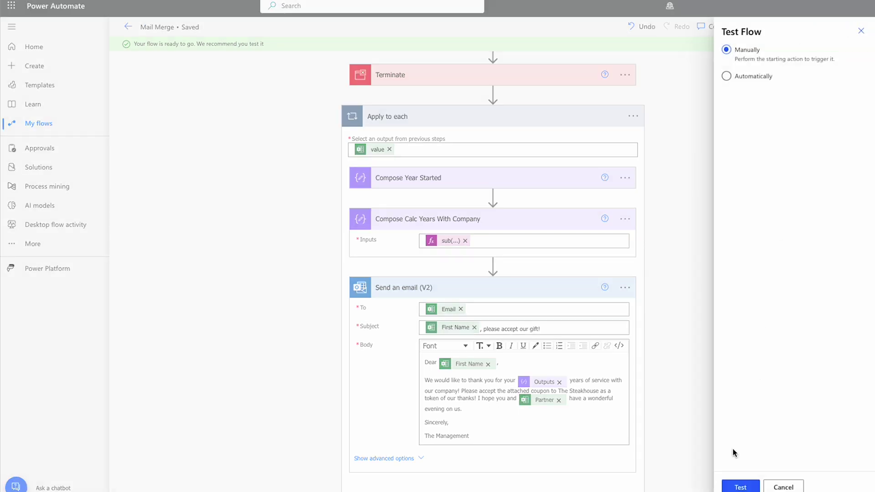
left_click(739, 484)
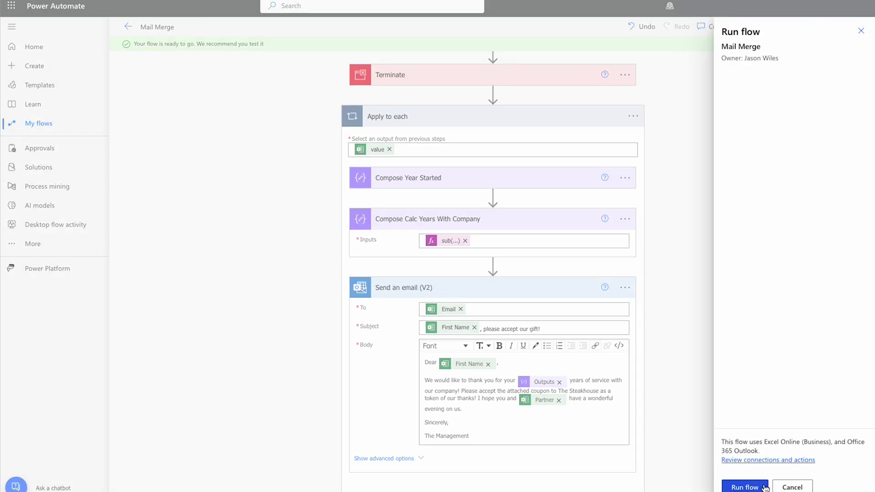
left_click(764, 487)
left_click(735, 486)
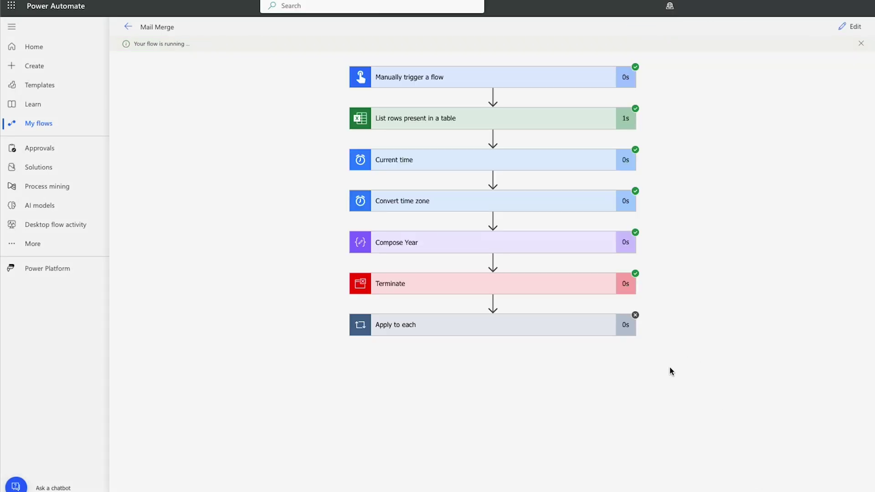
Delete the Terminate step from the flow
left_click(856, 27)
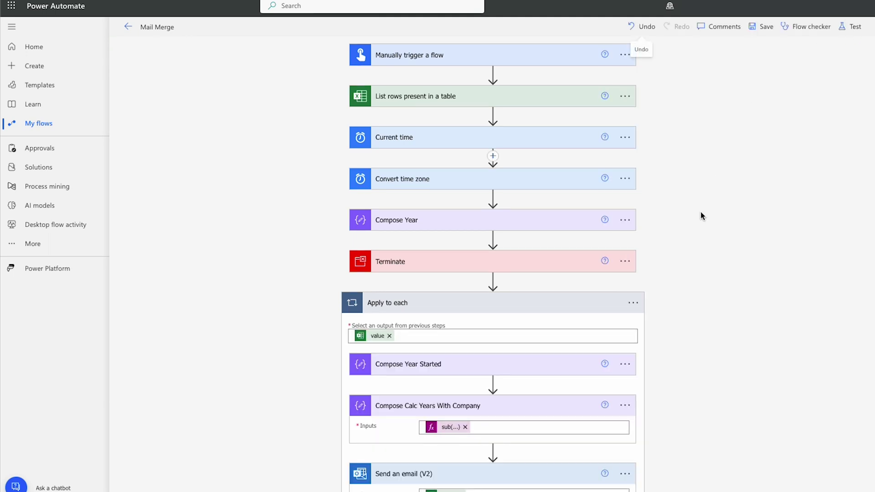
left_click(625, 262)
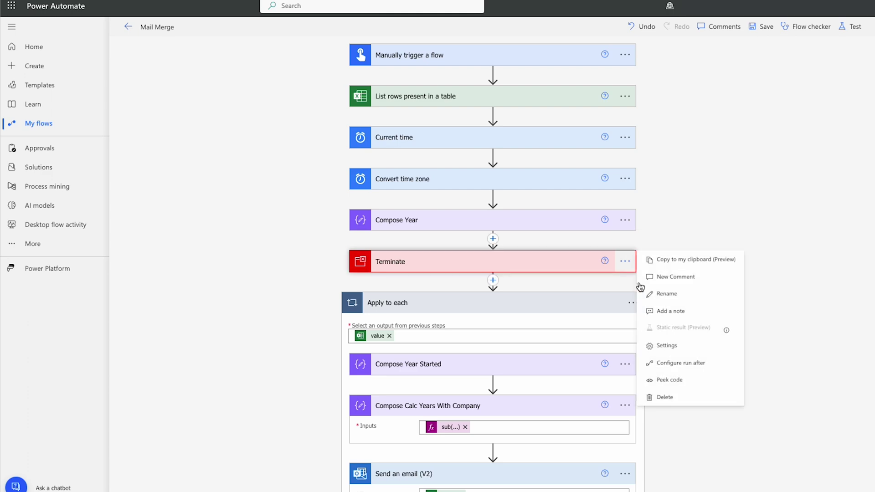
left_click(690, 398)
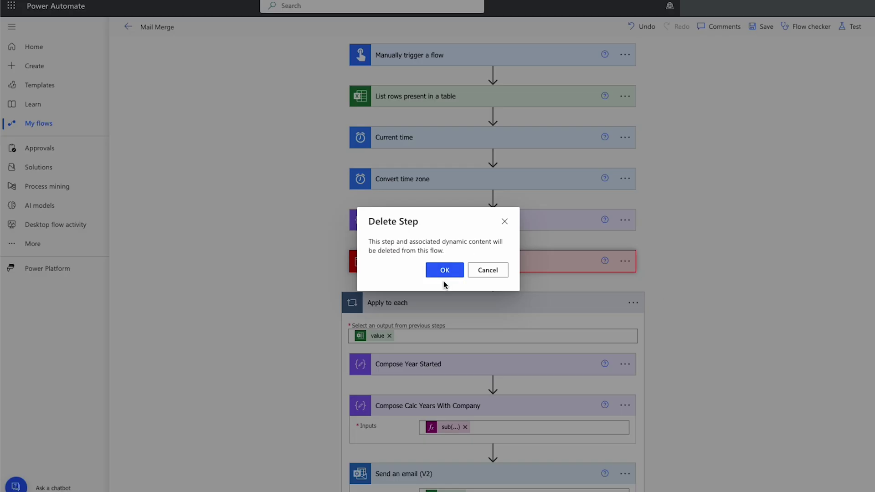
left_click(445, 275)
Save and rerun the manual test, which fails at Compose Calc Years With Company
left_click(855, 27)
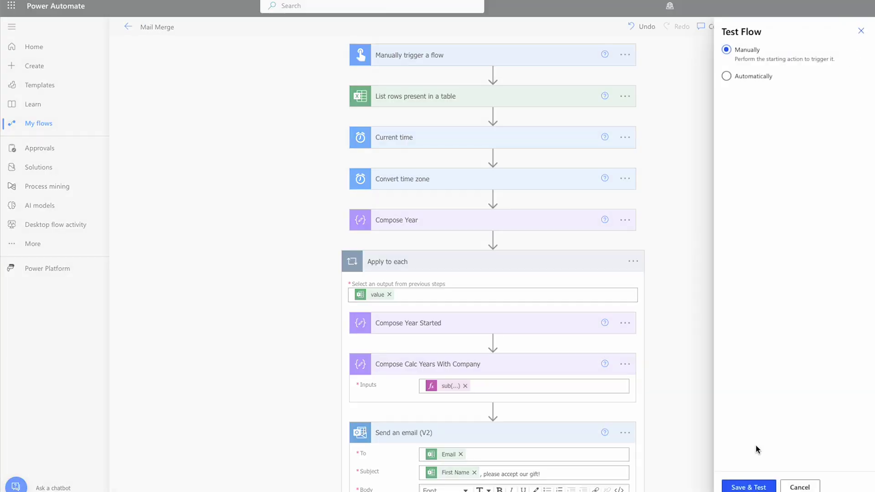
left_click(750, 487)
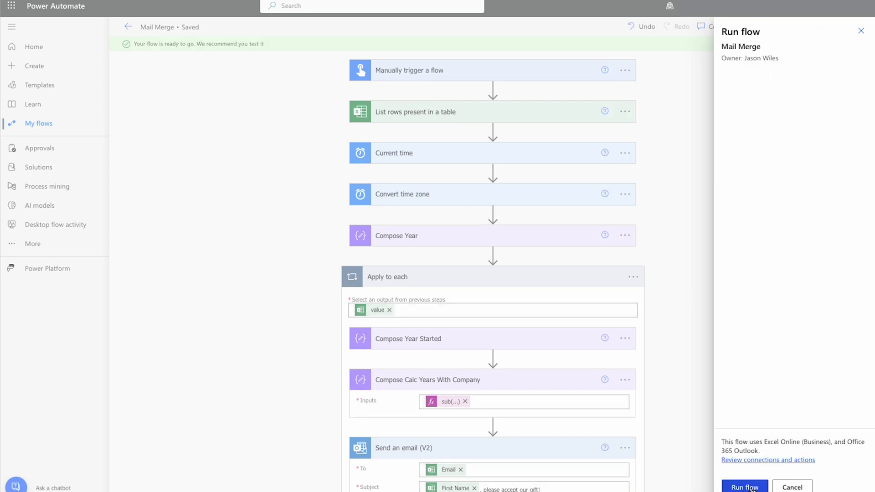
left_click(752, 487)
left_click(750, 487)
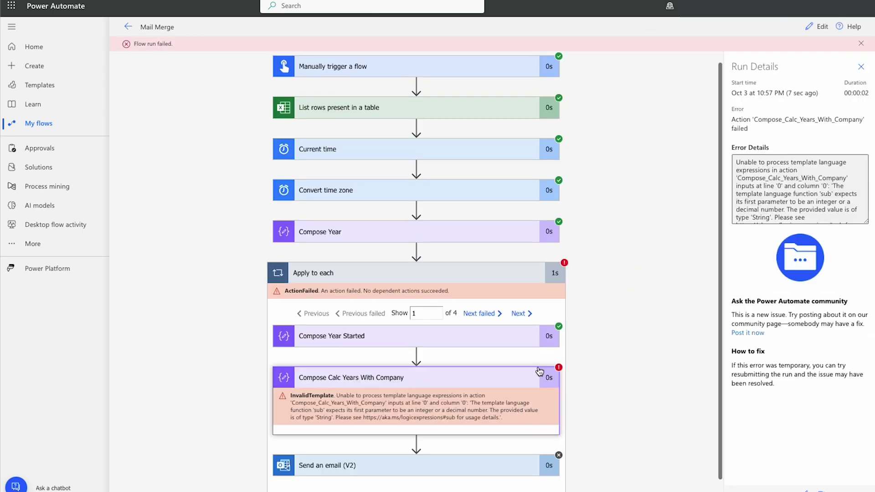
Review Compose Year Started's inputs and outputs in the failed run, then return to editing
left_click(512, 344)
left_click(495, 345)
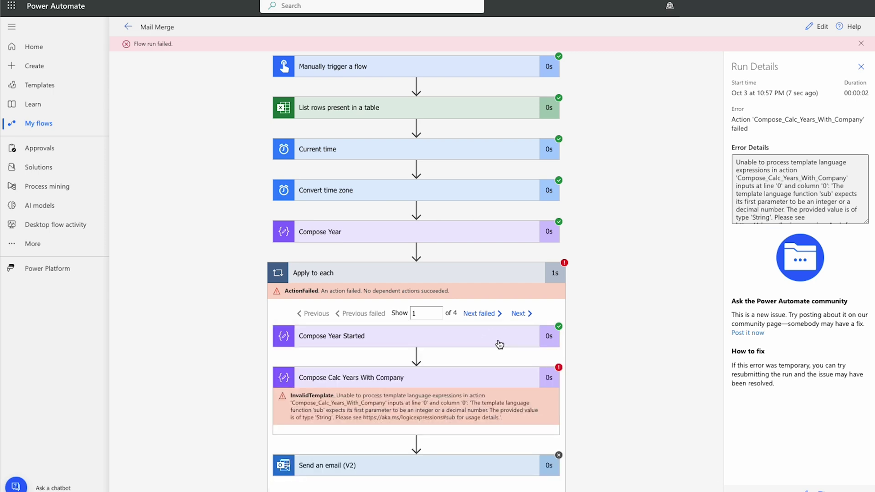
left_click(818, 26)
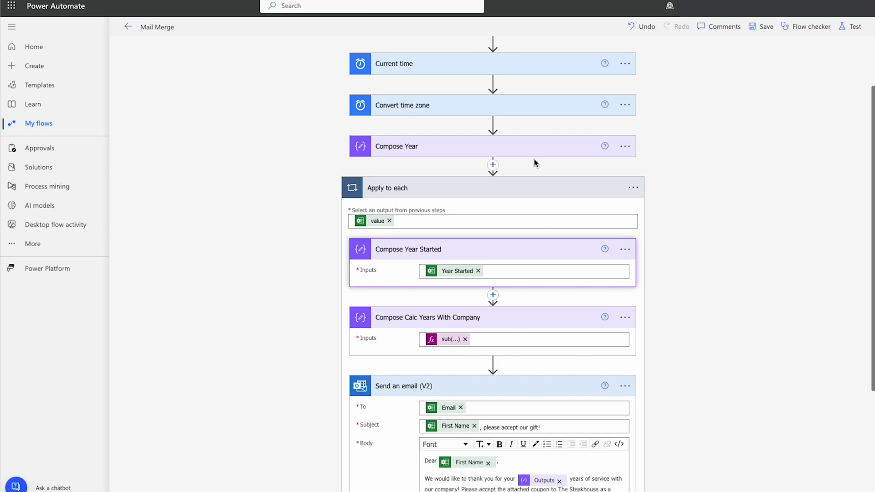
Wrap Compose Year's formatDateTime expression in int() and update it
left_click(536, 146)
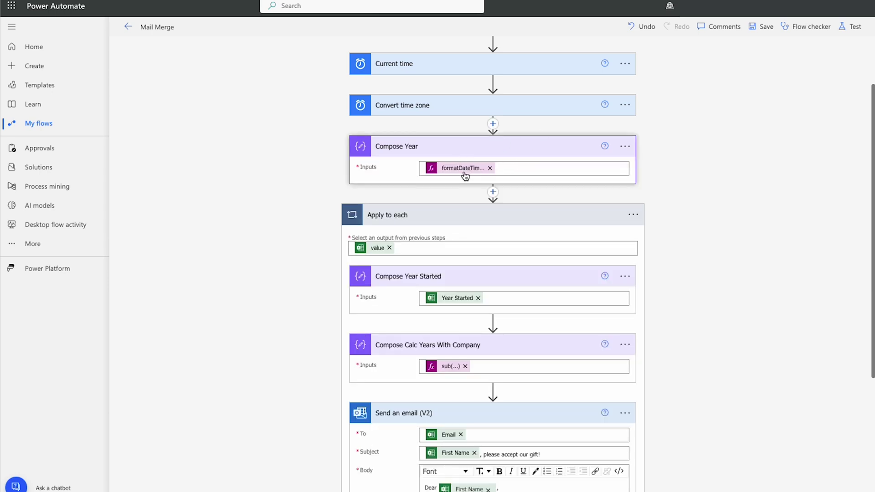
left_click(467, 171)
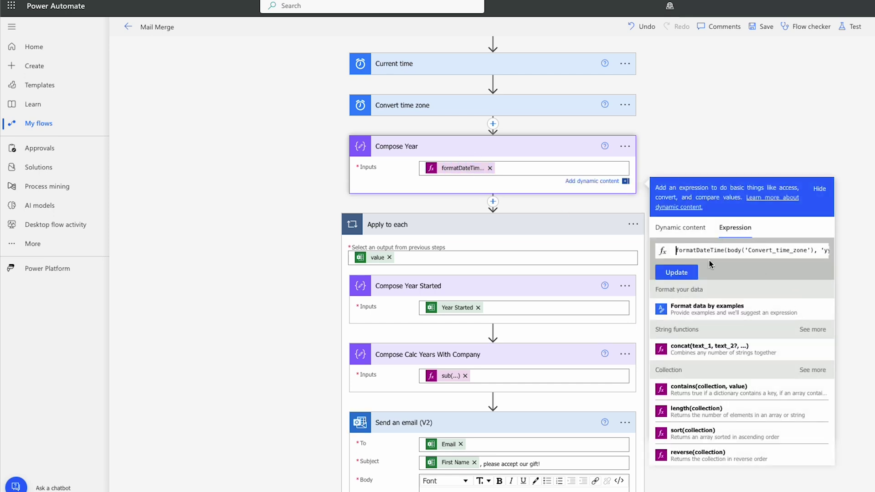
type("int")
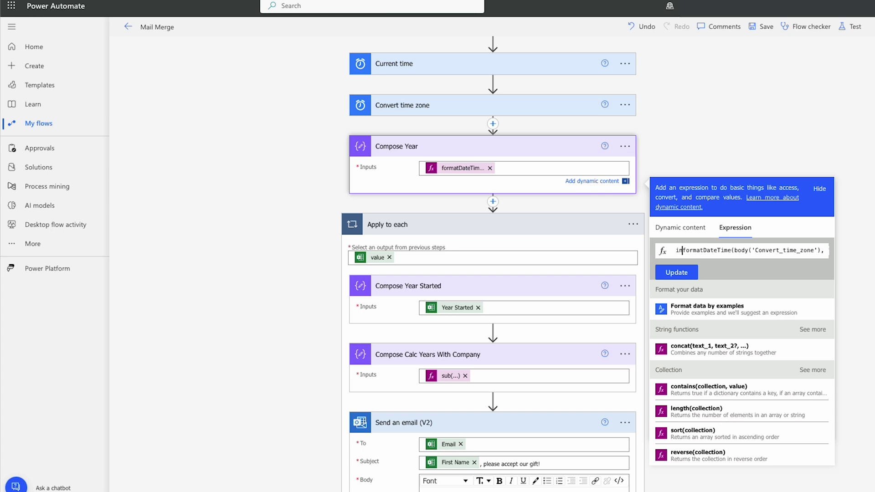
type("(")
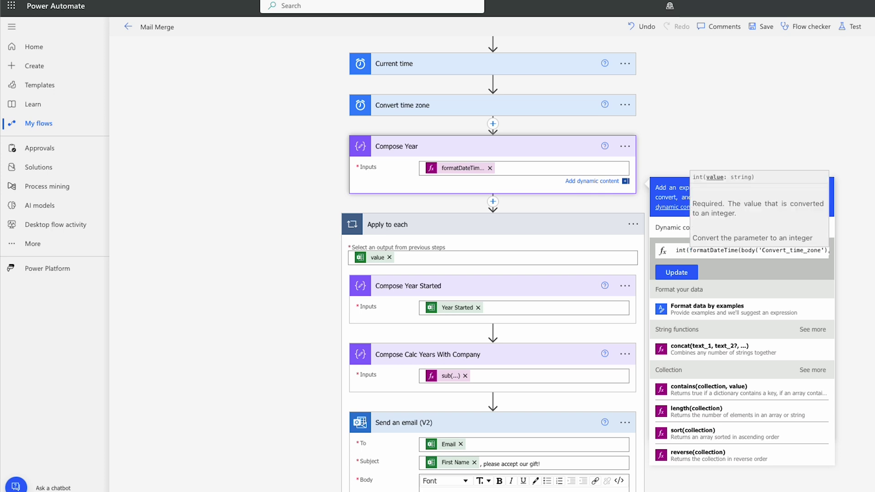
key("End")
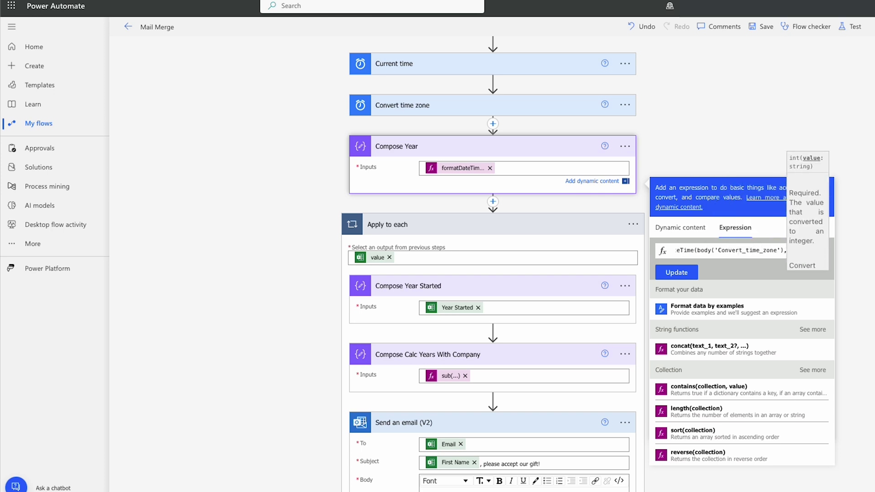
type(")")
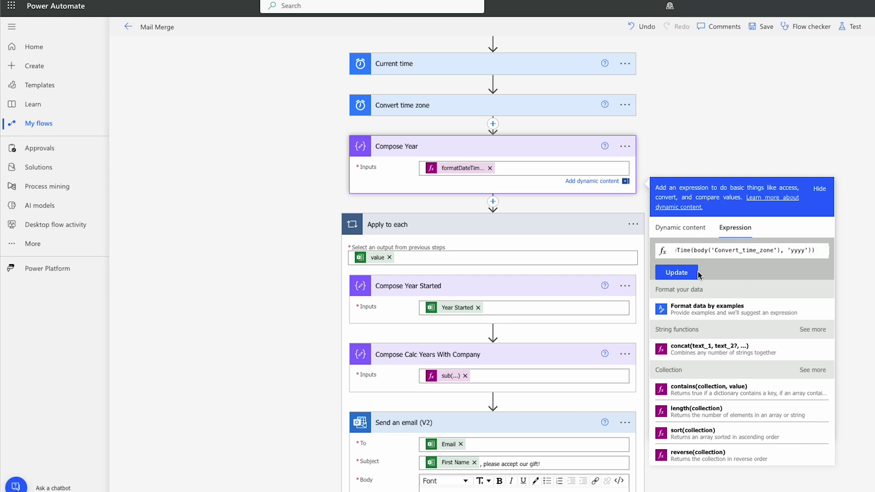
left_click(676, 272)
Start an expression for Compose Year Started's input with int( and the pasted Year Started value
left_click(615, 308)
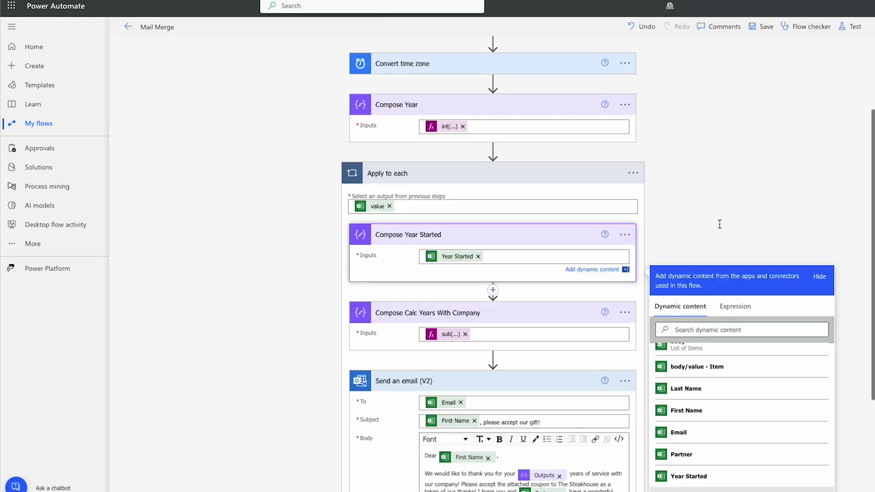
left_click(720, 224)
left_click(512, 255)
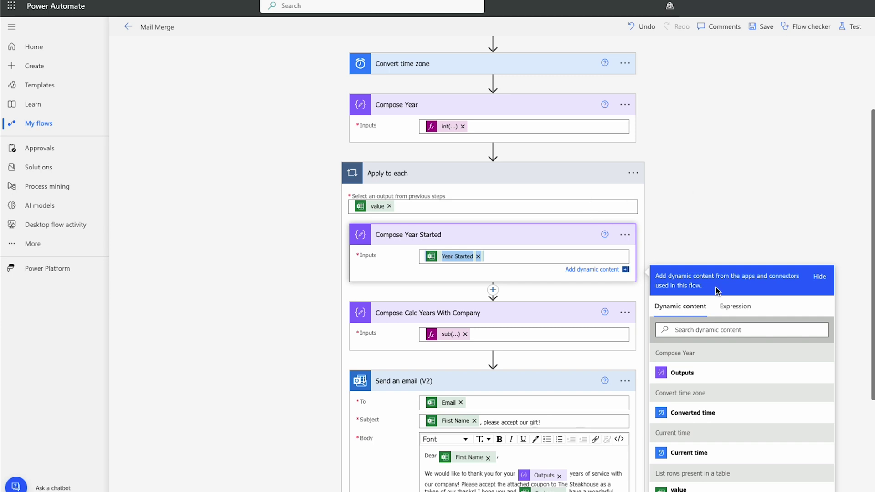
left_click(736, 306)
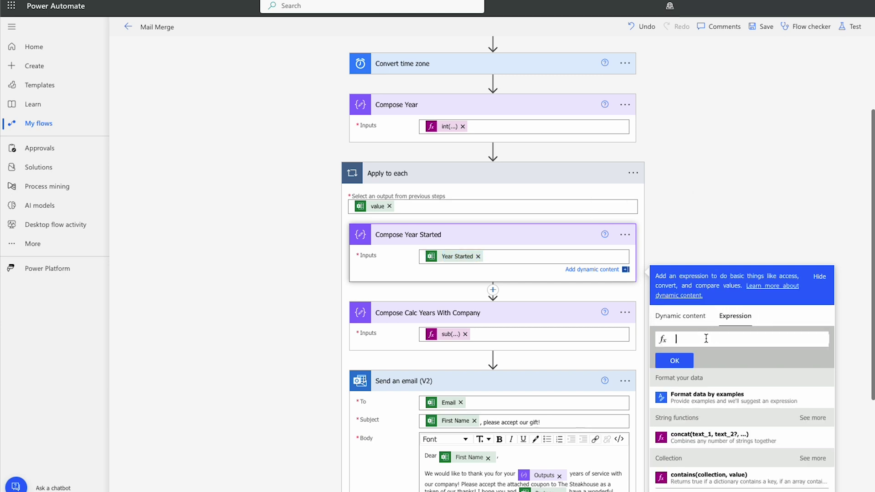
type("int(")
type("items('Apply_to_each')?['Year Started']")
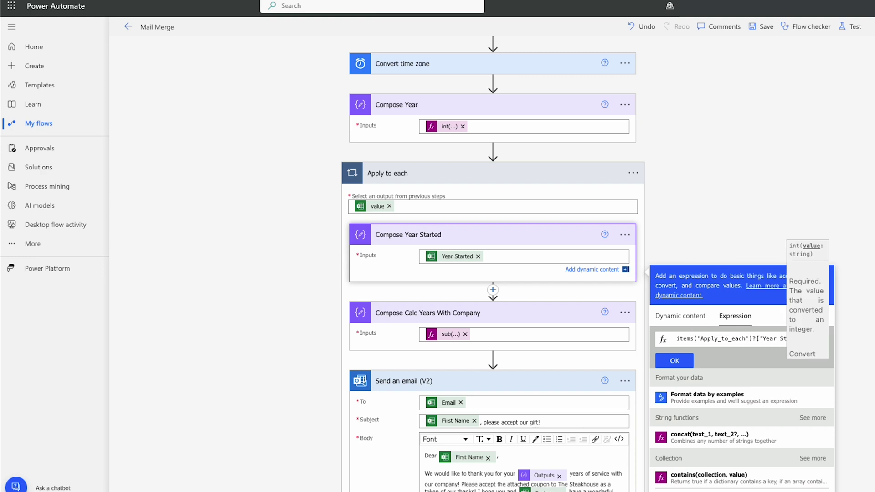
Strip the stray @{ } wrapper so it reads int(items('Apply_to_each')?['Year Started']), then insert it
left_click_drag(708, 339, 640, 337)
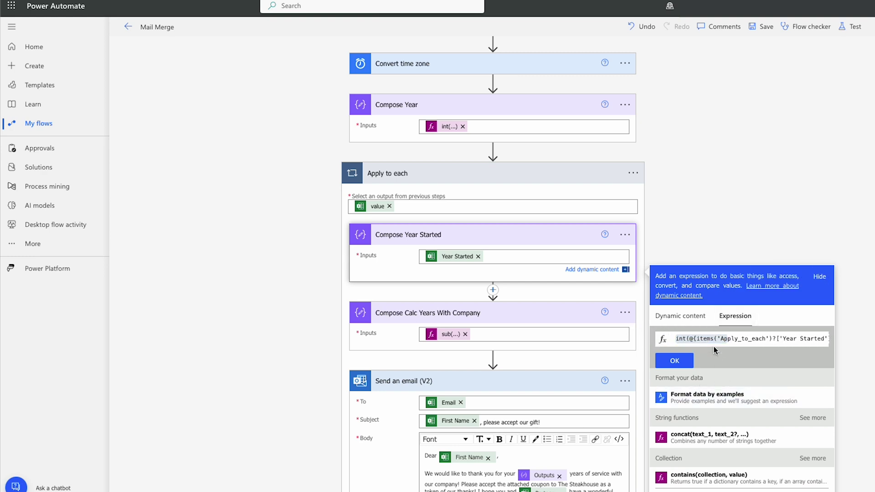
left_click_drag(704, 338, 732, 342)
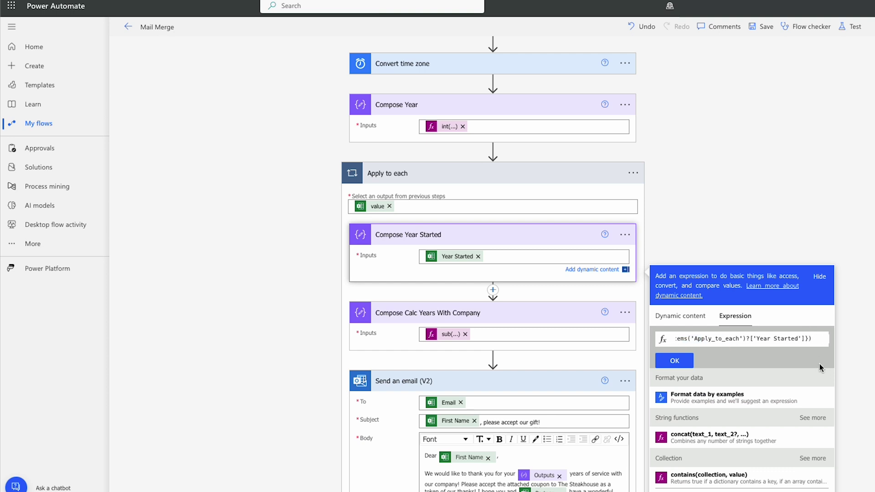
key("Home")
left_click(699, 339)
key("BackSpace")
key("BackSpace")
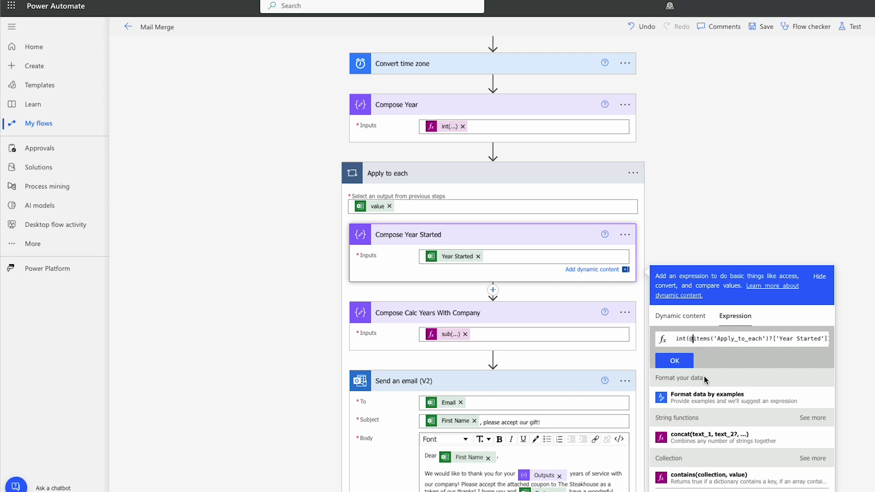
key("End")
key("Left")
key("BackSpace")
left_click(689, 367)
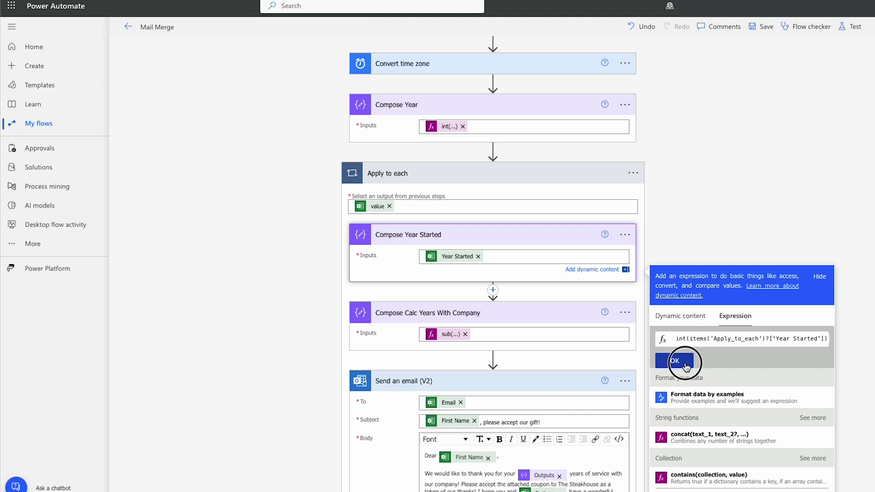
Save Mail Merge and run a manual test that succeeds across all four iterations
left_click(787, 202)
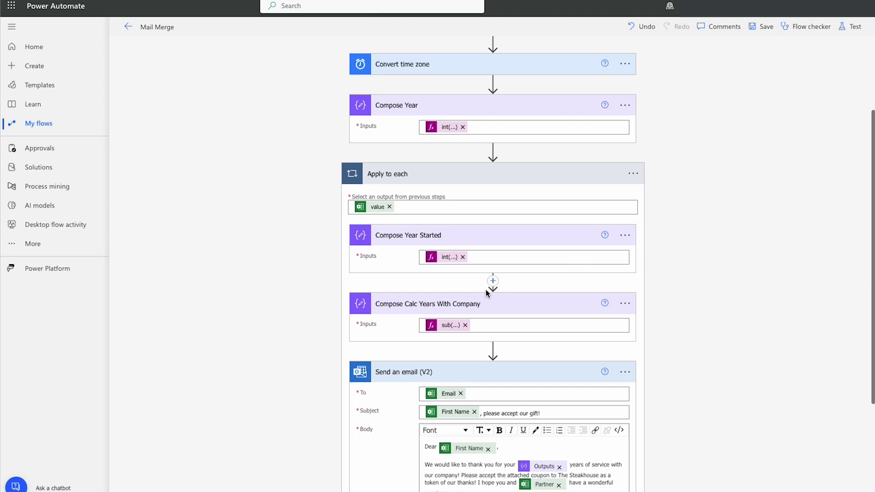
left_click(767, 28)
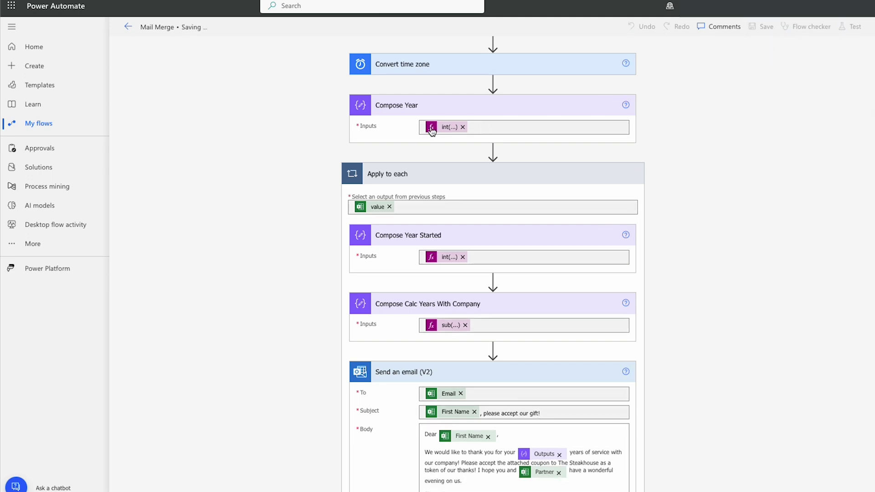
left_click(851, 27)
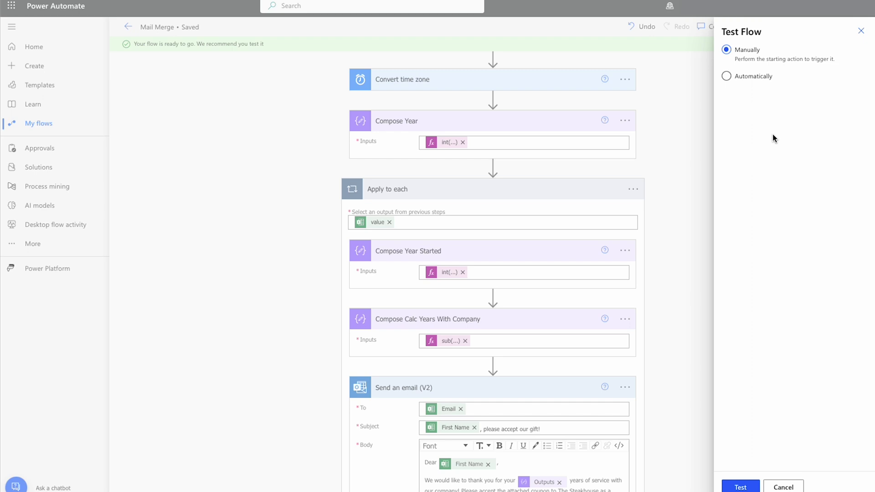
left_click(742, 486)
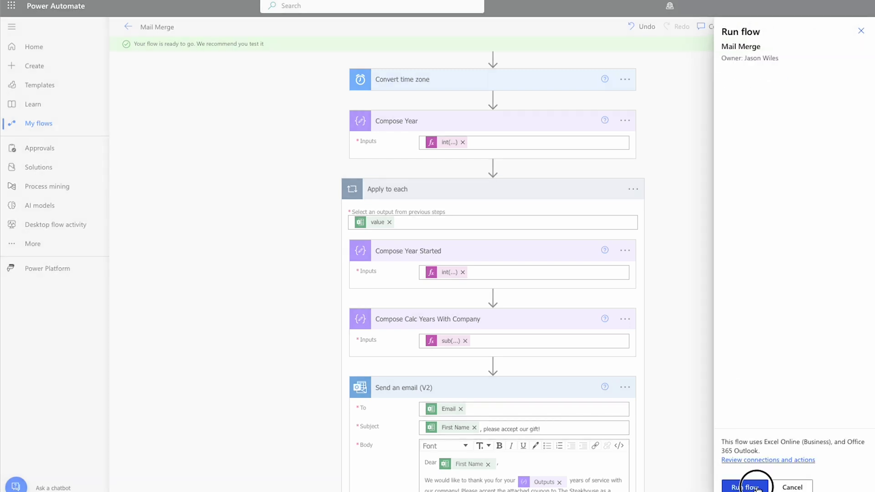
left_click(750, 486)
left_click(743, 487)
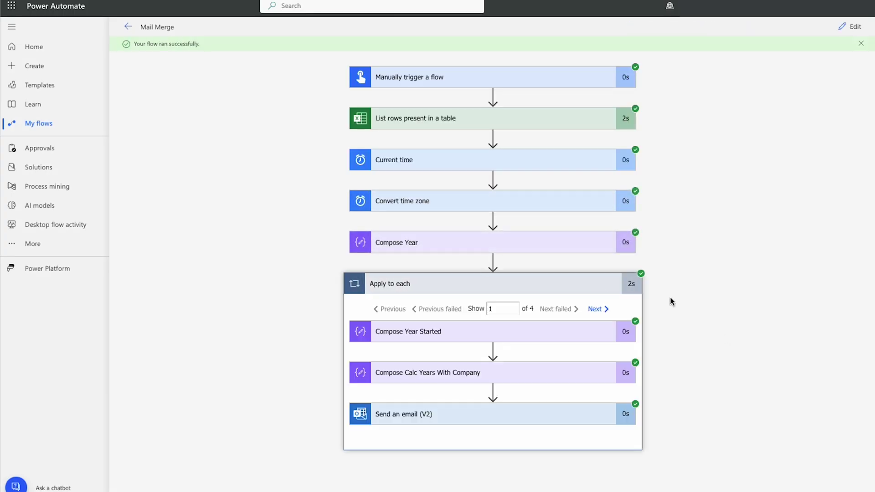
Inspect Compose Calc Years With Company and the email body in the second and third iterations
left_click(539, 373)
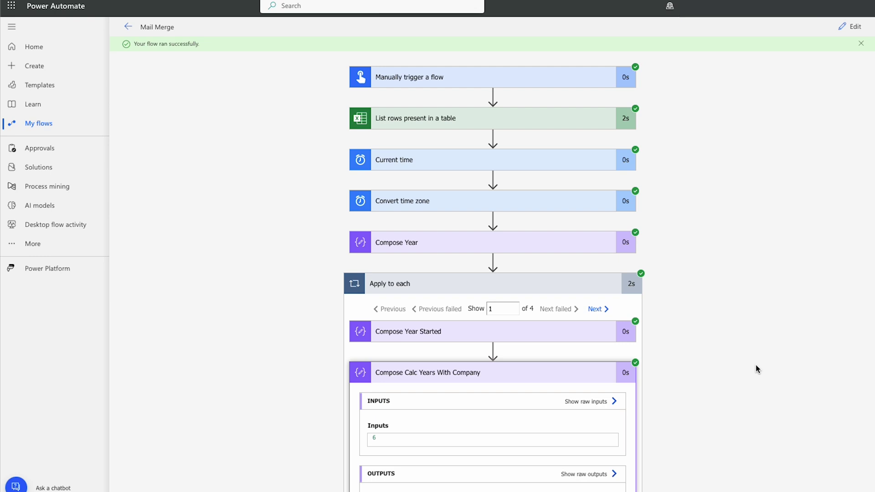
scroll(755, 364, "down", 3)
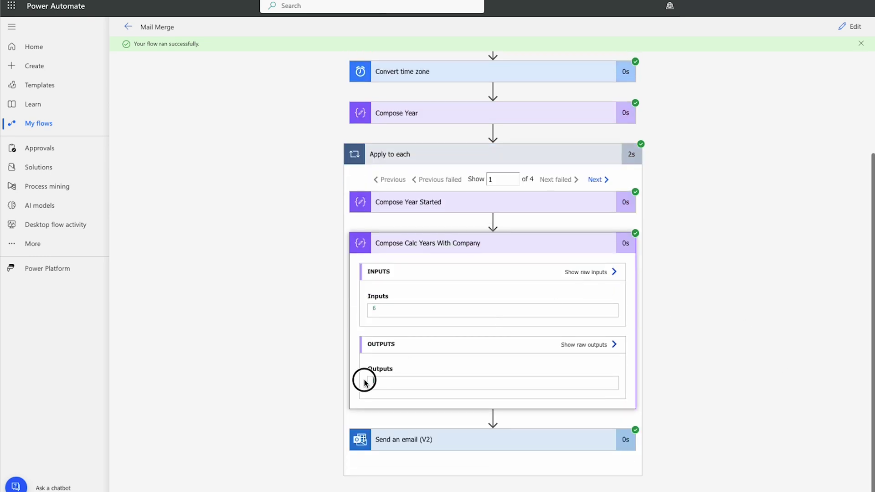
left_click(594, 179)
scroll(514, 410, "down", 2)
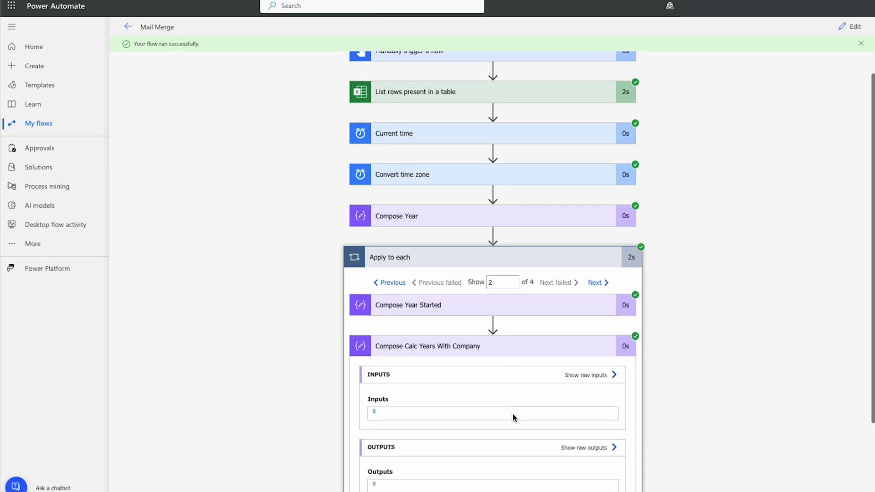
left_click(596, 212)
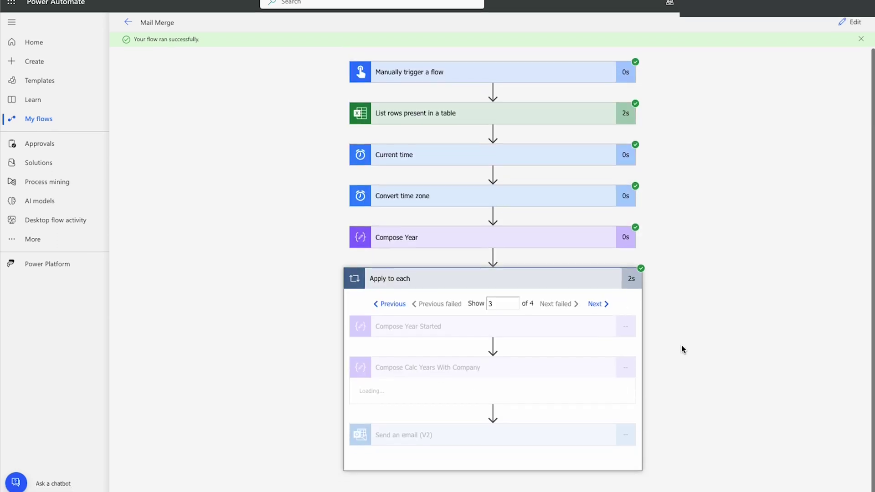
scroll(423, 393, "down", 2)
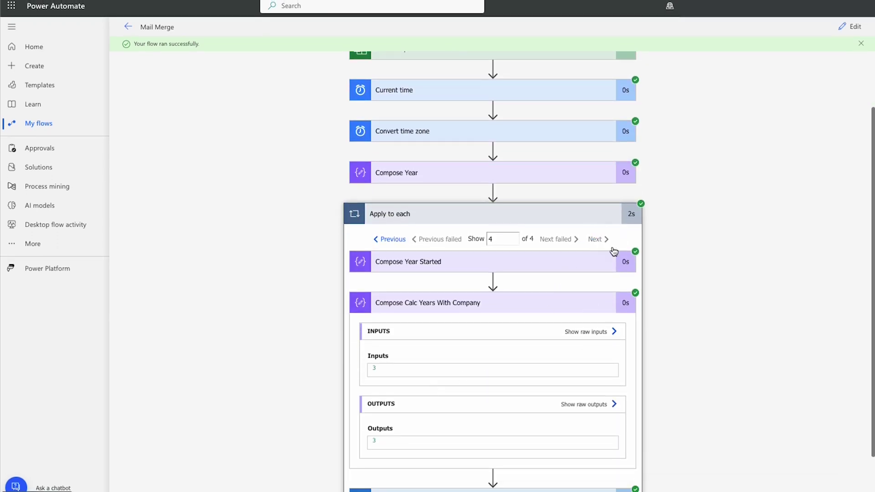
scroll(667, 409, "down", 5)
scroll(688, 415, "down", 2)
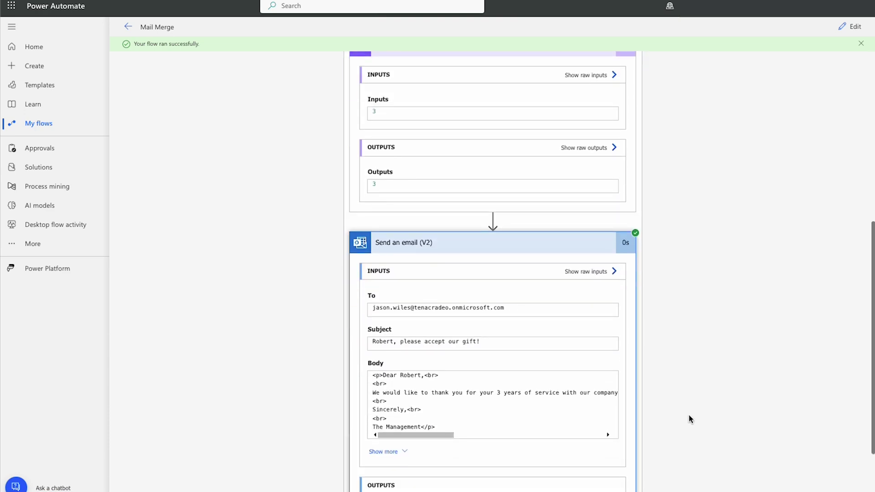
scroll(691, 415, "down", 2)
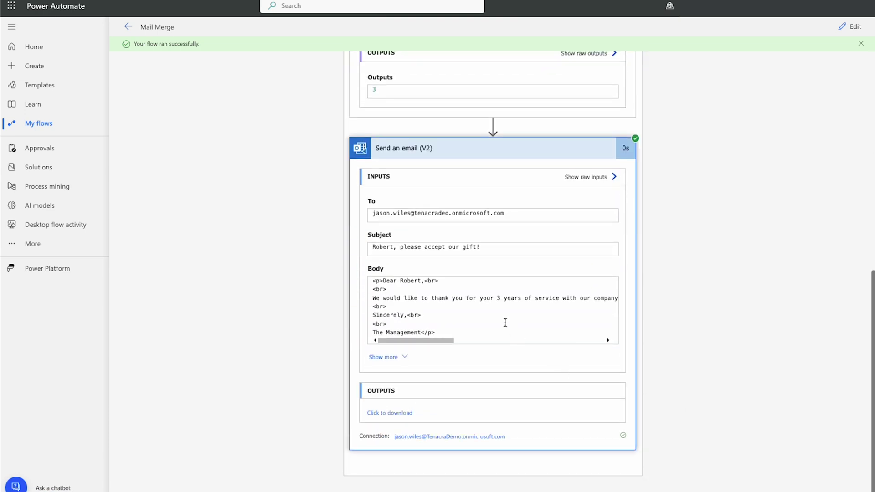
left_click_drag(385, 297, 490, 296)
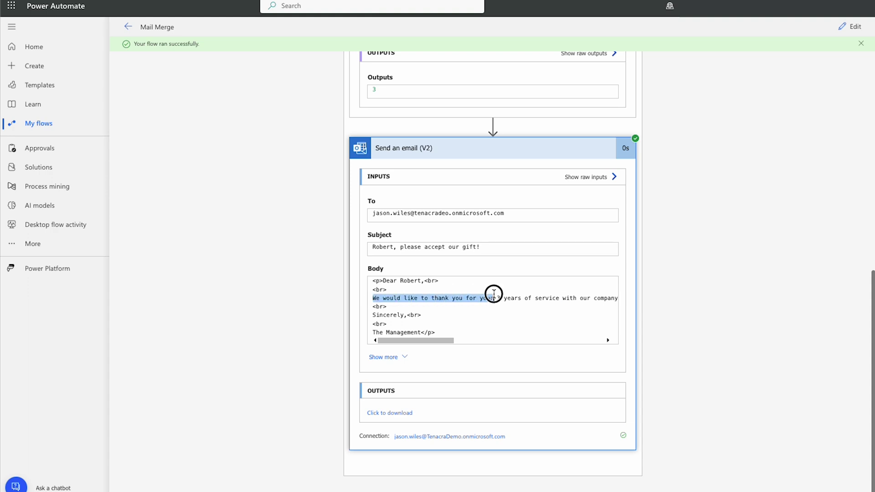
left_click(491, 296)
Recheck the second iteration's years of service in the email body, then open the Microsoft 365 app list
scroll(664, 294, "up", 3)
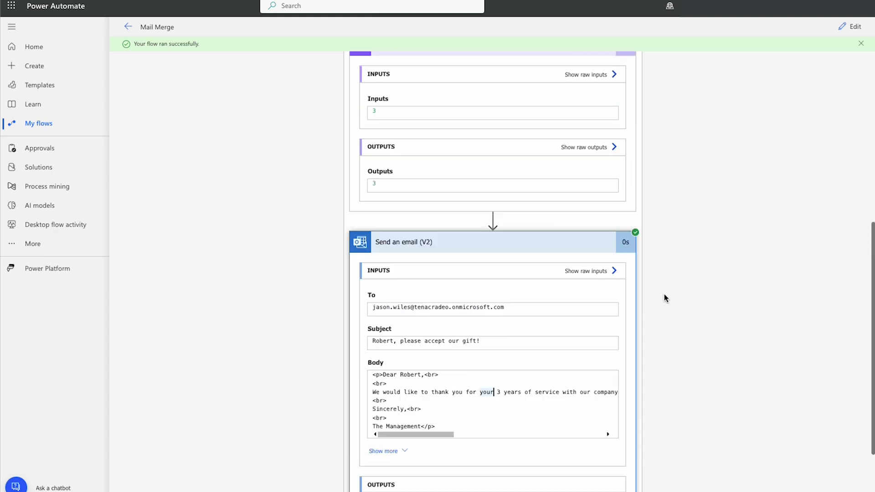
scroll(557, 340, "up", 3)
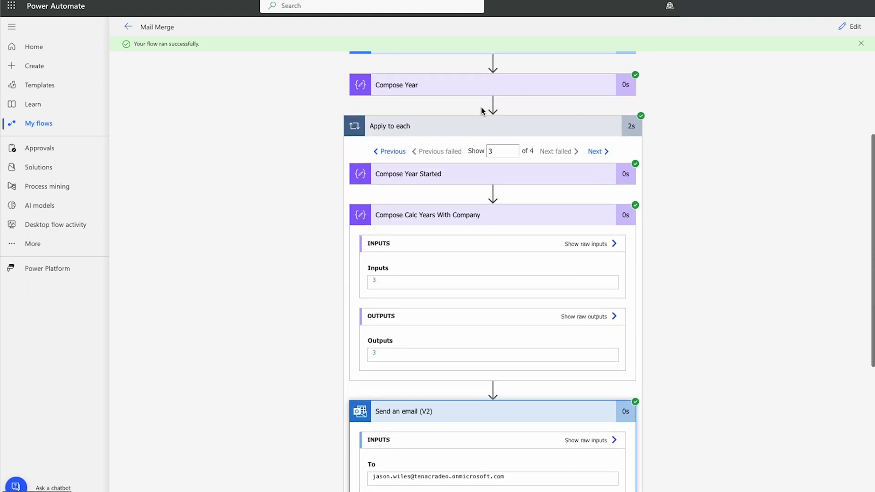
left_click(389, 152)
scroll(670, 306, "down", 1)
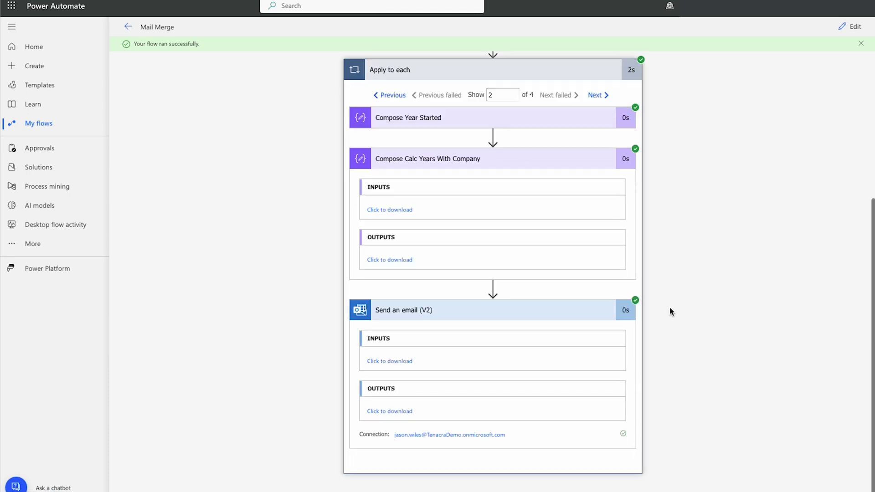
scroll(688, 290, "down", 3)
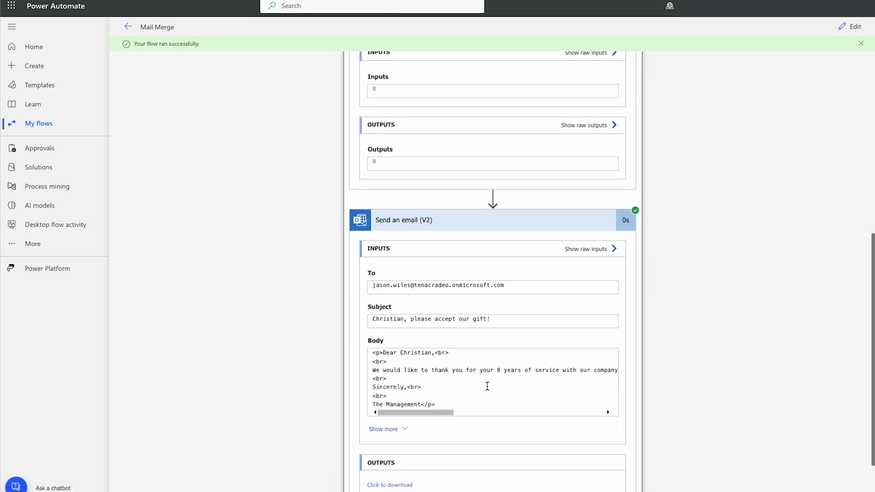
left_click_drag(397, 372, 514, 370)
left_click(514, 370)
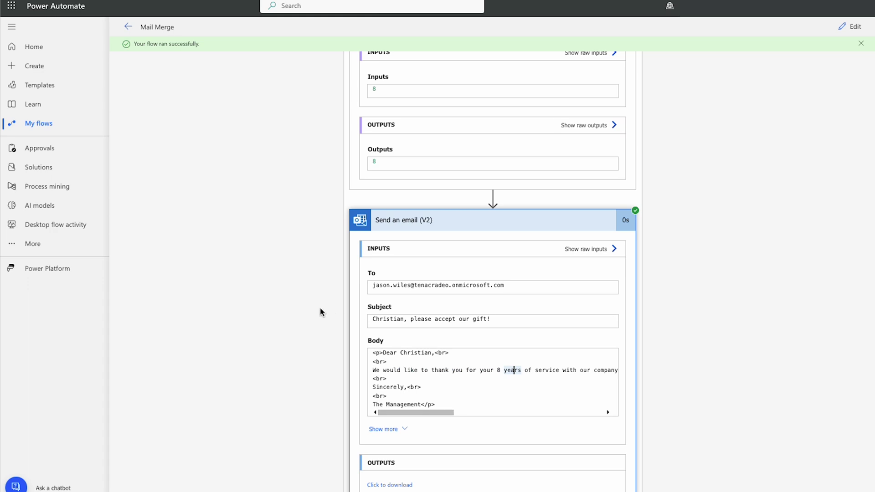
left_click(12, 6)
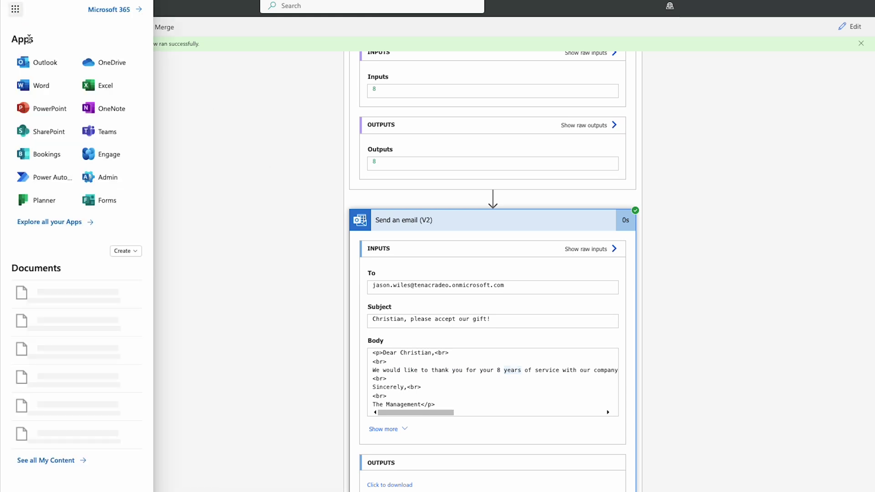
Open Outlook and read the four gift emails, showing 11, 3, 8 and 6 years of service
left_click(41, 62)
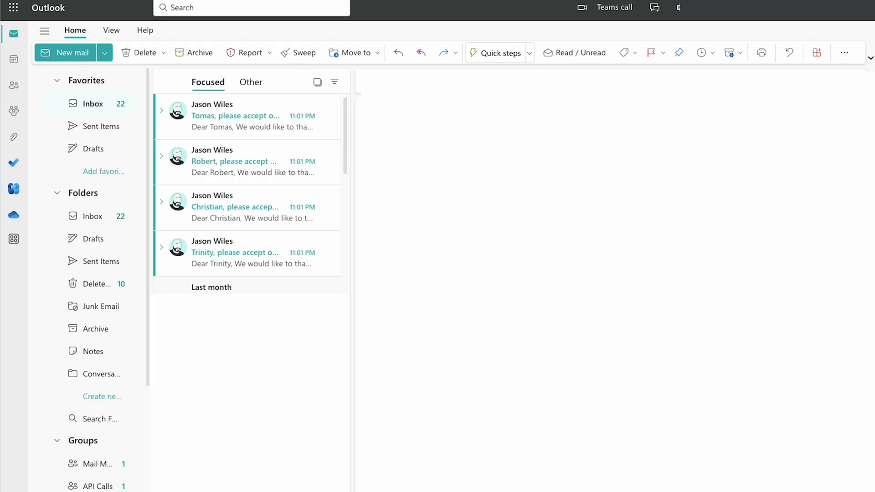
left_click(236, 129)
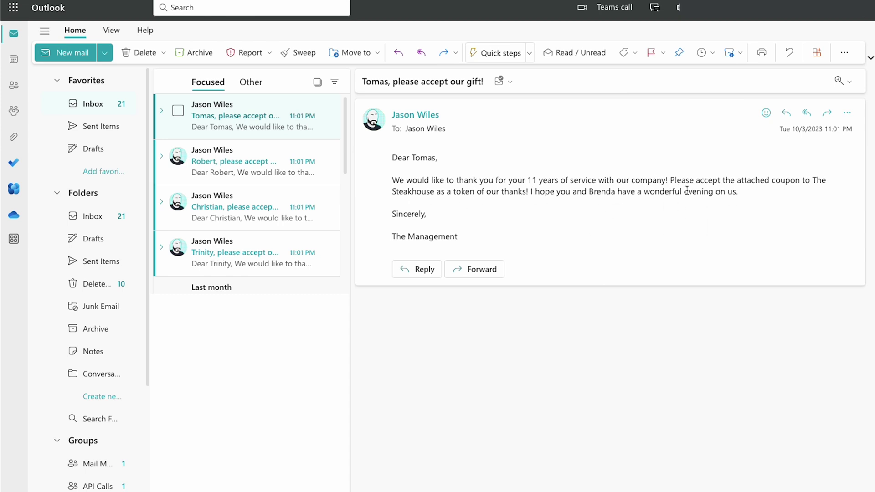
left_click(229, 160)
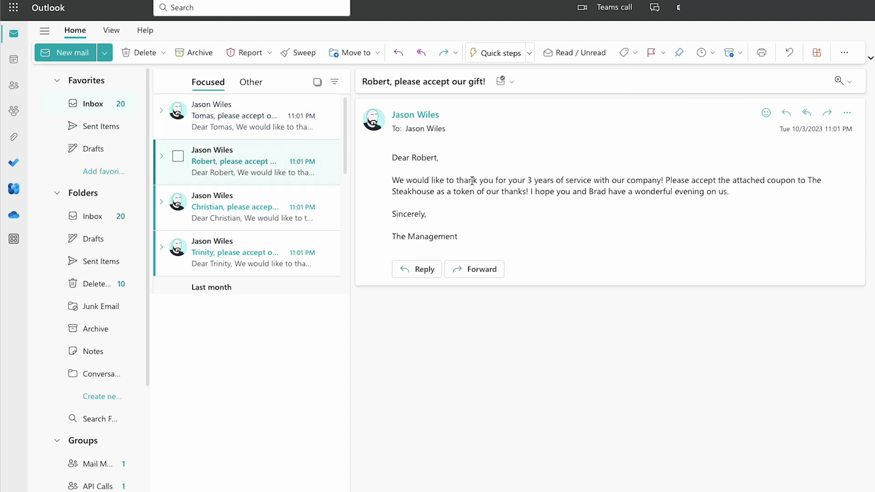
left_click(271, 197)
left_click(235, 206)
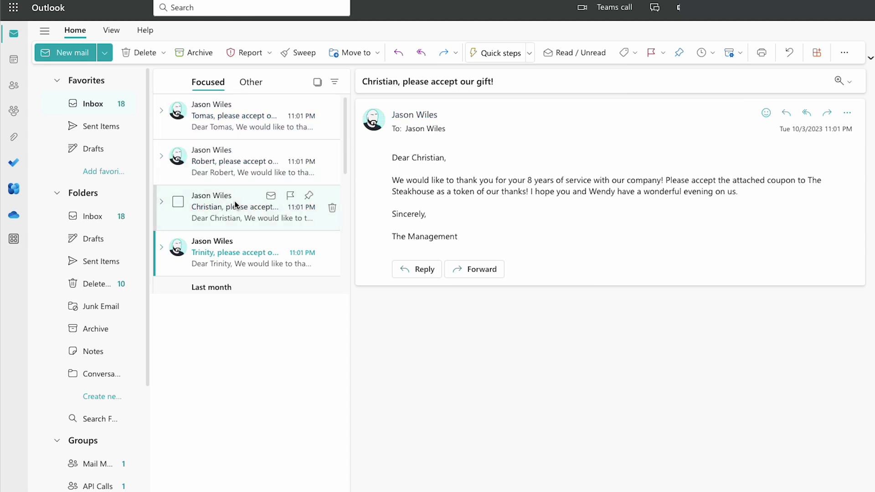
left_click(236, 255)
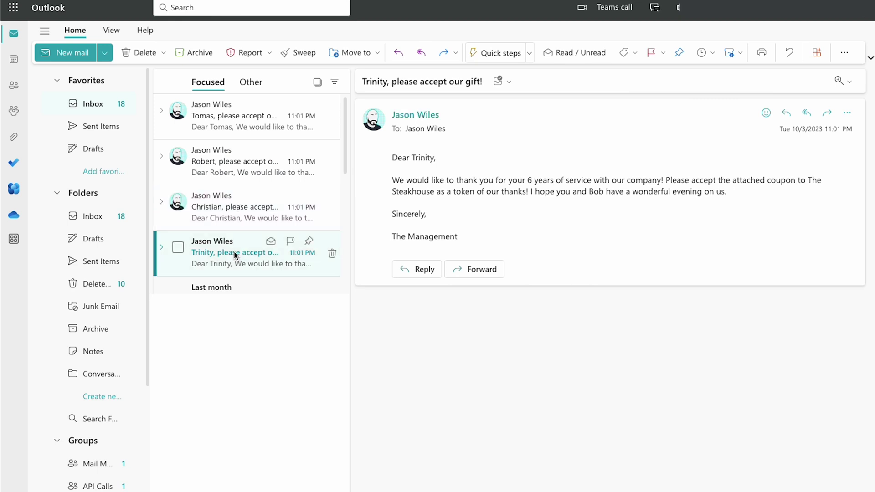